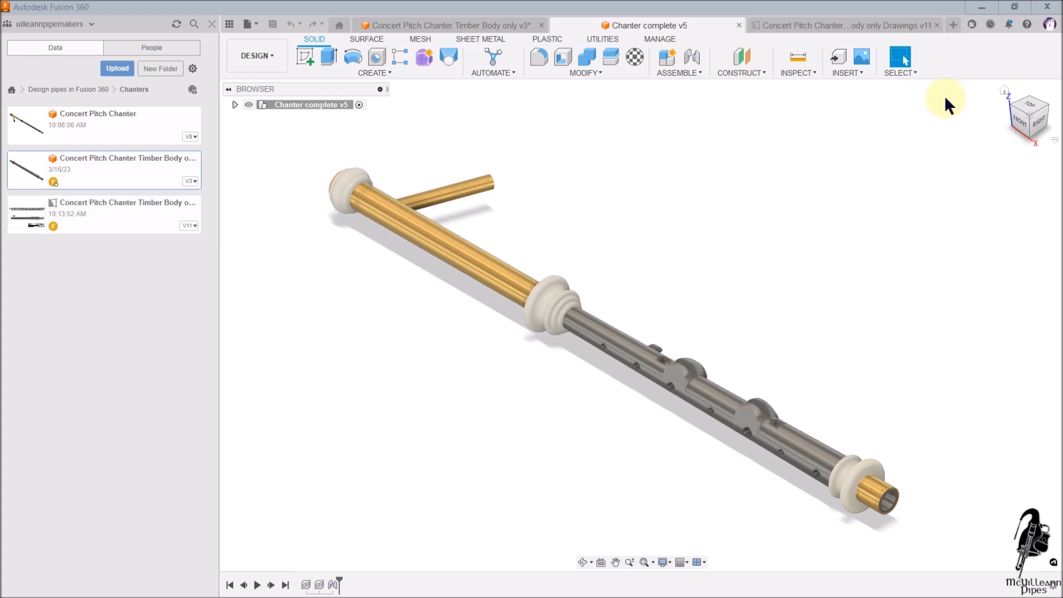
Step: Close the complete chanter assembly document after viewing its main body and the parts along it
{"action": "left_click", "coordinate": [641, 344]}
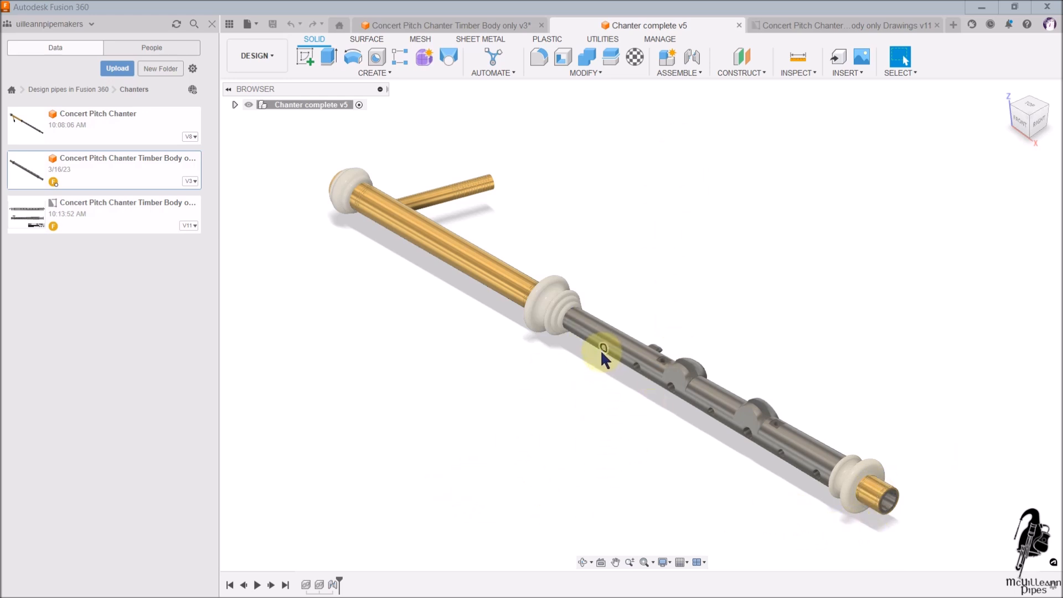
{"action": "left_click", "coordinate": [636, 367]}
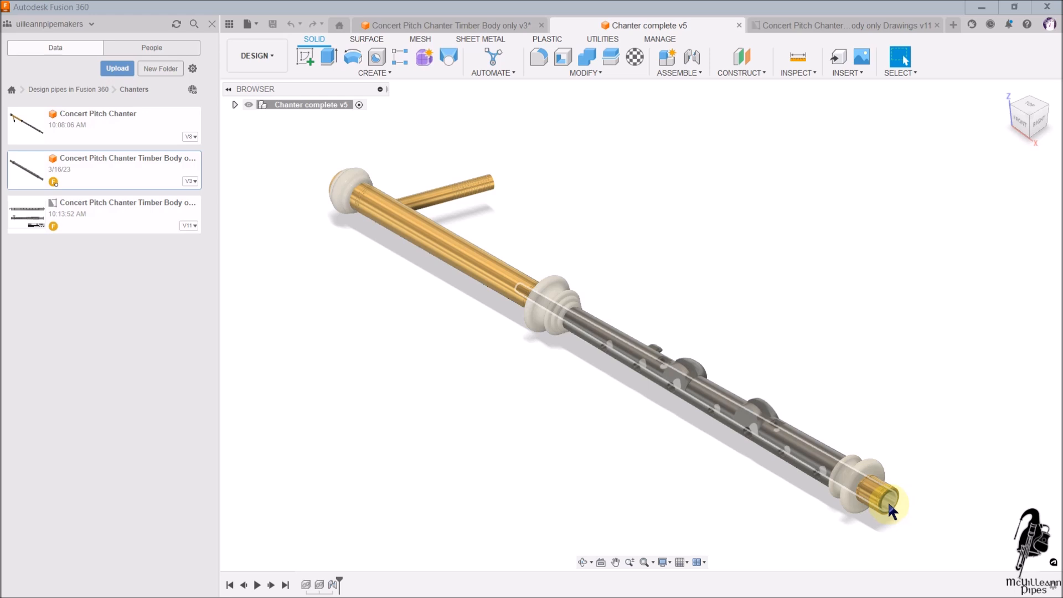
{"action": "left_click", "coordinate": [739, 25]}
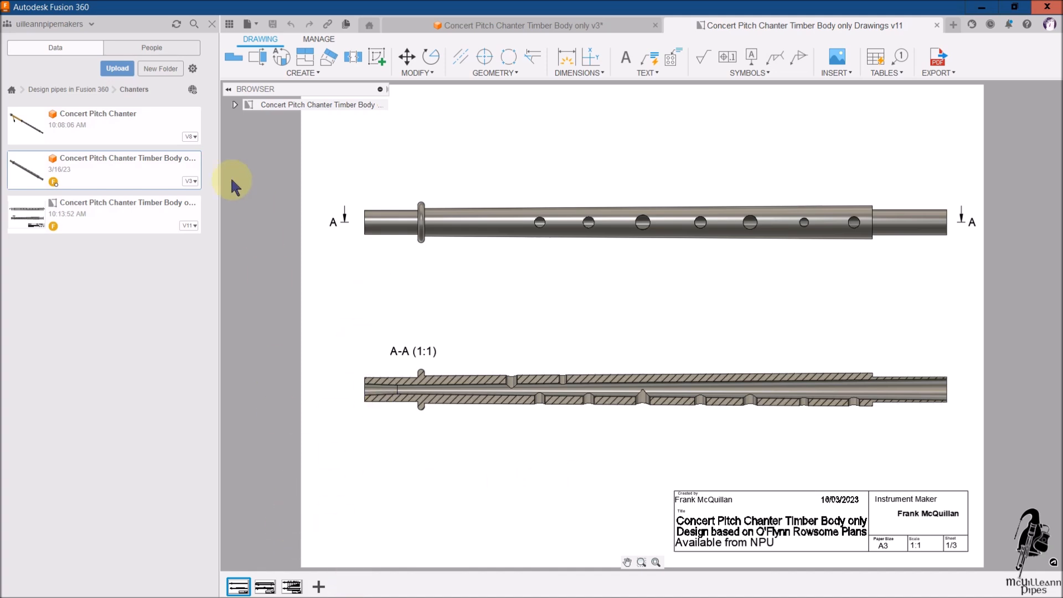
Step: Examine the timber body model and its drawing sheets for body dimensions, inner bore, and tonehole sizes and locations
{"action": "left_click", "coordinate": [544, 26]}
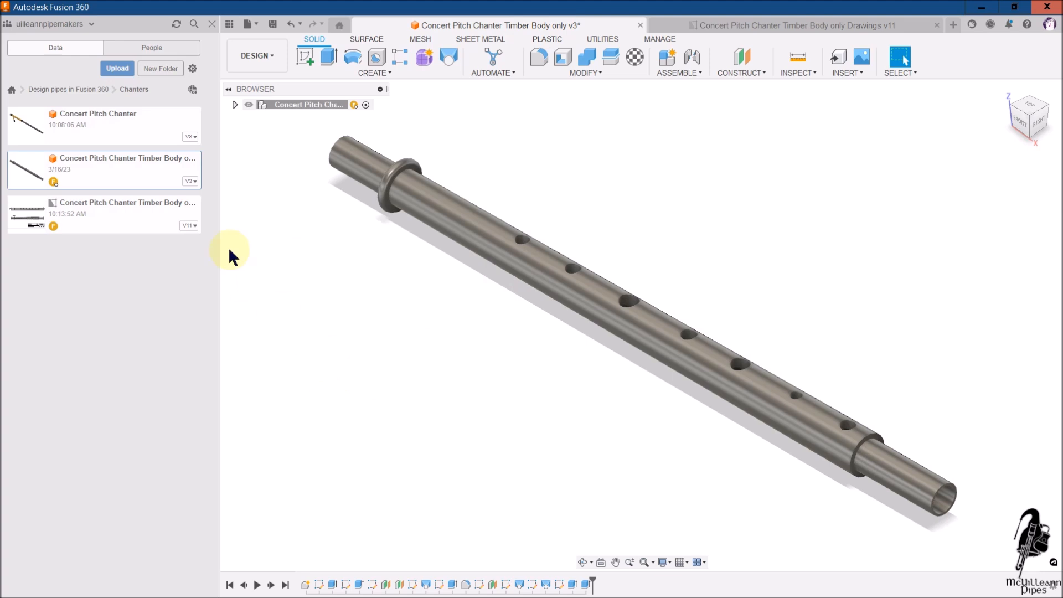
{"action": "left_click", "coordinate": [744, 20]}
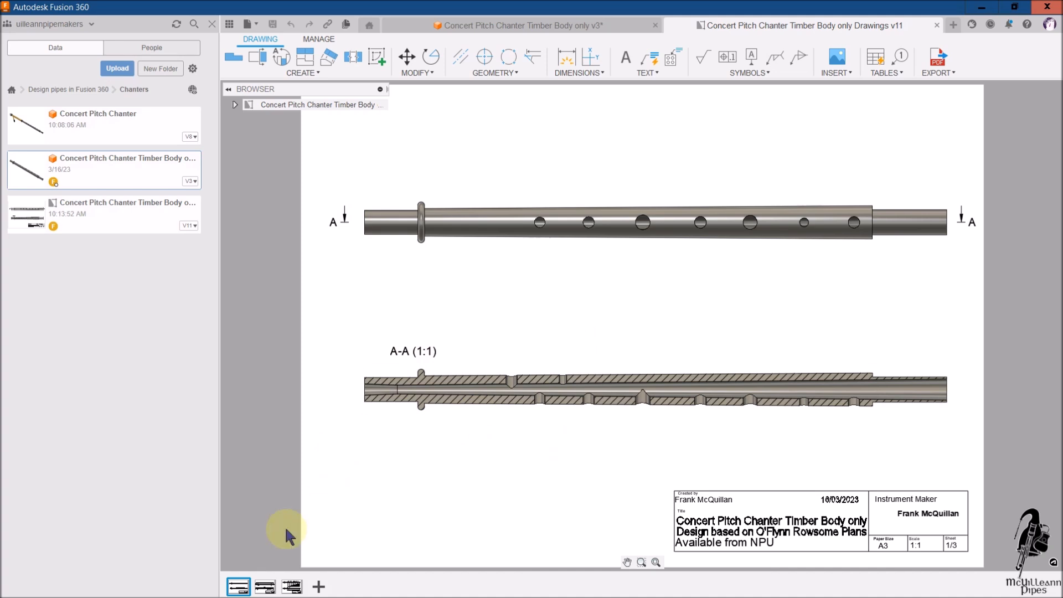
{"action": "left_click", "coordinate": [265, 586]}
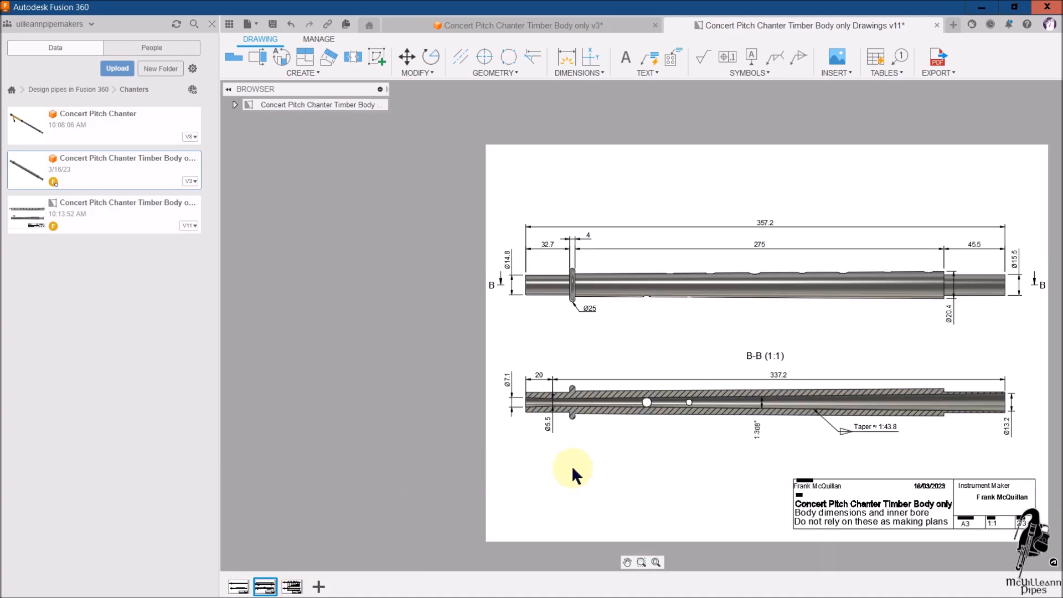
{"action": "left_click", "coordinate": [655, 561]}
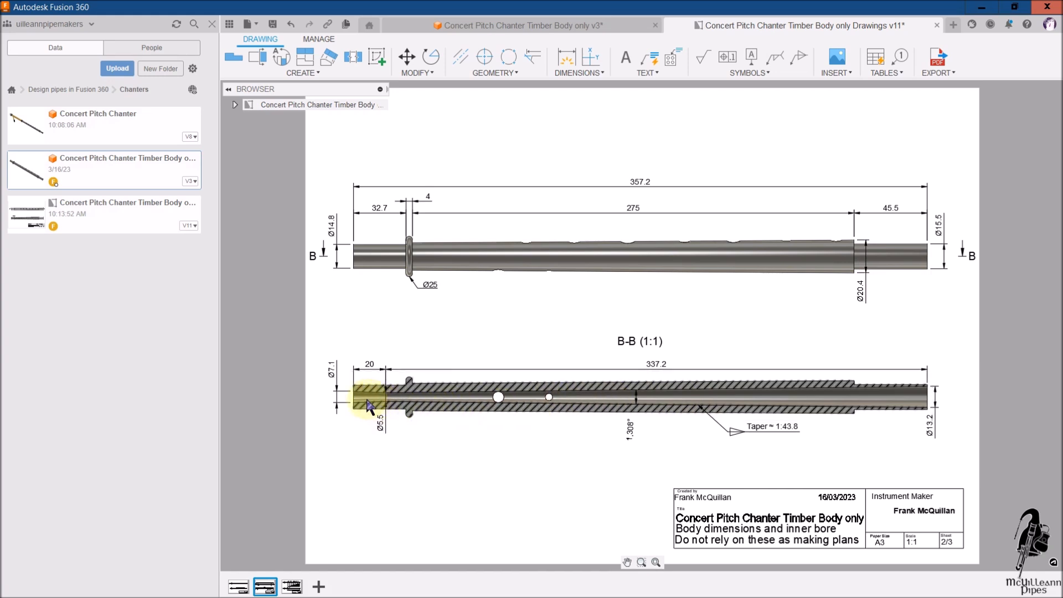
{"action": "left_click", "coordinate": [292, 586]}
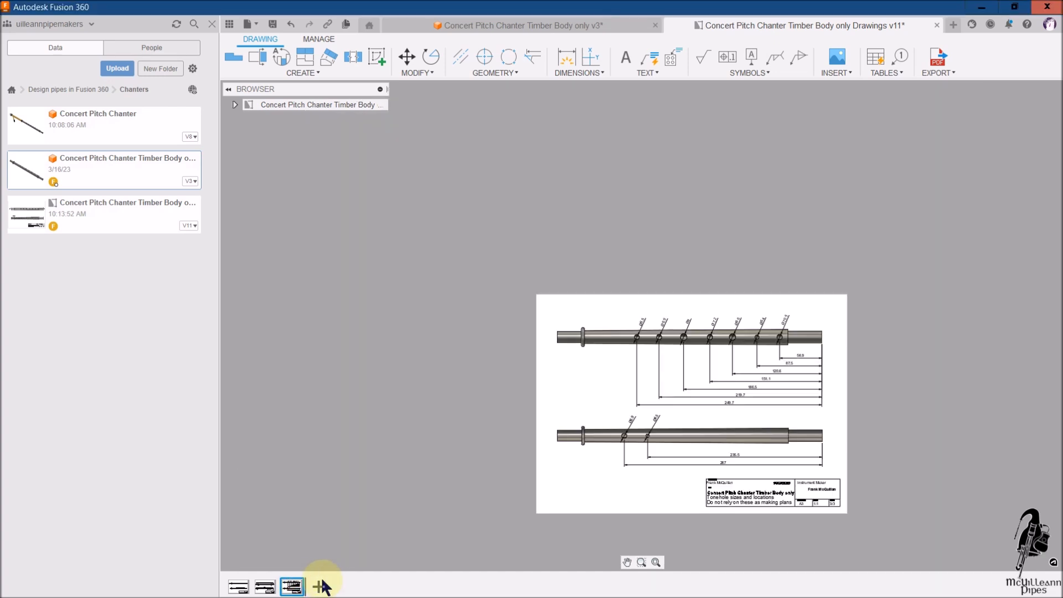
{"action": "left_click", "coordinate": [656, 561]}
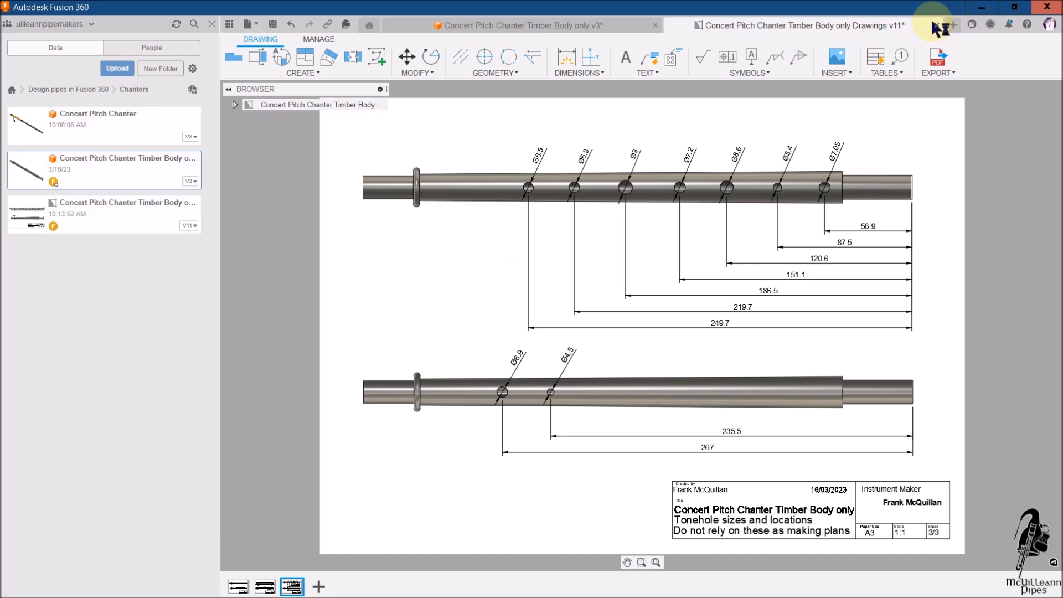
Step: Close the reference chanter documents and hide the data panel to work in an untitled design
{"action": "left_click", "coordinate": [655, 28]}
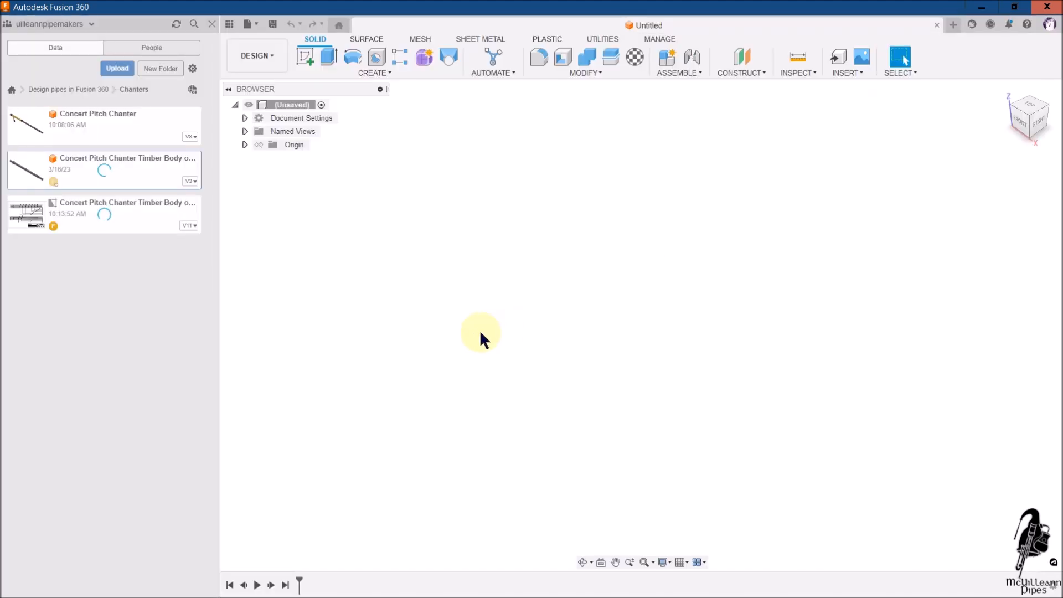
{"action": "left_click", "coordinate": [229, 24]}
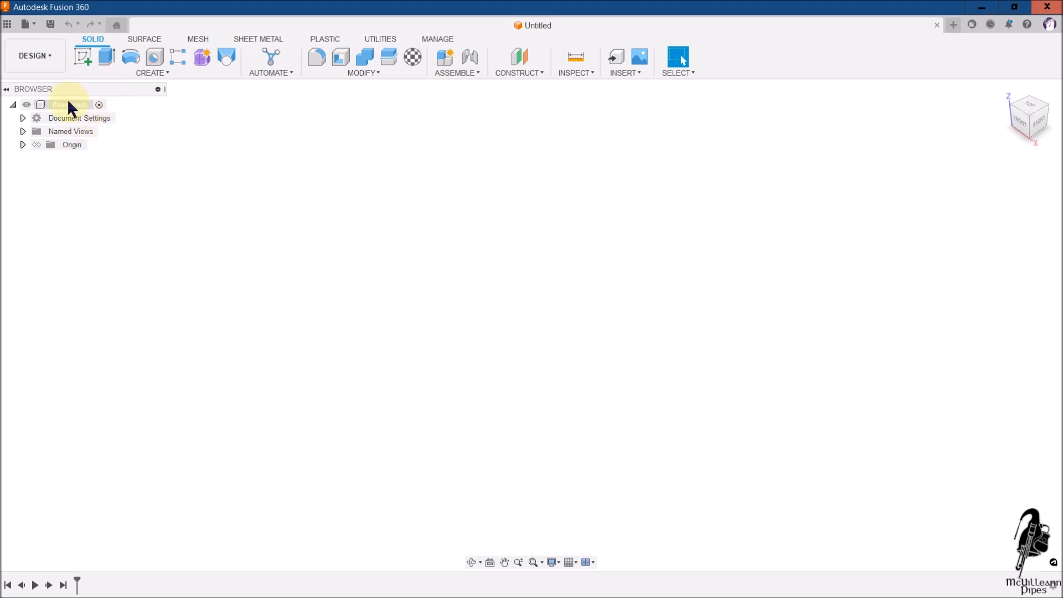
Step: Save the untitled design as "Demo chanter body" in the Chanters folder
{"action": "left_click", "coordinate": [51, 24]}
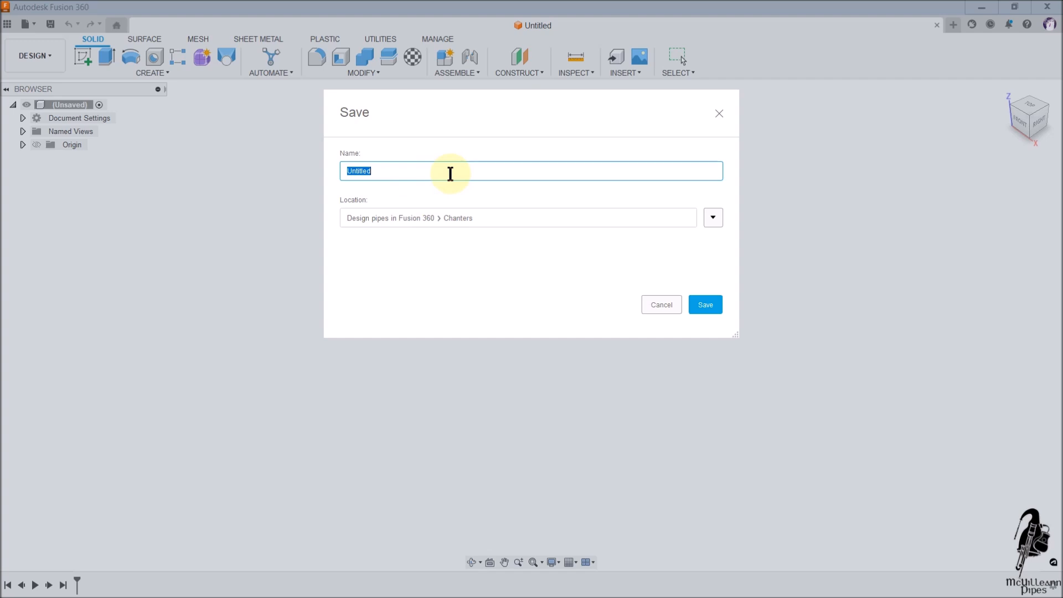
{"action": "type", "text": "dEMO CHANTER BODY"}
{"action": "key", "text": "ctrl+a"}
{"action": "key", "text": "BackSpace"}
{"action": "type", "text": "Demo chanter body"}
{"action": "key", "text": "Return"}
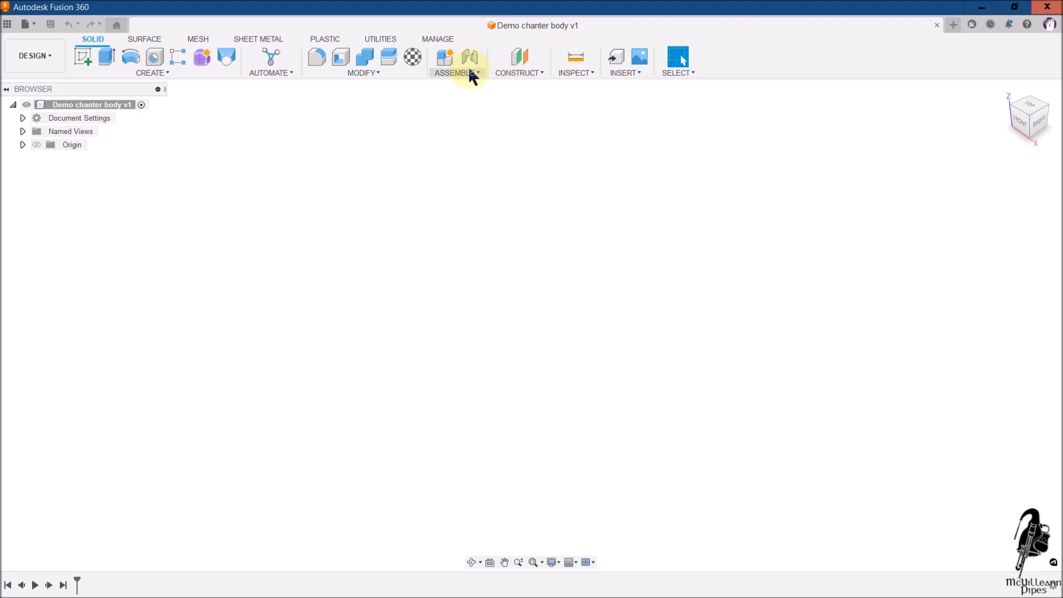
{"action": "left_click", "coordinate": [390, 73]}
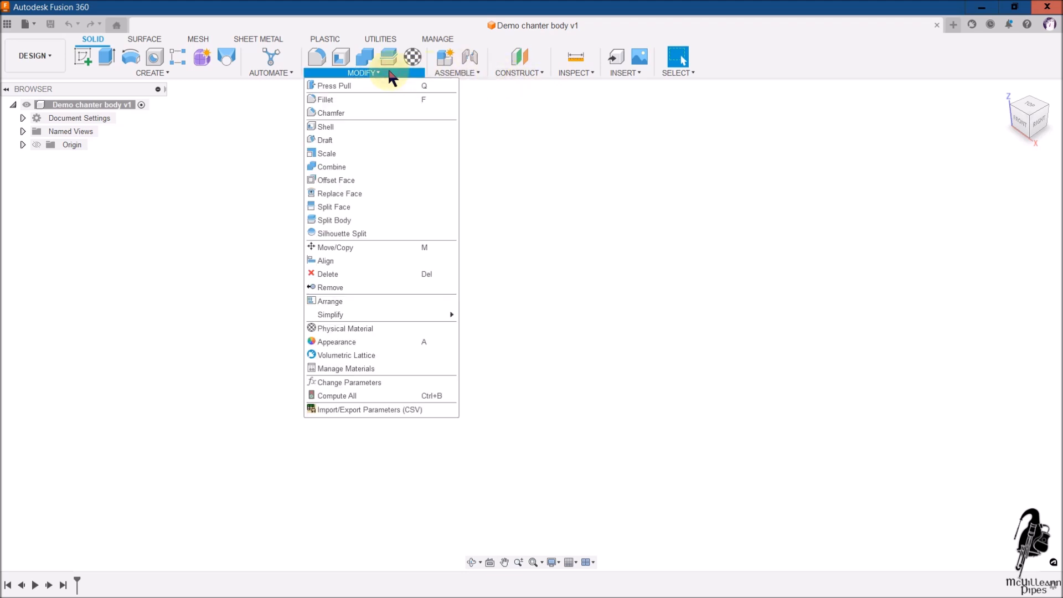
{"action": "left_click", "coordinate": [540, 72]}
{"action": "left_click", "coordinate": [714, 171]}
Step: Create and activate an internal standard component named "Timber body" under the top-level design
{"action": "right_click", "coordinate": [95, 105]}
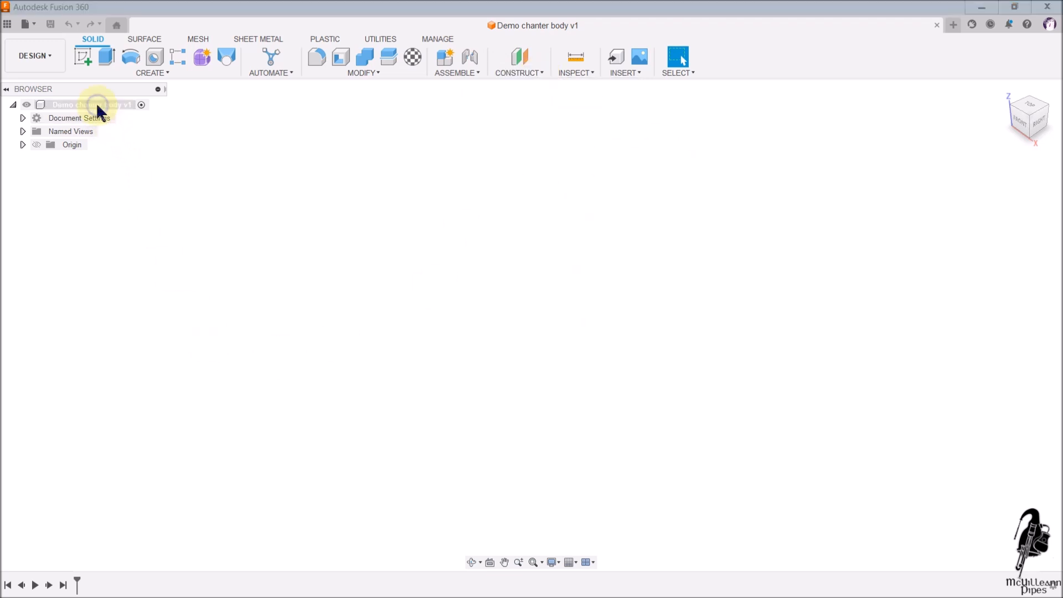
{"action": "left_click", "coordinate": [127, 116]}
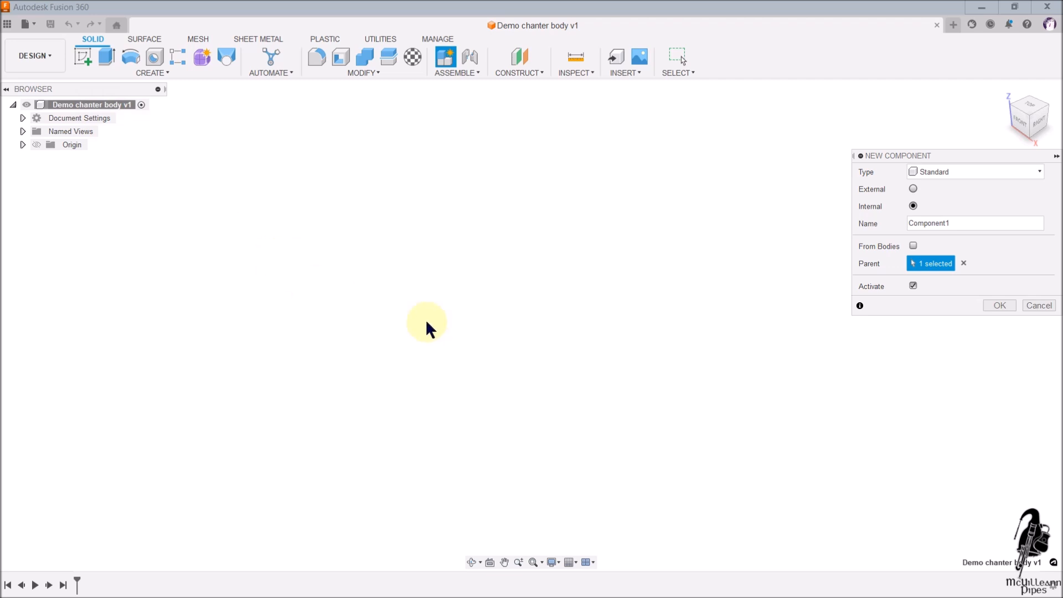
{"action": "left_click_drag", "start_coordinate": [969, 224], "coordinate": [891, 221]}
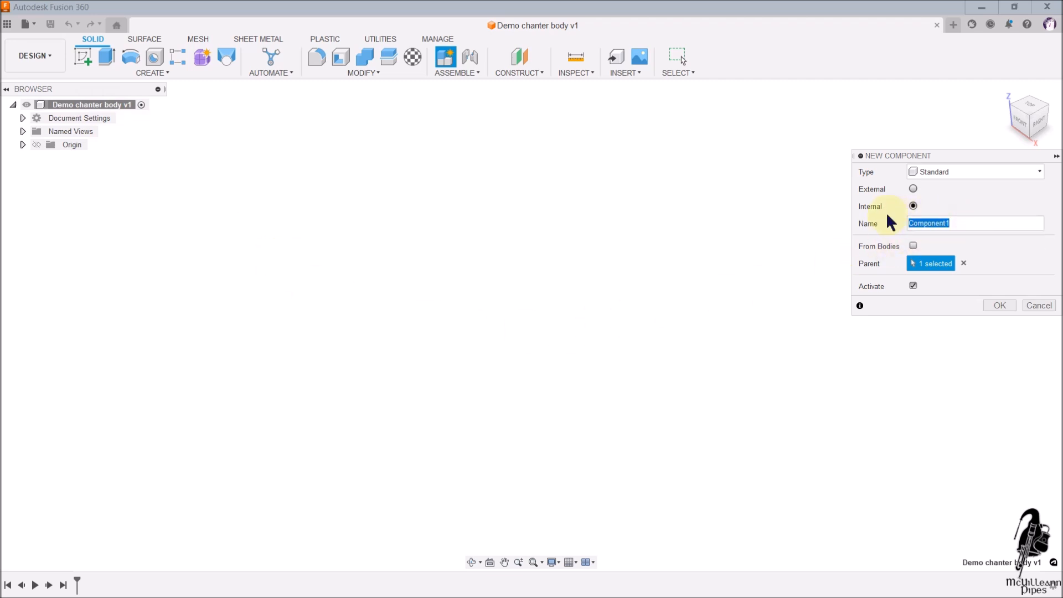
{"action": "type", "text": "Timber body"}
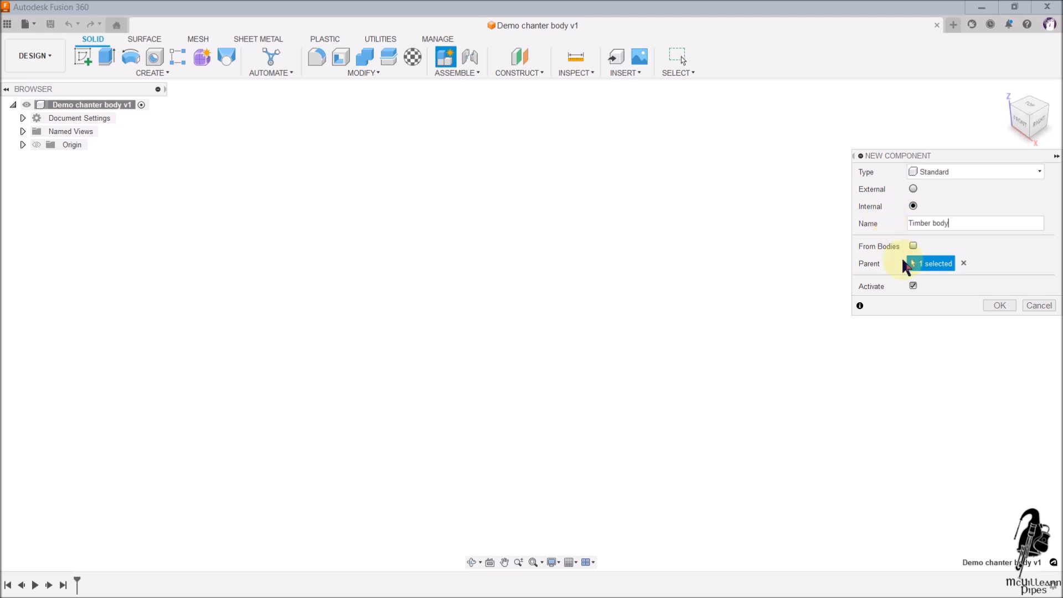
{"action": "left_click", "coordinate": [1005, 305]}
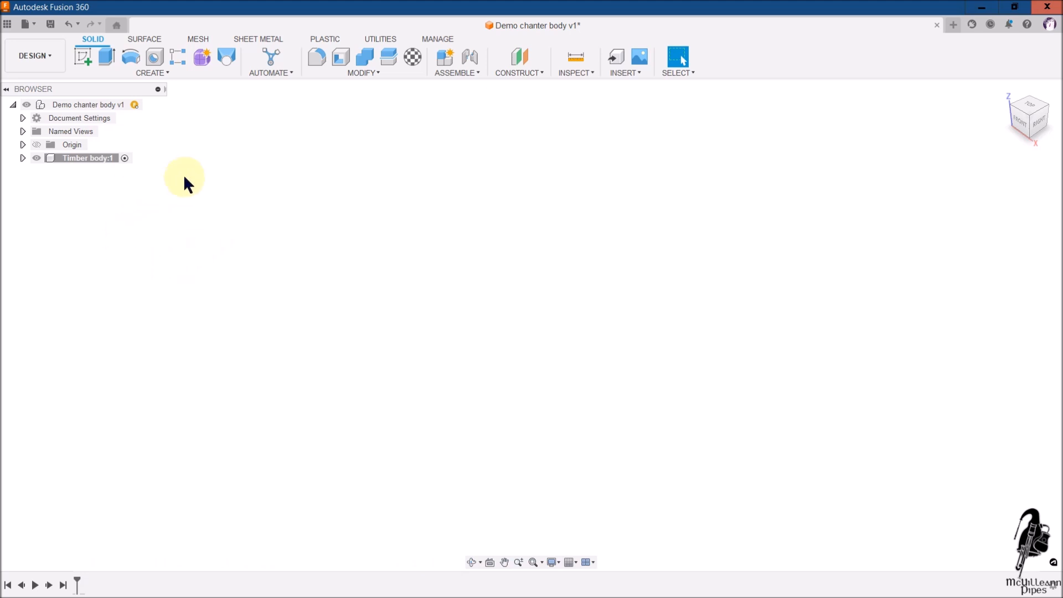
Step: Activate the top-level Demo chanter body design, and switch activation back to the Timber body component
{"action": "left_click", "coordinate": [124, 158]}
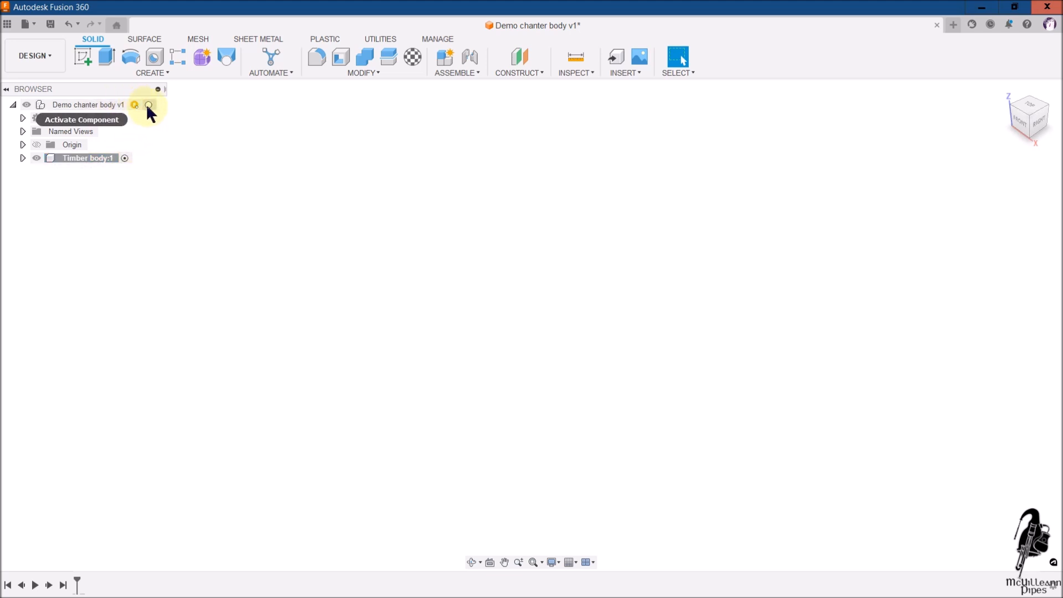
{"action": "left_click", "coordinate": [149, 105]}
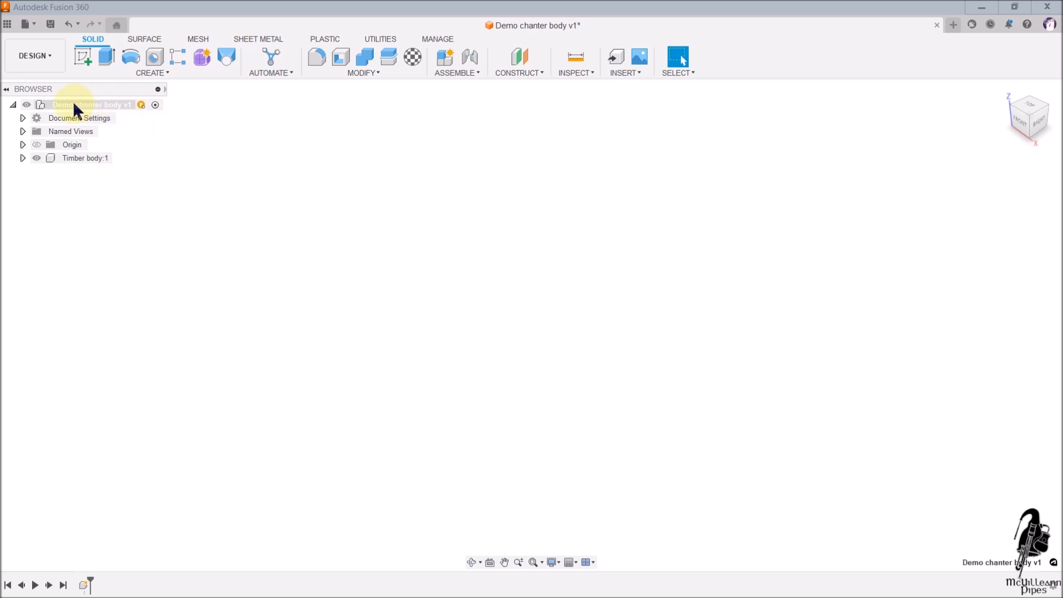
{"action": "left_click", "coordinate": [154, 179]}
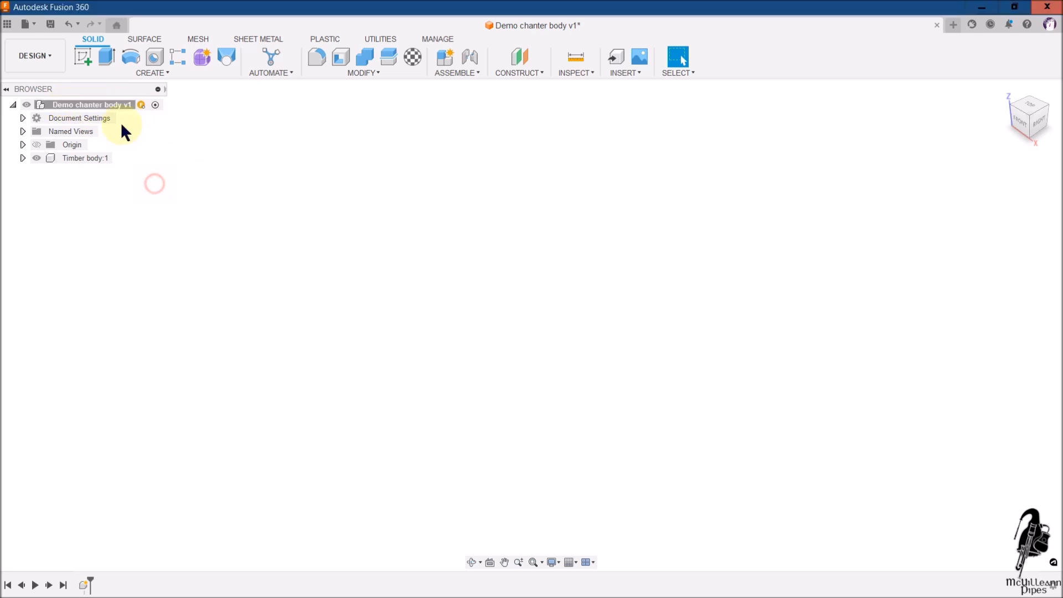
{"action": "left_click", "coordinate": [109, 105]}
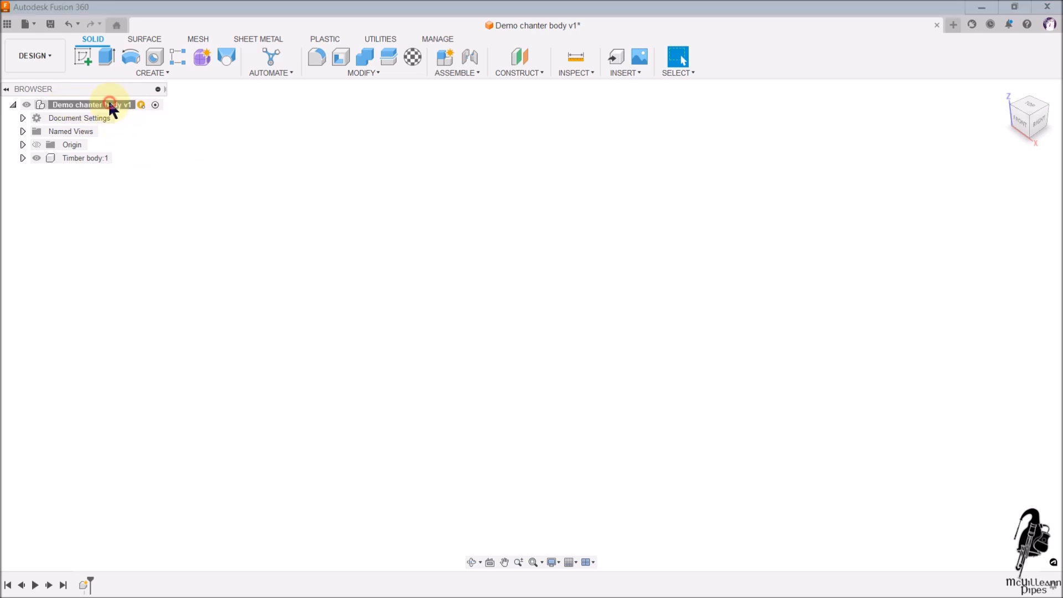
{"action": "left_click", "coordinate": [95, 158]}
{"action": "left_click", "coordinate": [124, 158]}
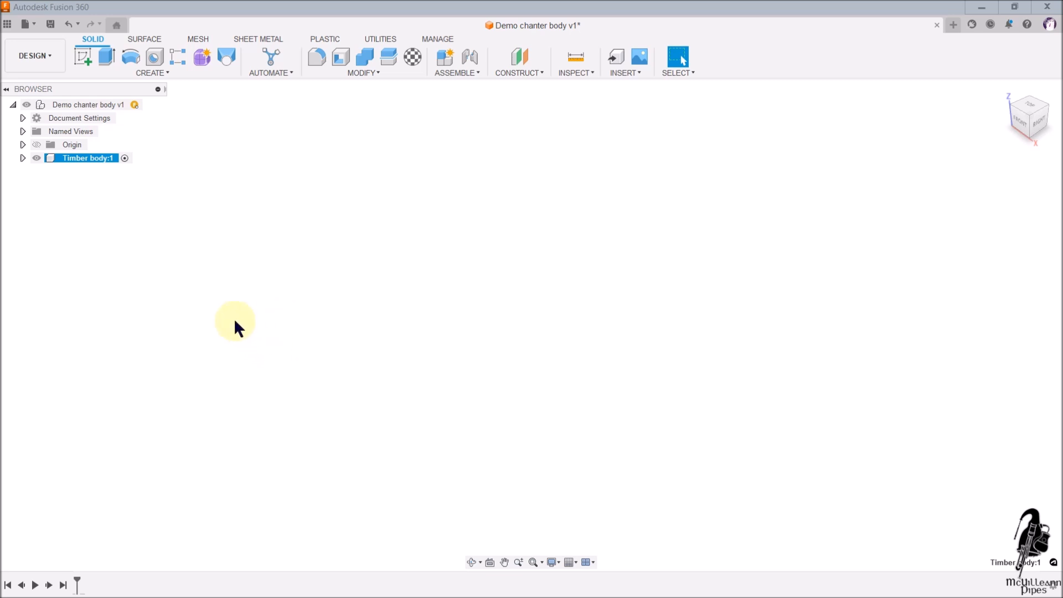
Step: Try a sketch on the vertical YZ plane of Timber body, and delete it while it is still empty
{"action": "left_click", "coordinate": [83, 58]}
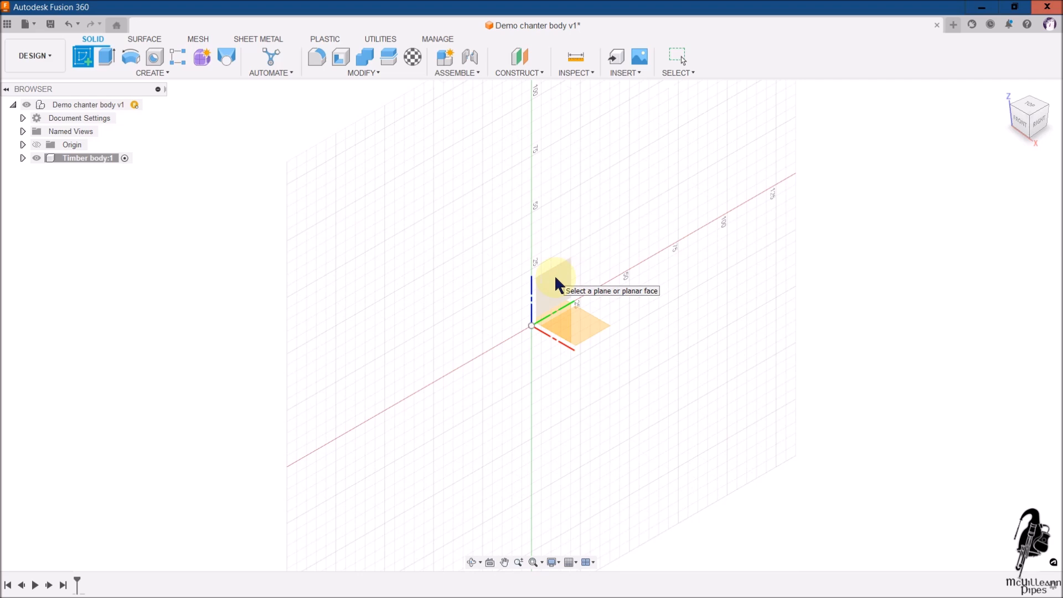
{"action": "left_click", "coordinate": [557, 281]}
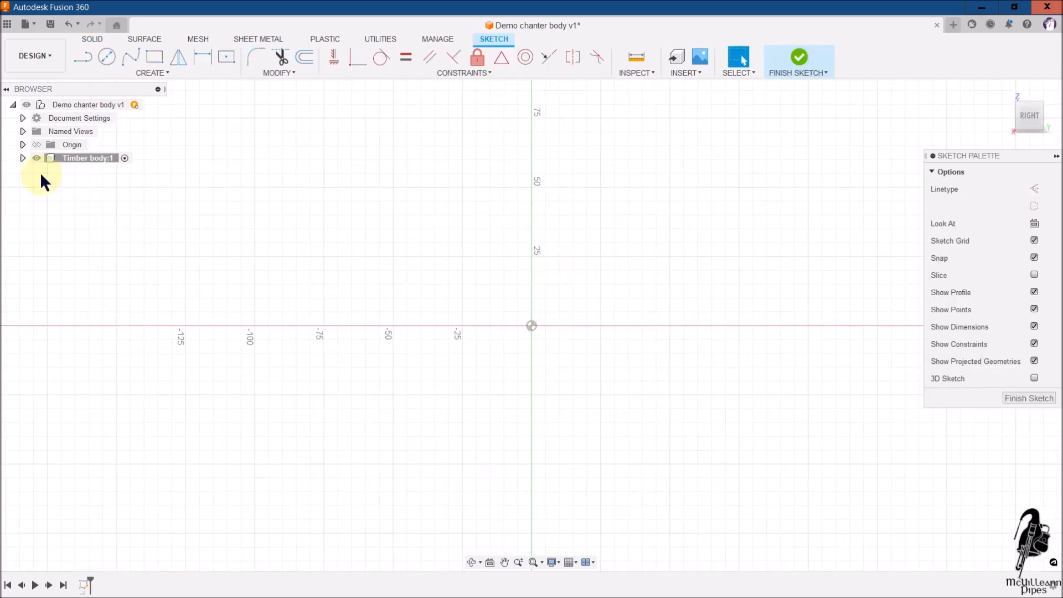
{"action": "left_click", "coordinate": [23, 158]}
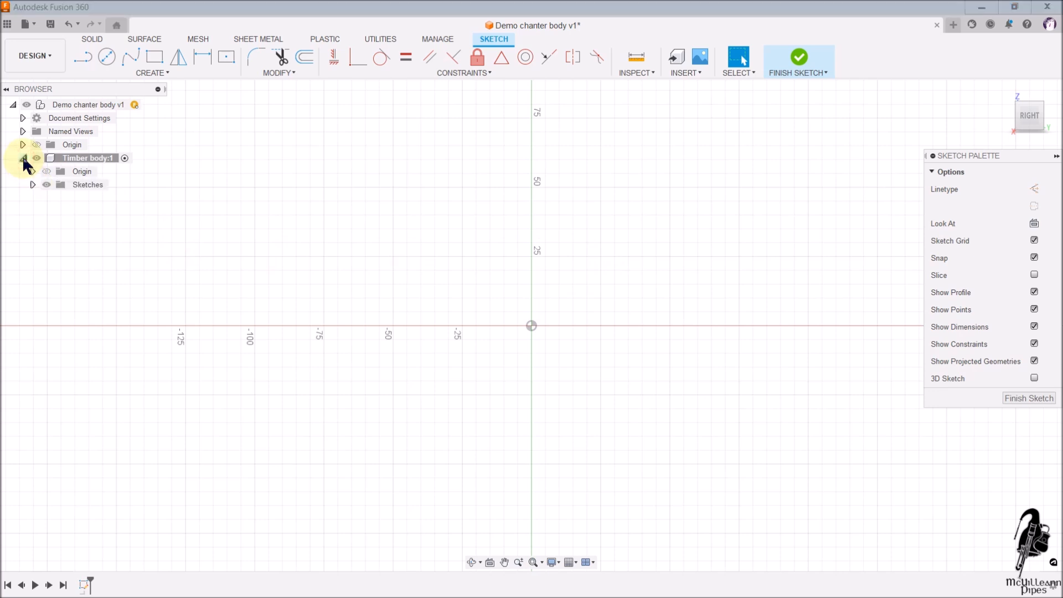
{"action": "left_click", "coordinate": [33, 171]}
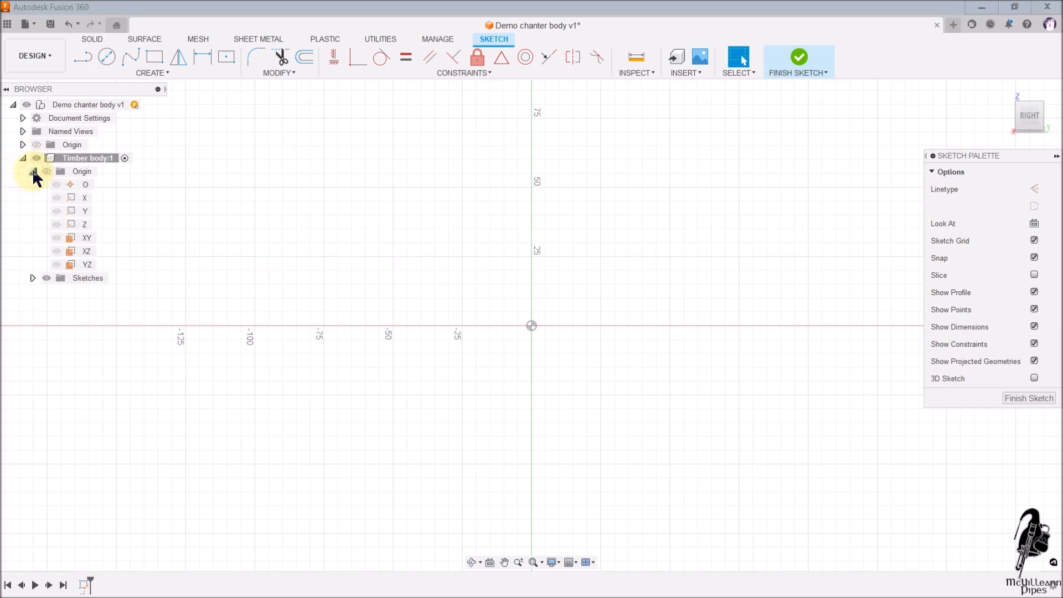
{"action": "left_click", "coordinate": [1027, 398]}
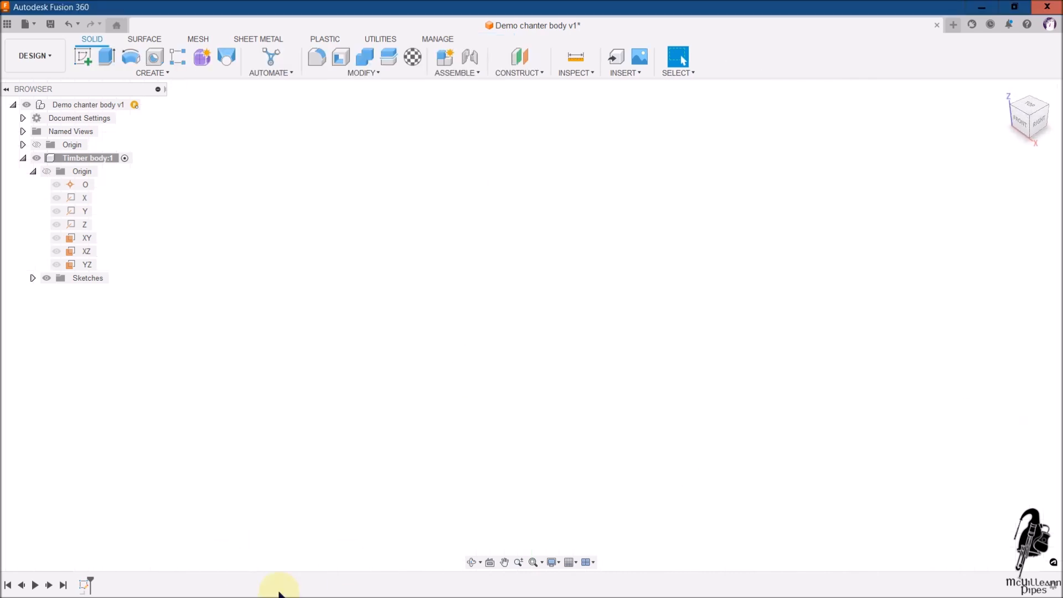
{"action": "right_click", "coordinate": [84, 584]}
{"action": "left_click", "coordinate": [121, 491]}
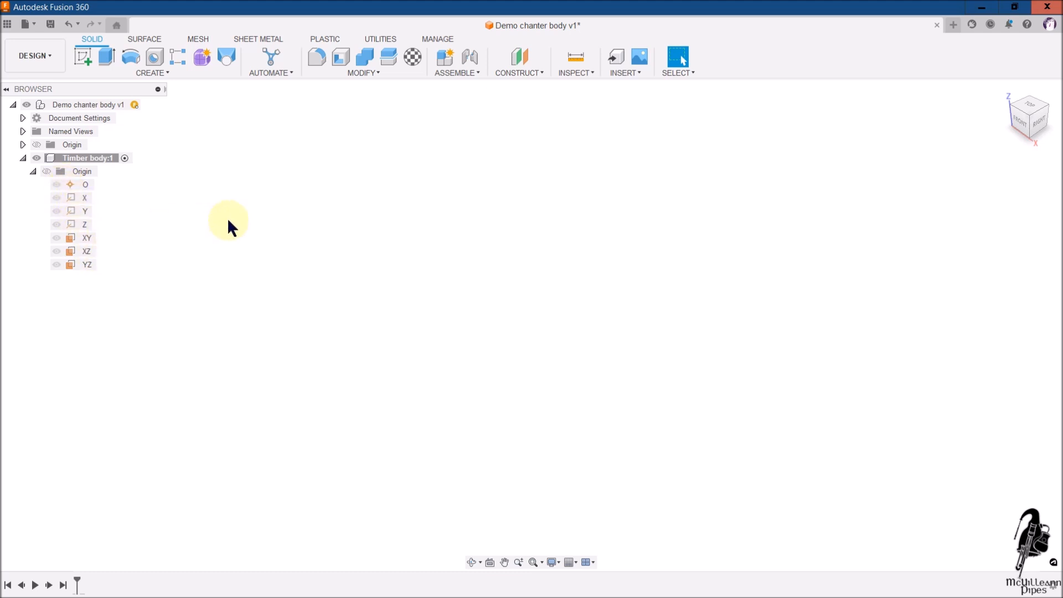
Step: Show the origin geometry of Timber body and start a sketch on its YZ plane, viewed from the right
{"action": "left_click", "coordinate": [83, 56]}
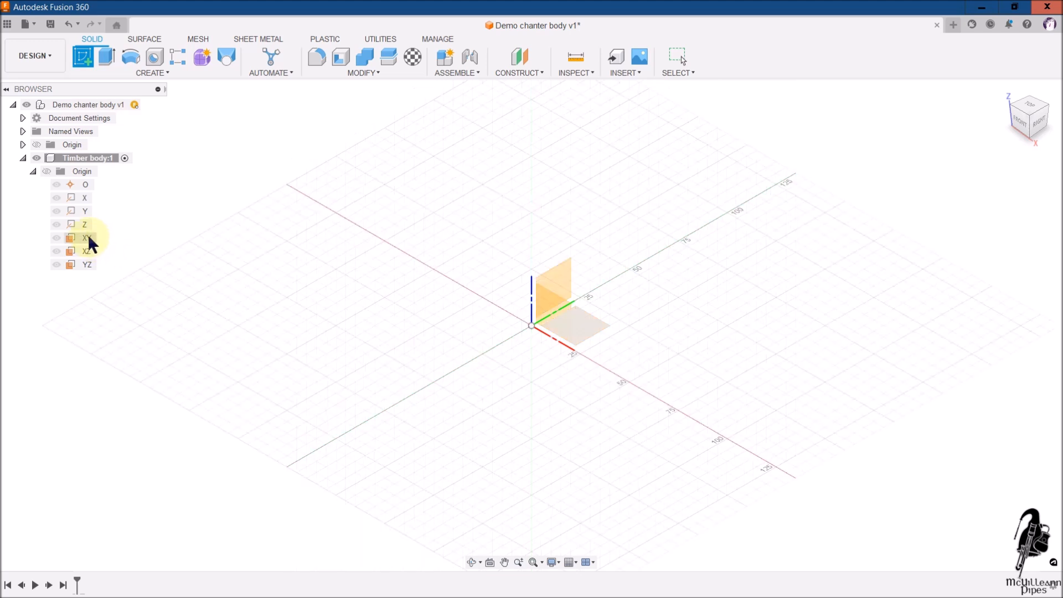
{"action": "left_click", "coordinate": [48, 172]}
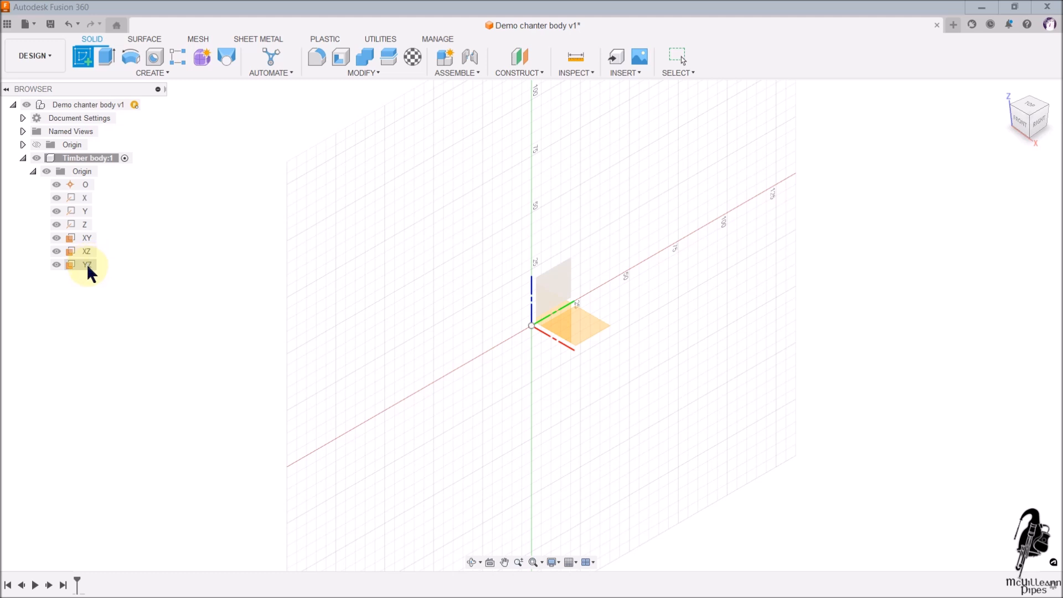
{"action": "left_click", "coordinate": [87, 265]}
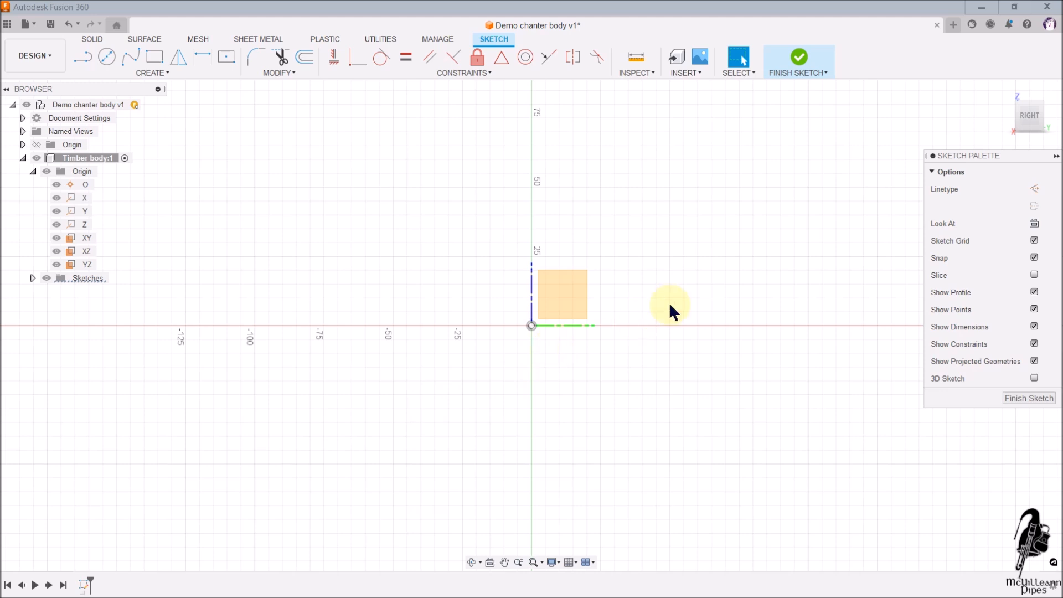
{"action": "left_click", "coordinate": [1042, 103]}
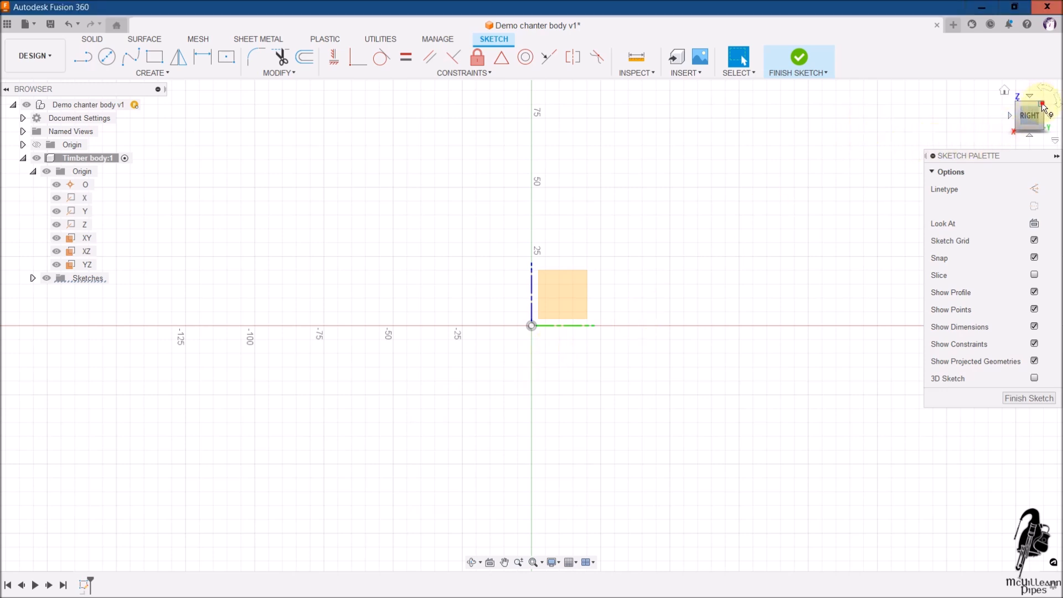
{"action": "mouse_move", "coordinate": [1042, 106]}
{"action": "left_mouse_down"}
{"action": "mouse_move", "coordinate": [949, 143]}
{"action": "mouse_move", "coordinate": [1061, 116]}
{"action": "mouse_move", "coordinate": [977, 105]}
{"action": "mouse_move", "coordinate": [949, 142]}
{"action": "mouse_move", "coordinate": [1020, 116]}
{"action": "mouse_move", "coordinate": [1039, 120]}
{"action": "mouse_move", "coordinate": [1030, 117]}
{"action": "left_mouse_up"}
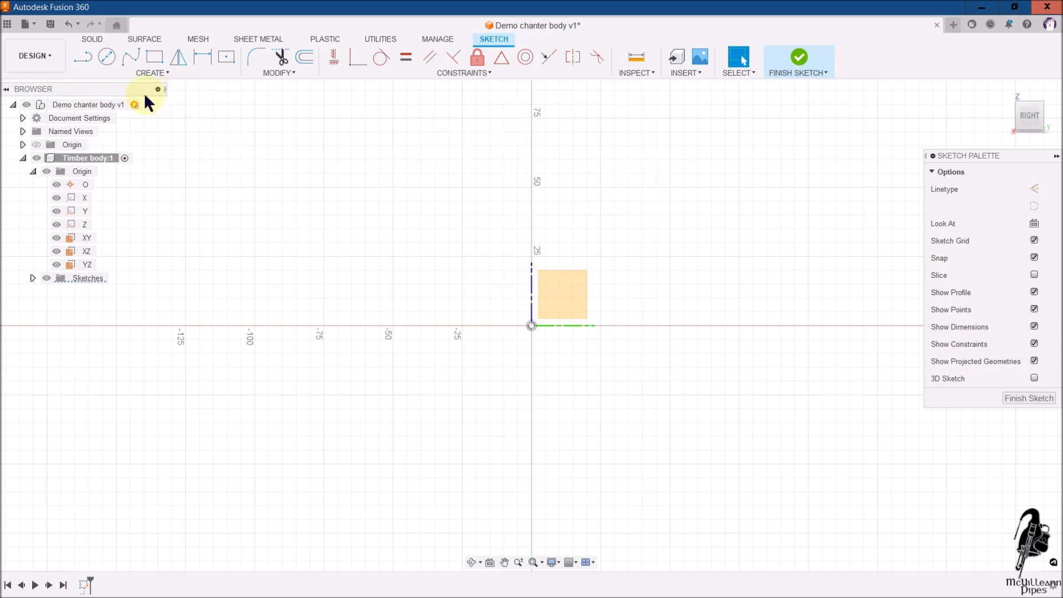
Step: Sketch a 14.8 mm diameter circle centred on the origin and finish the sketch
{"action": "left_click", "coordinate": [107, 57]}
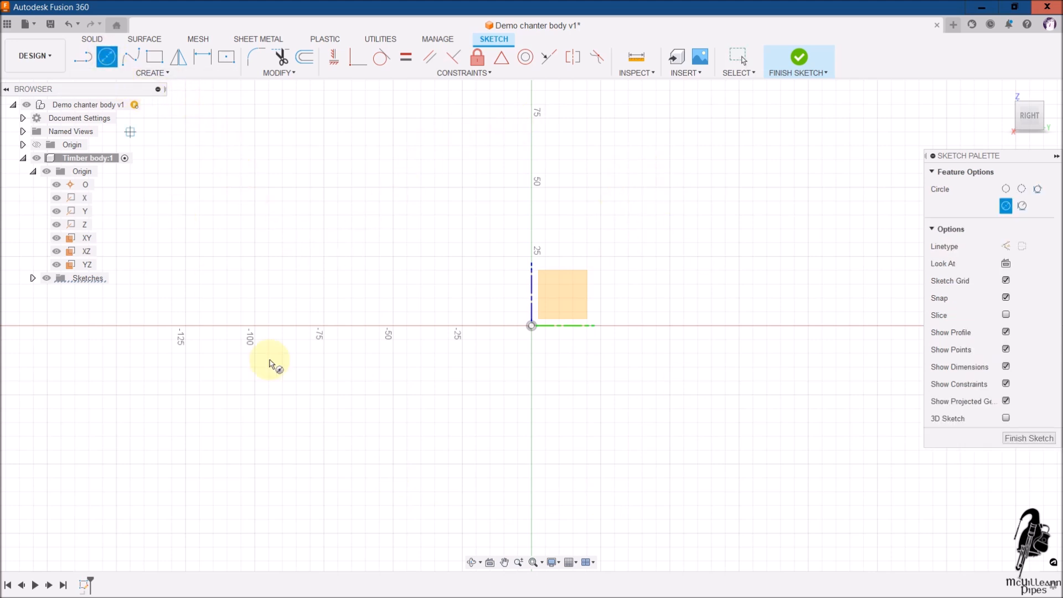
{"action": "left_click", "coordinate": [531, 326]}
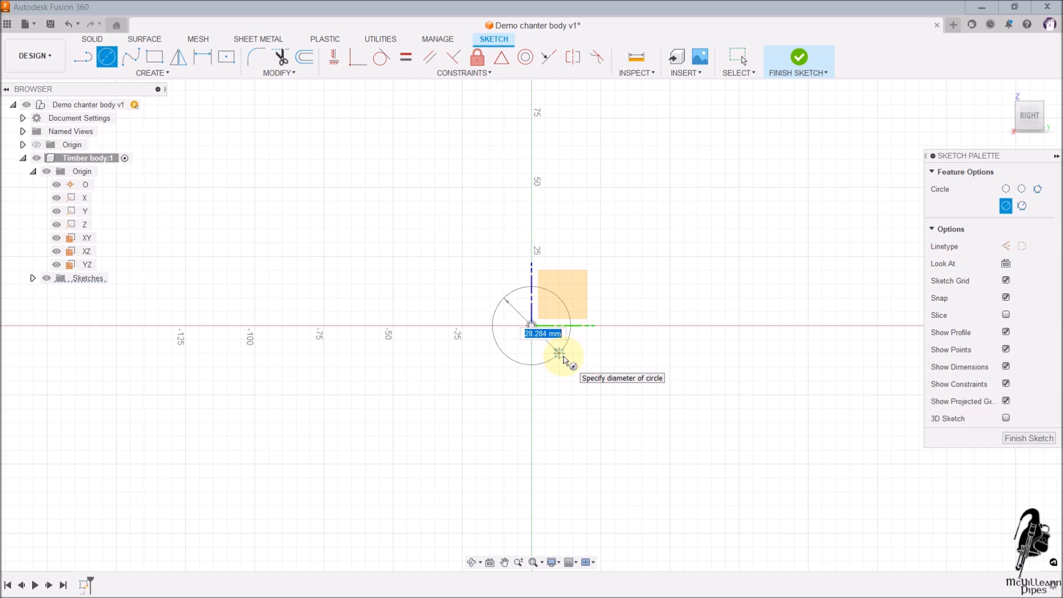
{"action": "type", "text": "14.8"}
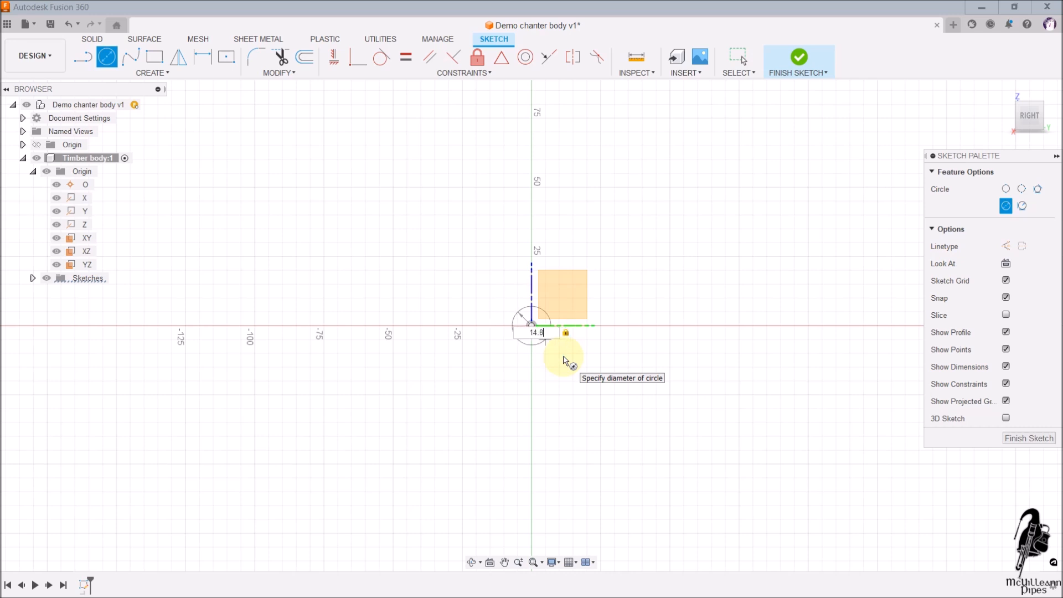
{"action": "key", "text": "Return"}
{"action": "key", "text": "Escape"}
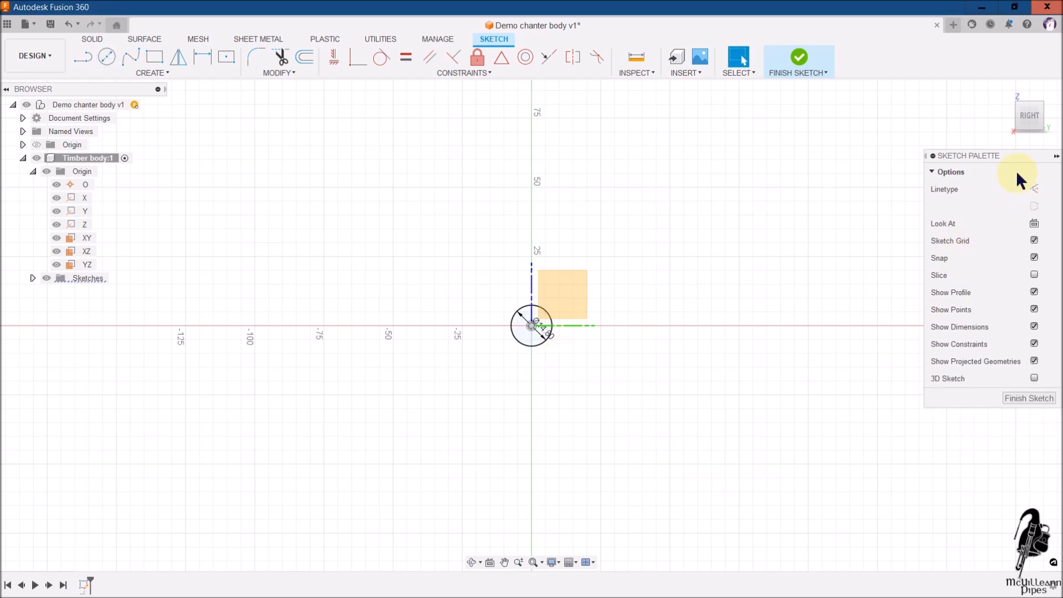
{"action": "left_click", "coordinate": [1036, 398]}
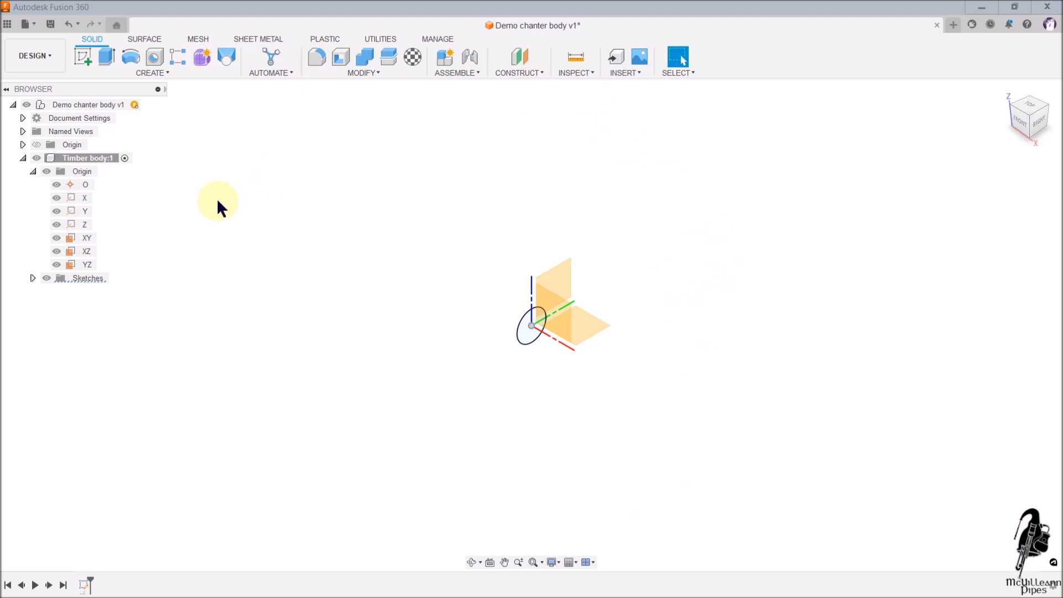
Step: Set up a one-sided extrusion of the circle profile with a distance of 25 mm as a new body
{"action": "left_click", "coordinate": [105, 57]}
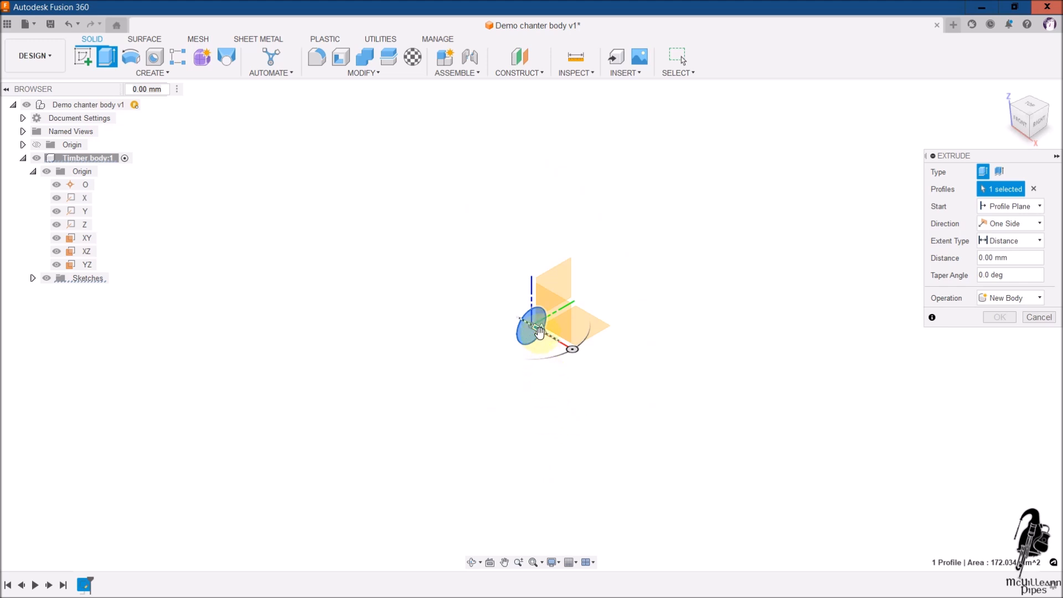
{"action": "left_click_drag", "start_coordinate": [542, 340], "coordinate": [646, 464]}
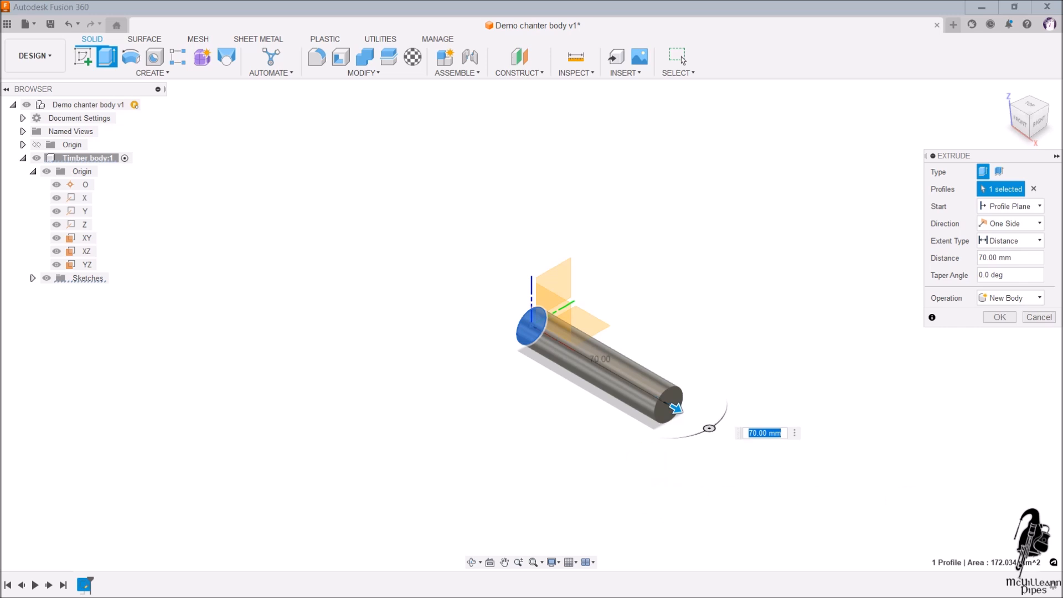
{"action": "left_click", "coordinate": [769, 446]}
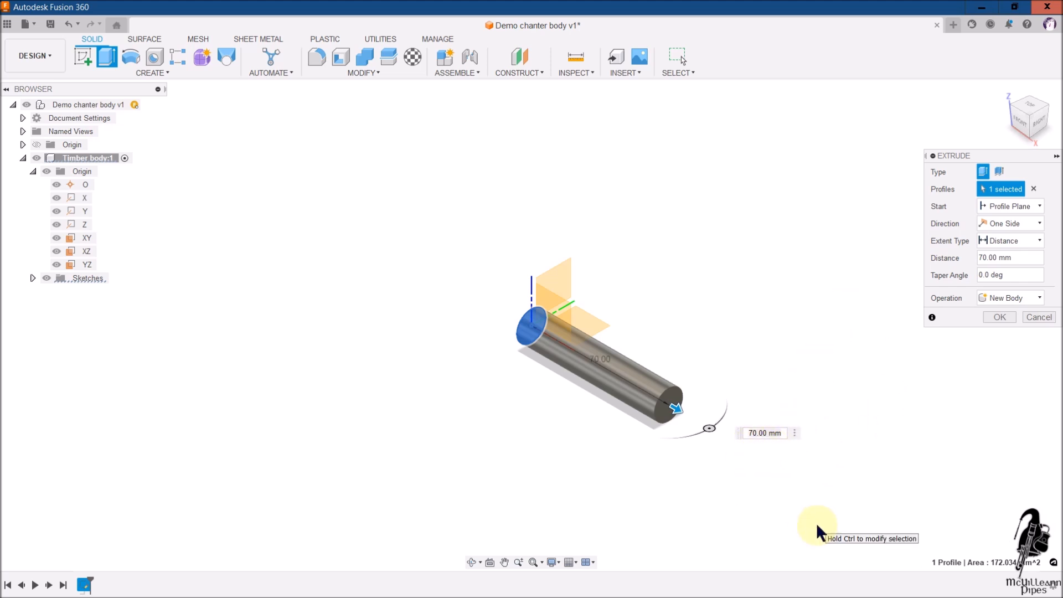
{"action": "left_click", "coordinate": [757, 432]}
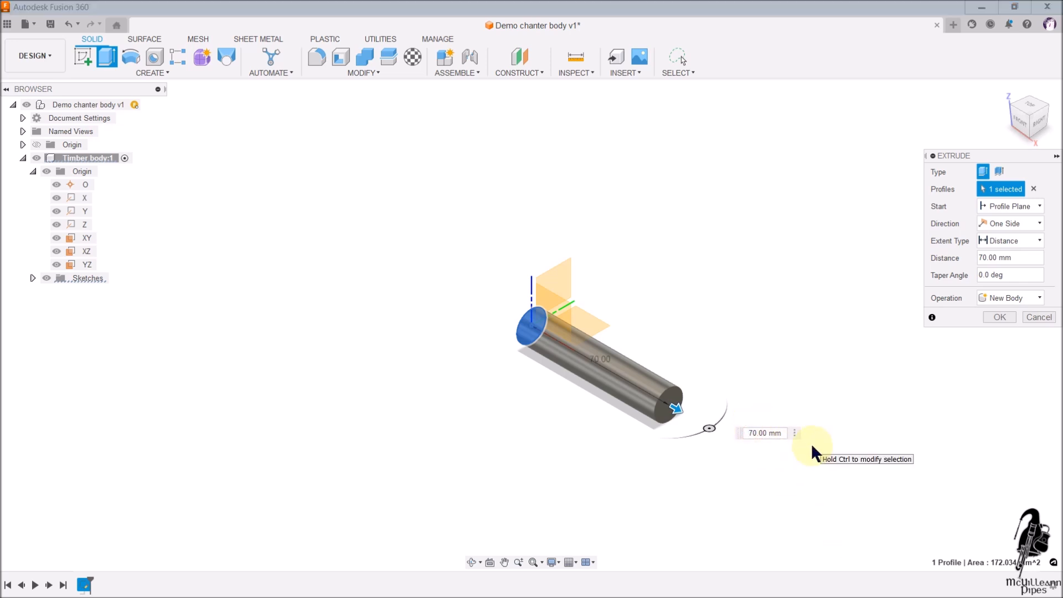
{"action": "key", "text": "BackSpace"}
{"action": "key", "text": "BackSpace"}
{"action": "type", "text": "25"}
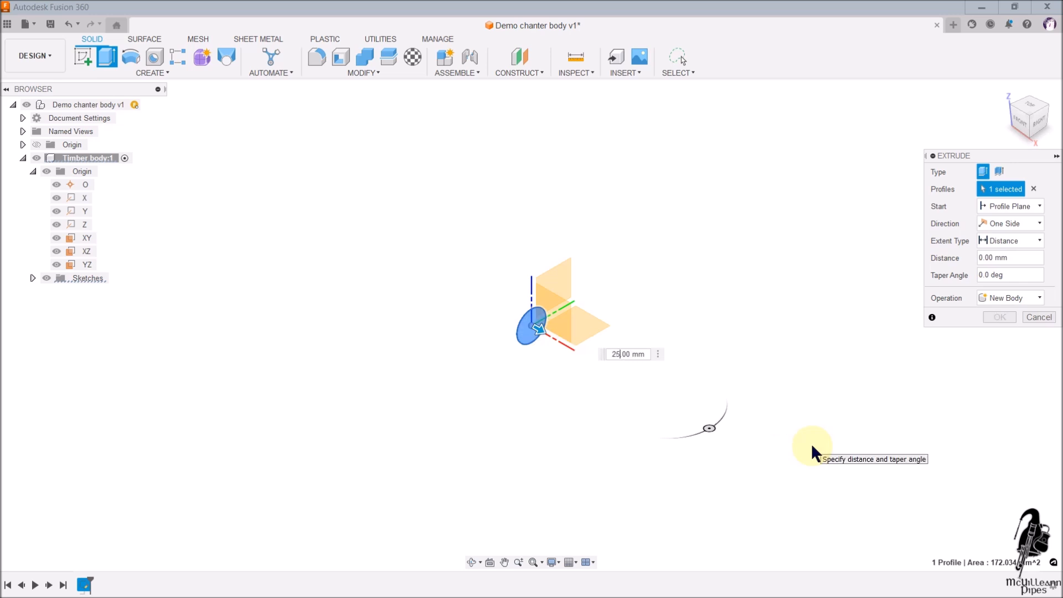
{"action": "key", "text": "Return"}
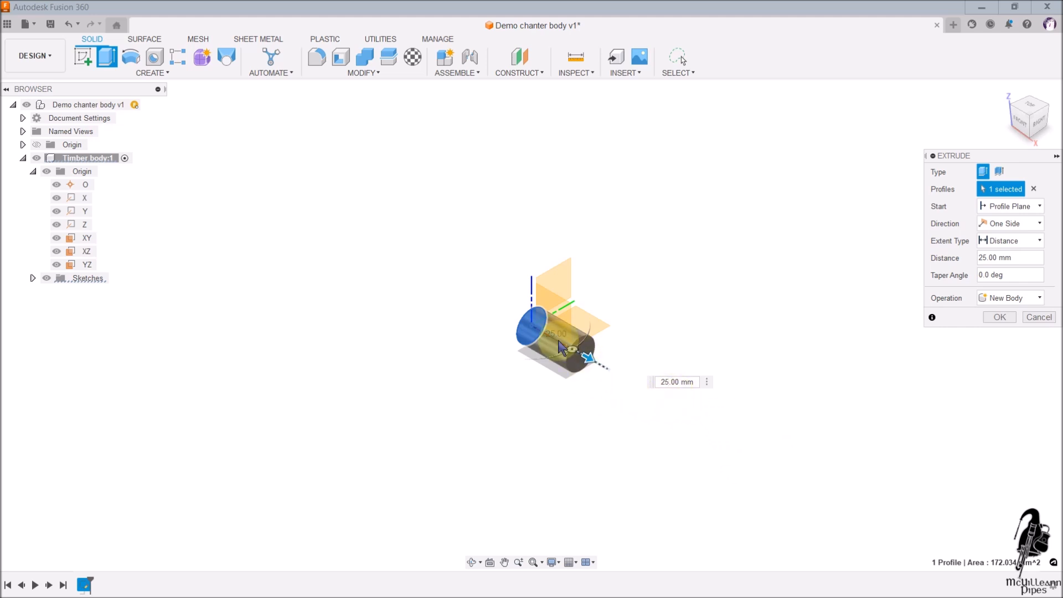
Step: Reposition the floating distance input and the Extrude dialog clear of the model, and complete the new-body extrusion
{"action": "left_click_drag", "start_coordinate": [649, 381], "coordinate": [686, 302]}
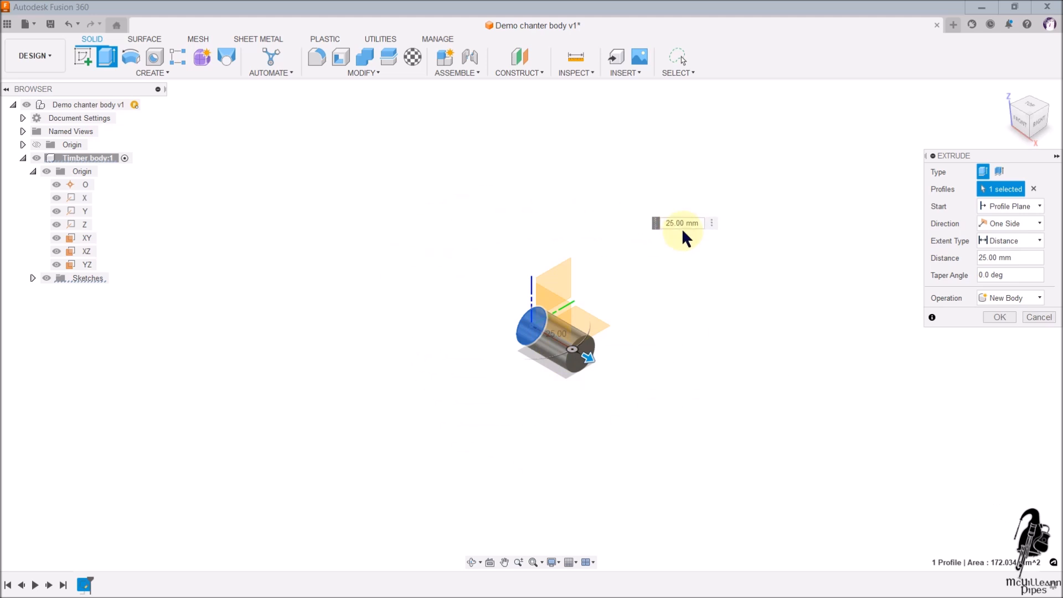
{"action": "left_click_drag", "start_coordinate": [988, 153], "coordinate": [213, 148]}
{"action": "left_click_drag", "start_coordinate": [197, 232], "coordinate": [830, 99]}
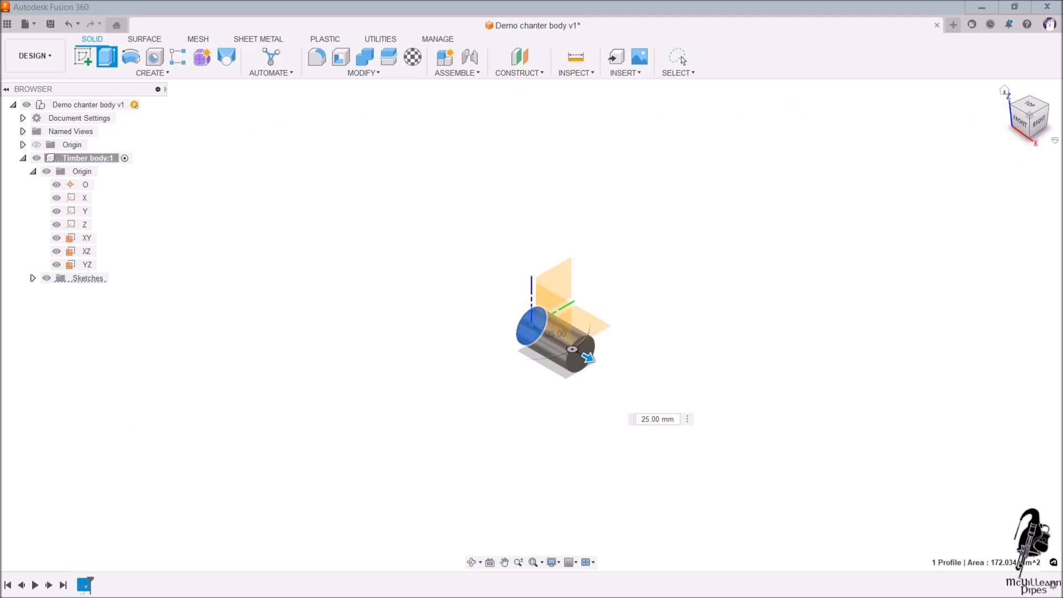
{"action": "left_click_drag", "start_coordinate": [1057, 183], "coordinate": [924, 155]}
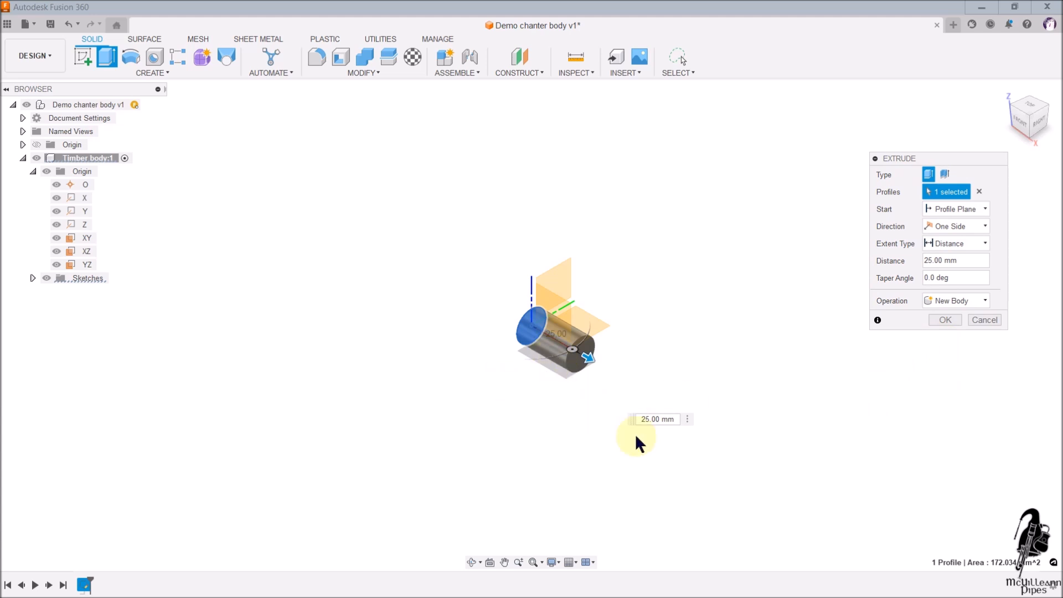
{"action": "left_click", "coordinate": [945, 320]}
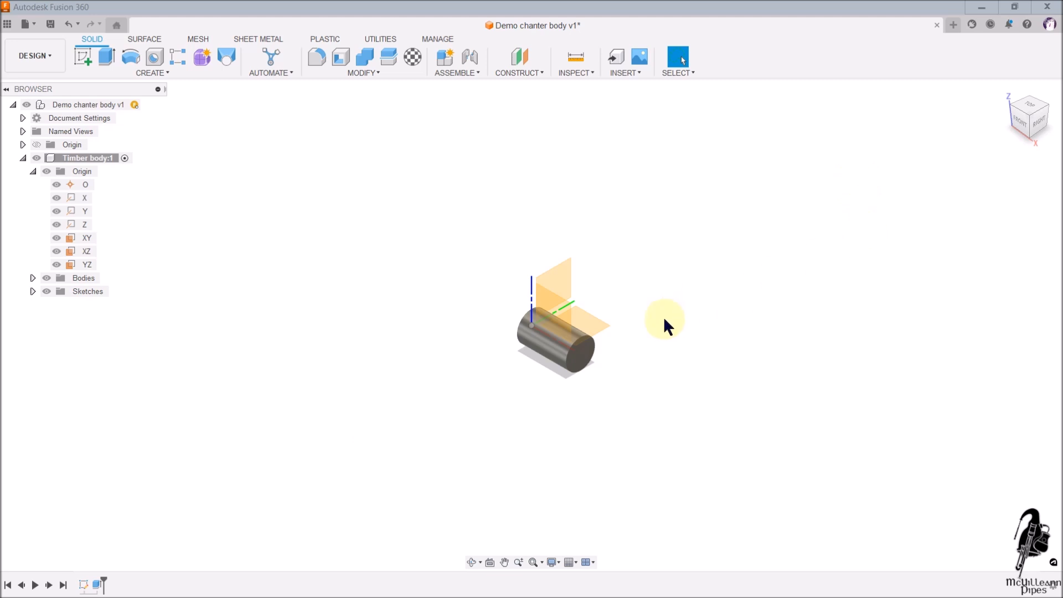
Step: Sketch a 25 mm diameter circle centred on the origin on the cylinder's free end face, and finish the sketch
{"action": "left_click", "coordinate": [83, 56]}
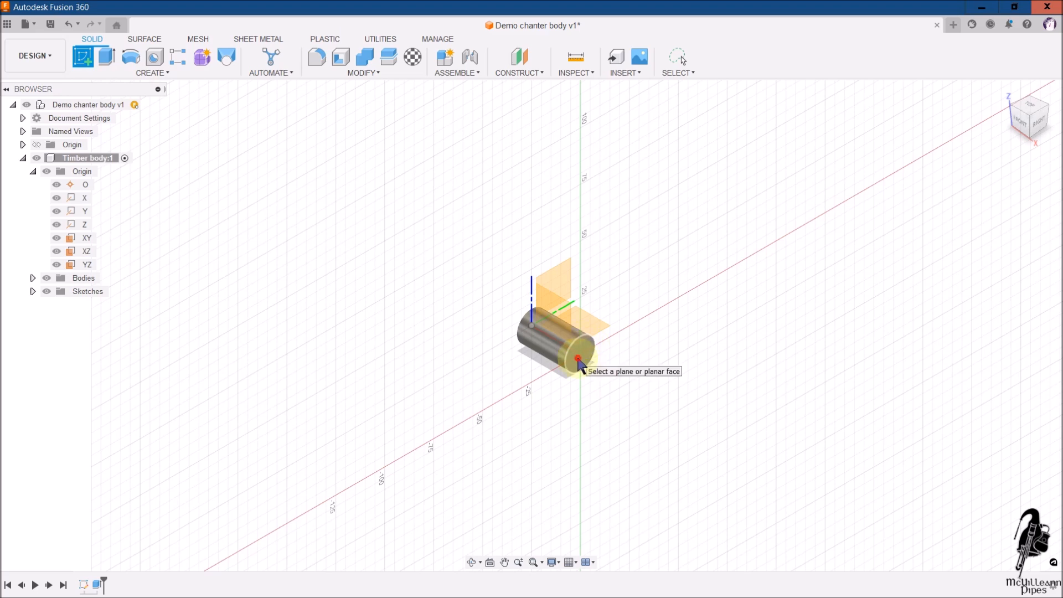
{"action": "left_click", "coordinate": [580, 349]}
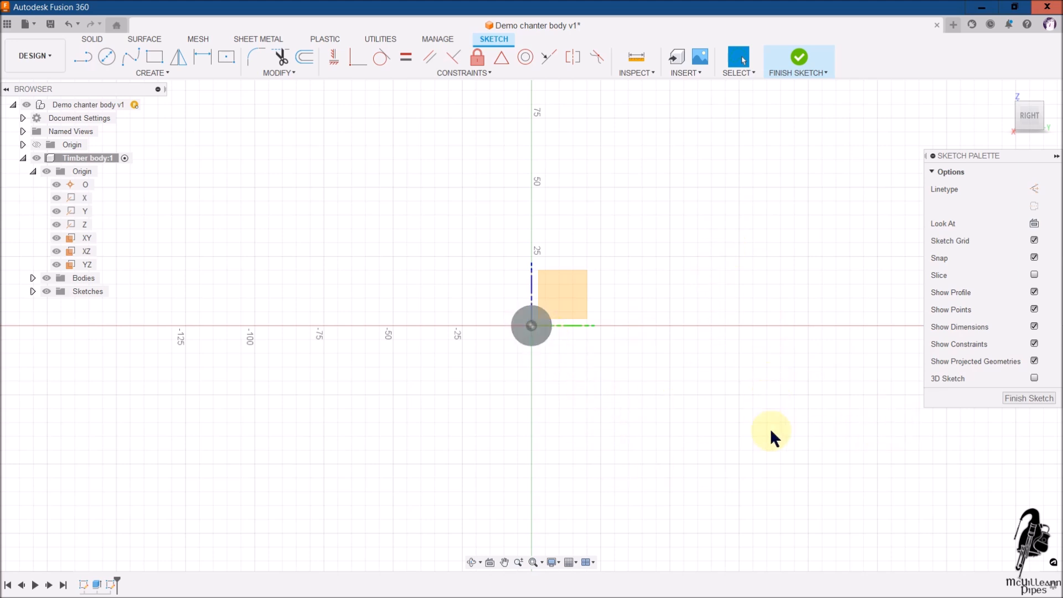
{"action": "left_click", "coordinate": [107, 58]}
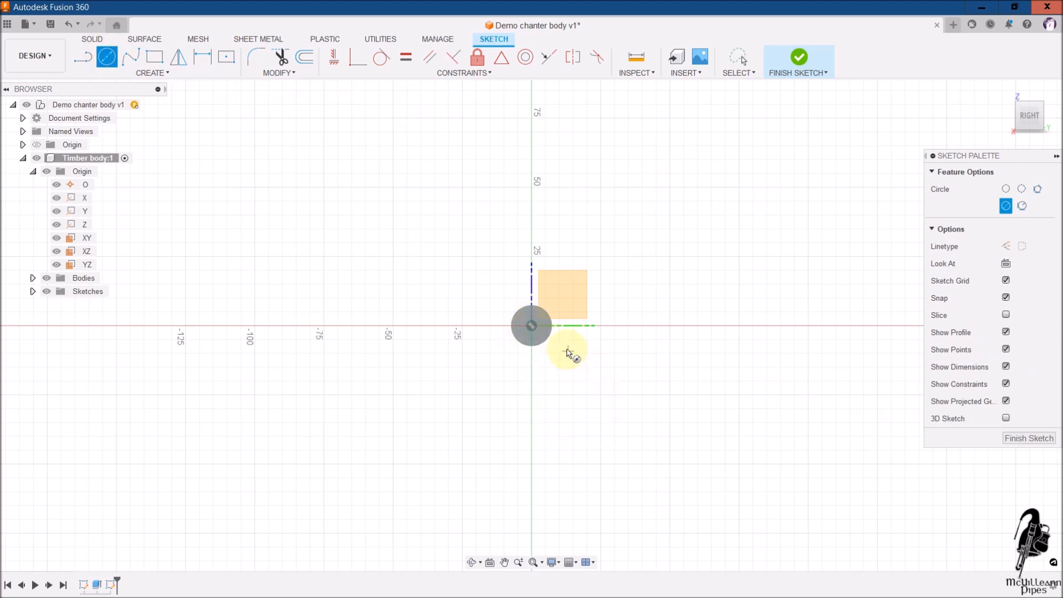
{"action": "left_click", "coordinate": [533, 324]}
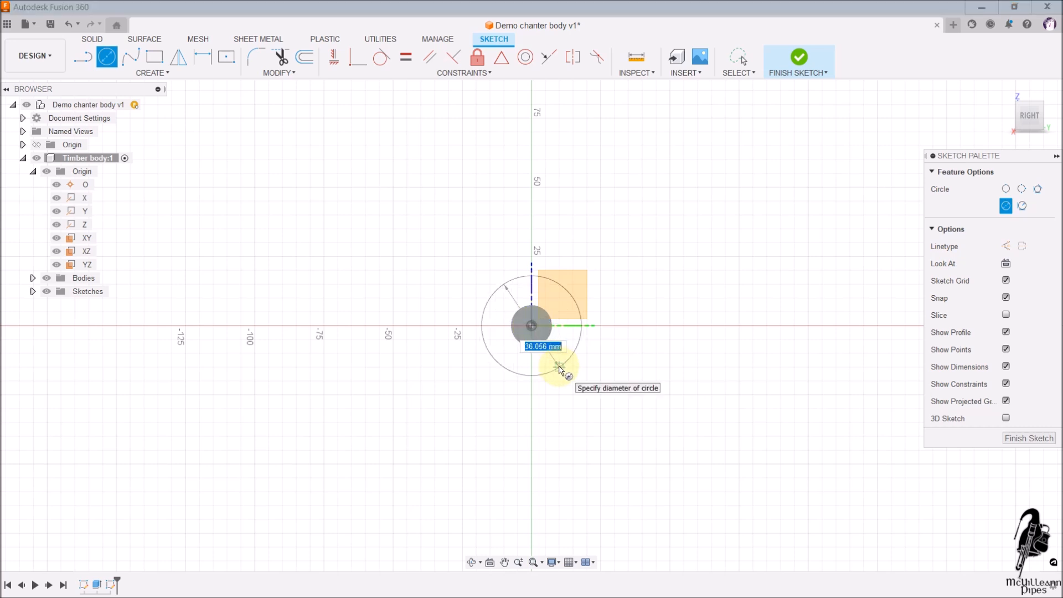
{"action": "type", "text": "25"}
{"action": "key", "text": "Return"}
{"action": "key", "text": "Escape"}
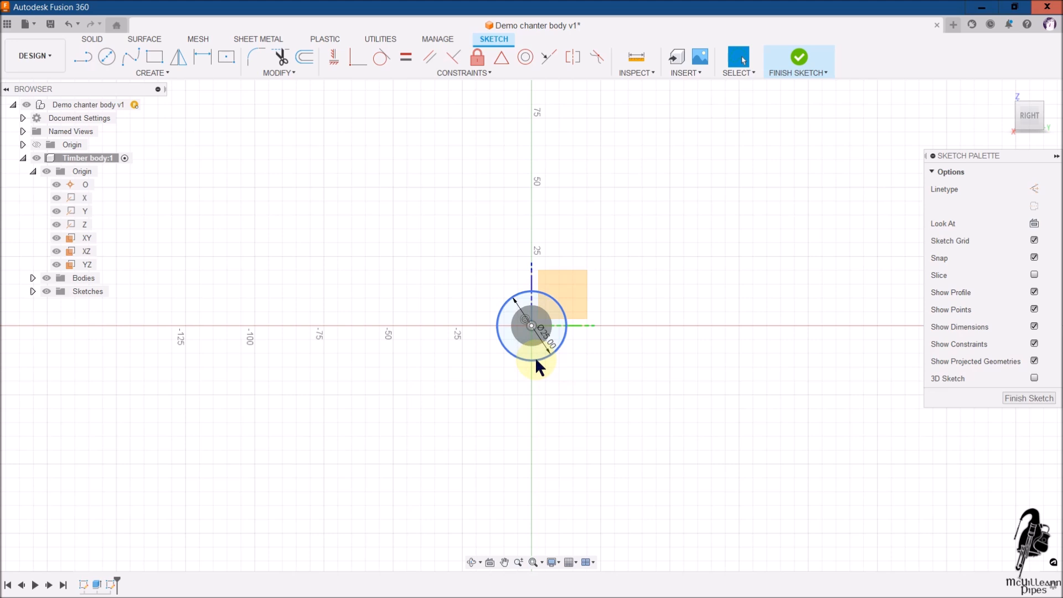
{"action": "left_click", "coordinate": [1025, 399]}
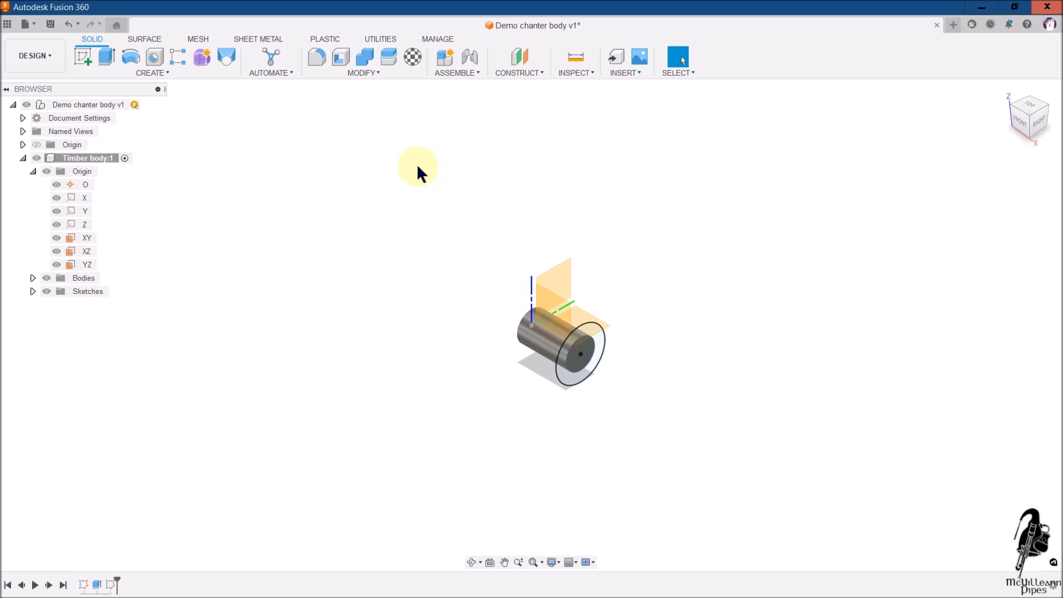
Step: Extrude both the inner disc and outer ring profiles 4 mm outward, joined to the cylinder as a flange
{"action": "left_click", "coordinate": [107, 57]}
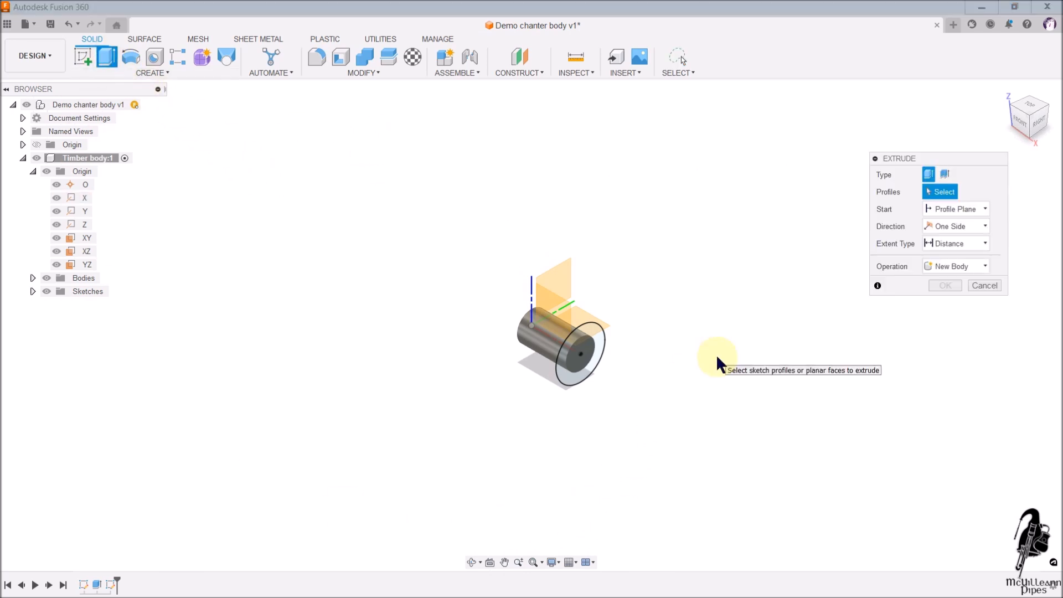
{"action": "scroll", "coordinate": [712, 356], "scroll_direction": "up", "scroll_amount": 5}
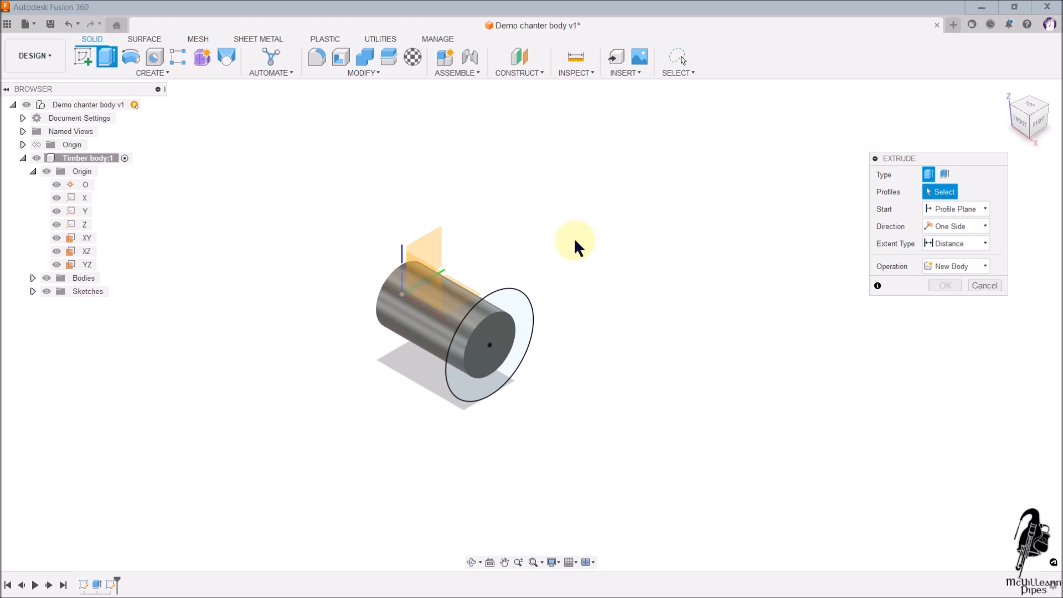
{"action": "left_click", "coordinate": [479, 385]}
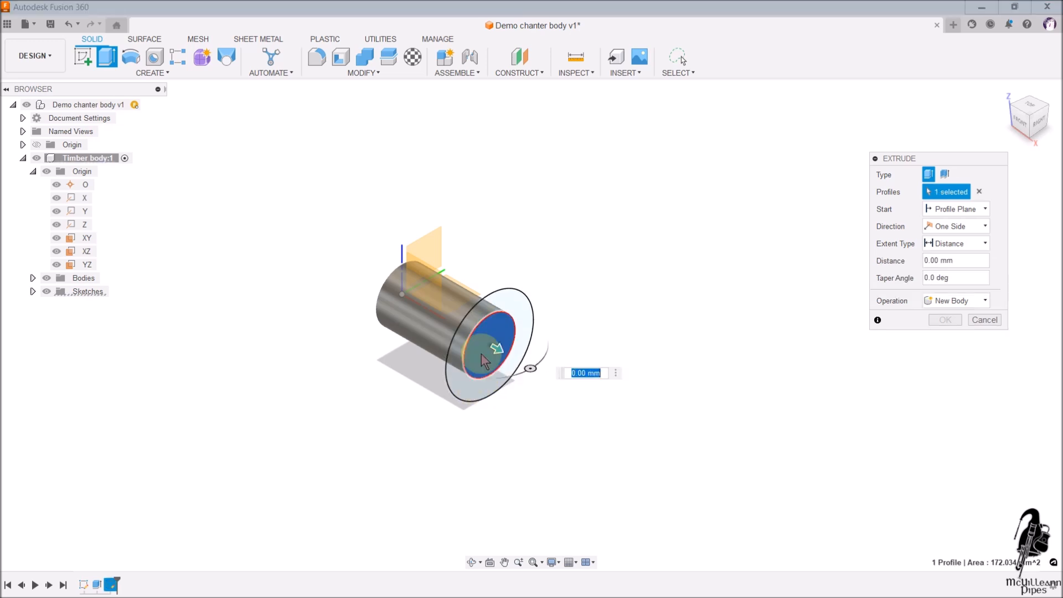
{"action": "left_click", "coordinate": [474, 389]}
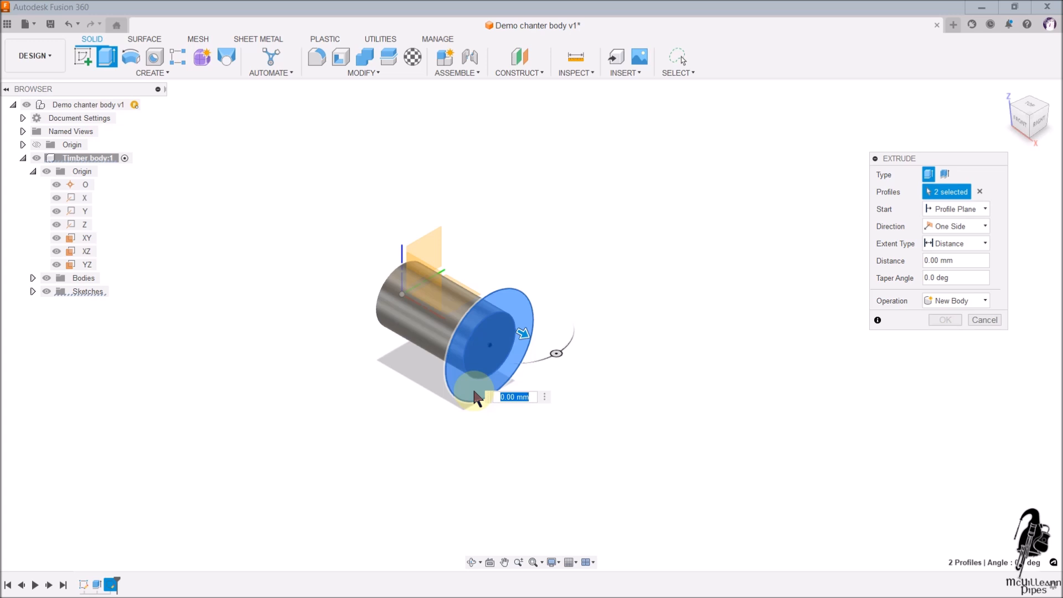
{"action": "left_click_drag", "start_coordinate": [533, 332], "coordinate": [545, 345]}
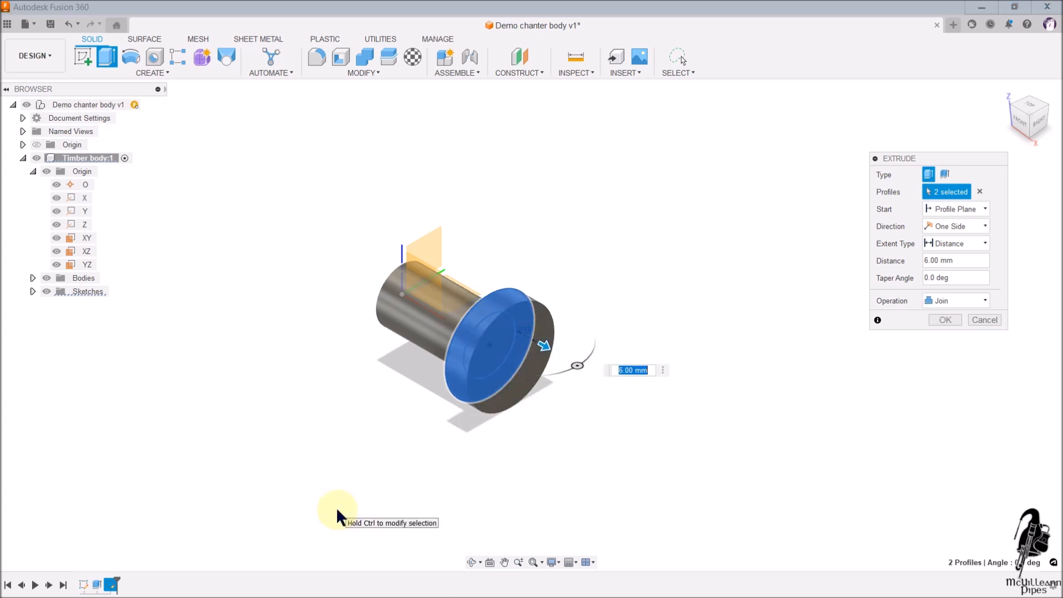
{"action": "type", "text": "4"}
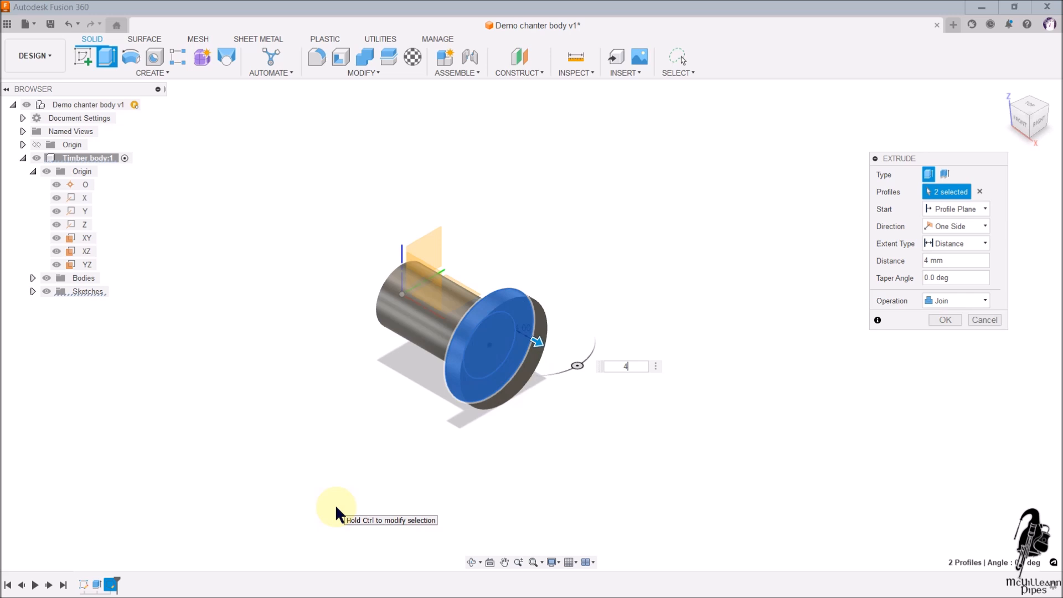
{"action": "key", "text": "Return"}
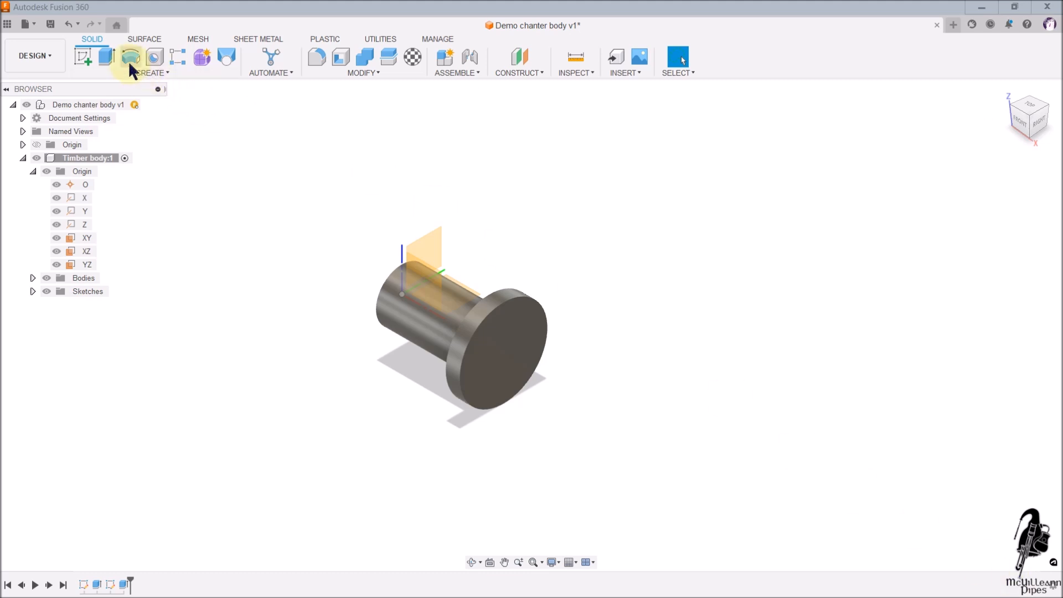
Step: Sketch a 17 mm diameter circle centred on the origin on the flange's outer face, and finish the sketch
{"action": "left_click", "coordinate": [83, 55]}
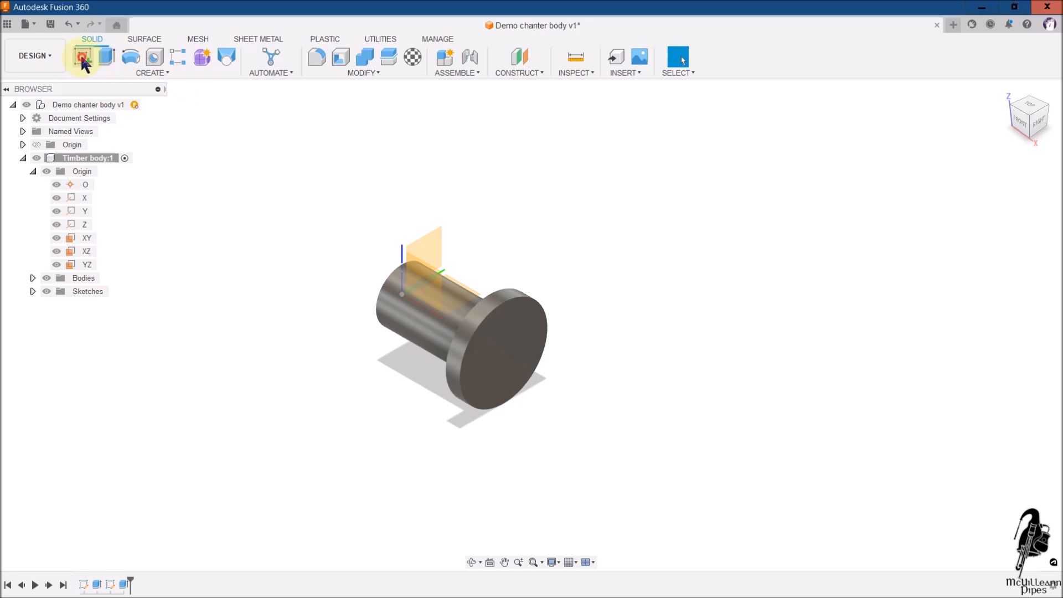
{"action": "left_click", "coordinate": [518, 362]}
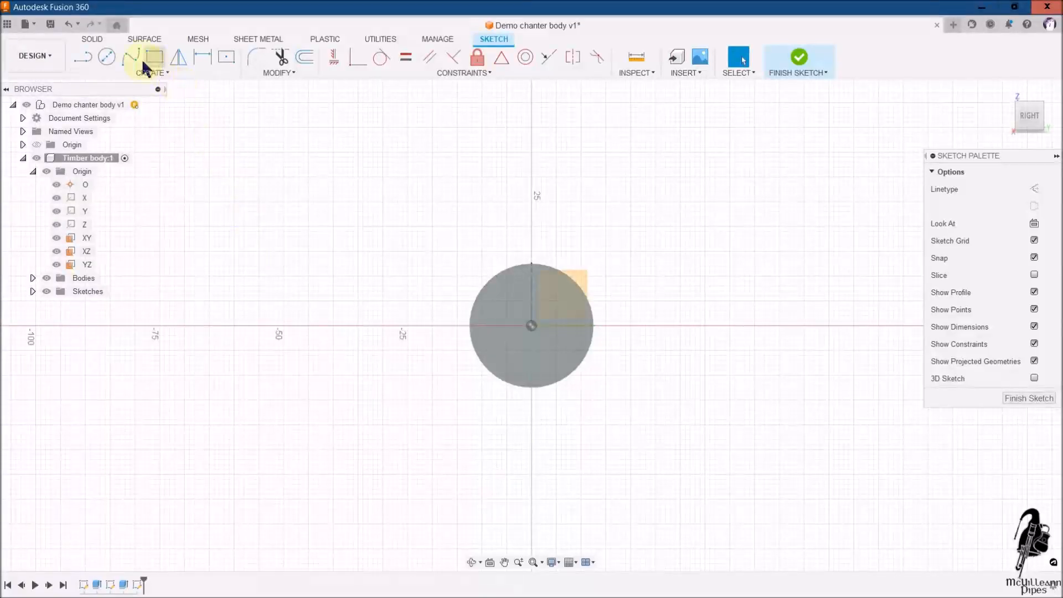
{"action": "left_click", "coordinate": [107, 57]}
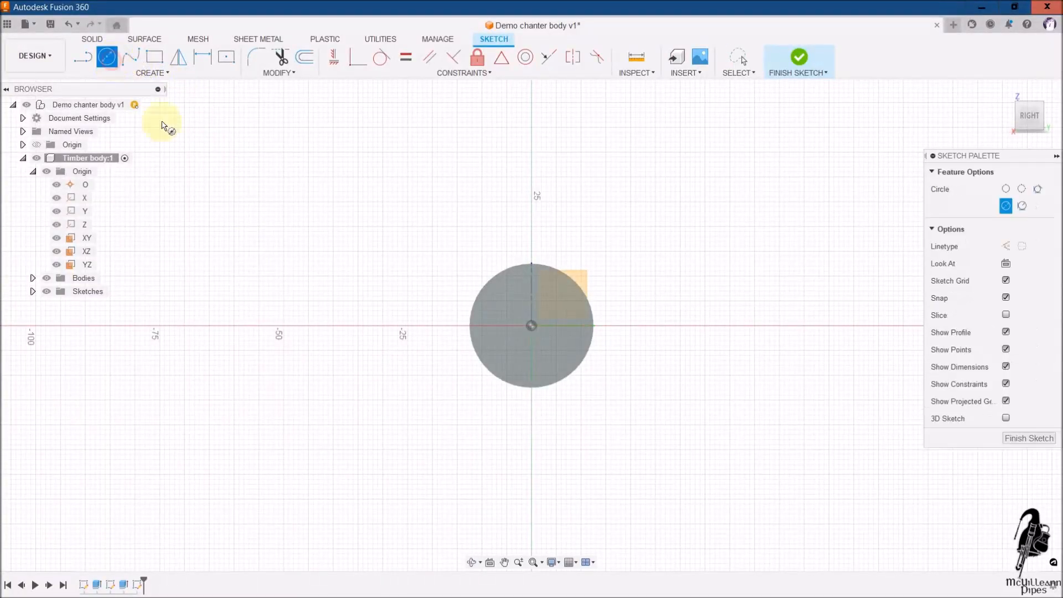
{"action": "left_click", "coordinate": [531, 326]}
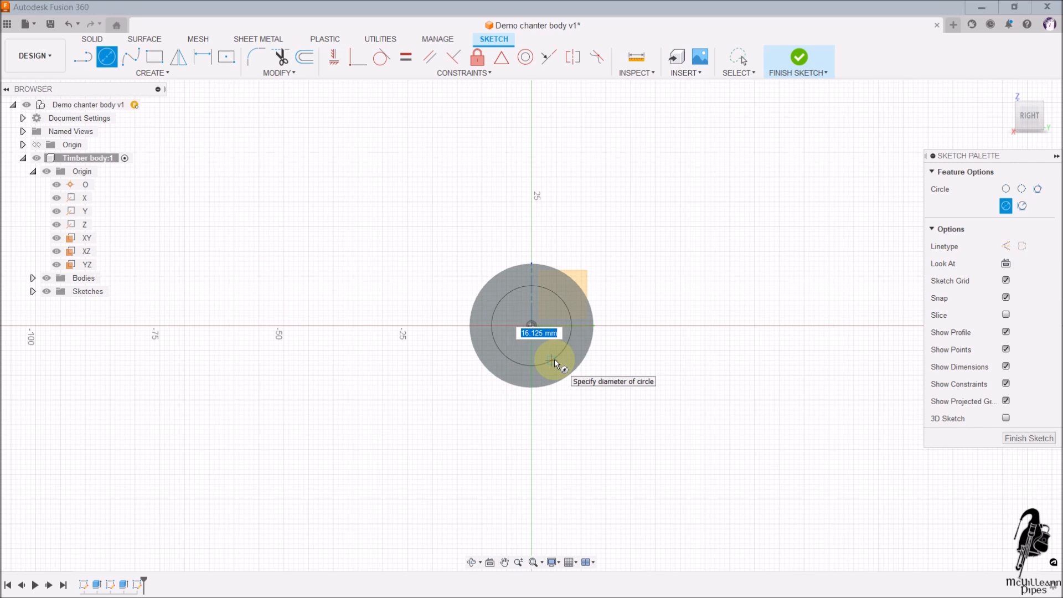
{"action": "type", "text": "17"}
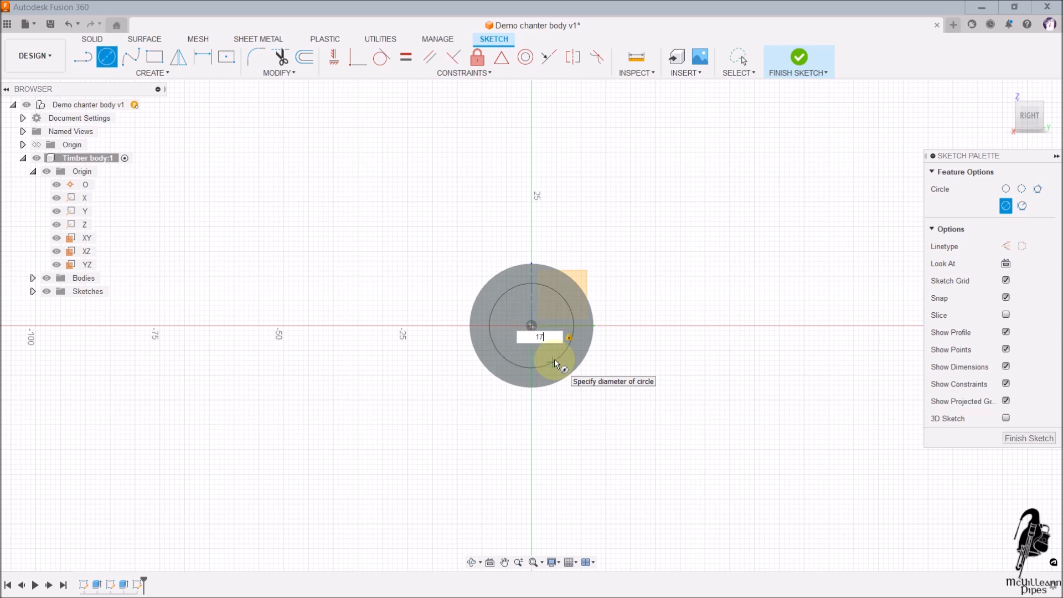
{"action": "key", "text": "Return"}
{"action": "key", "text": "Escape"}
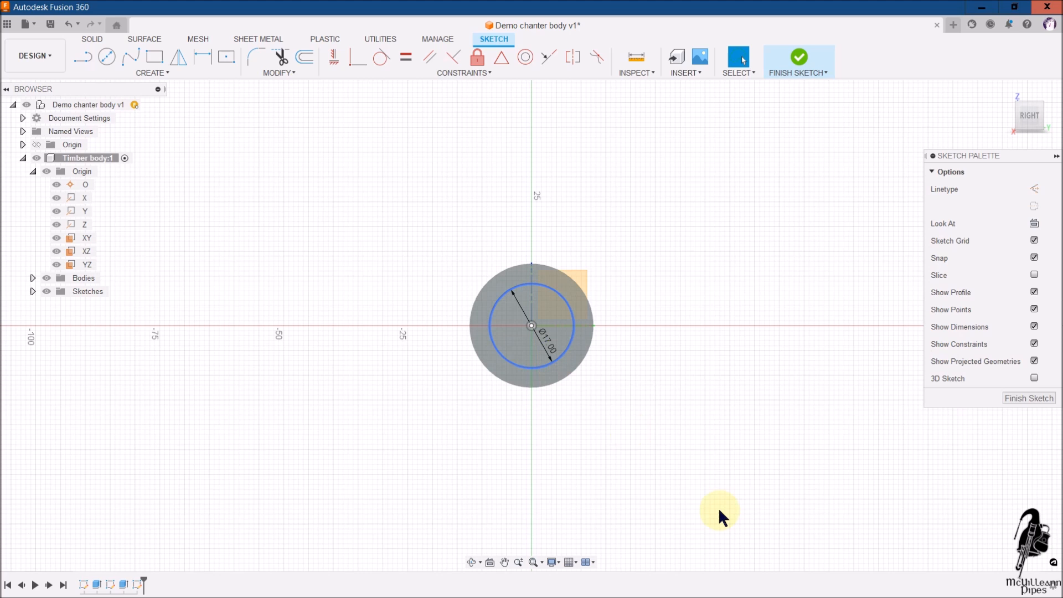
{"action": "left_click", "coordinate": [1027, 398]}
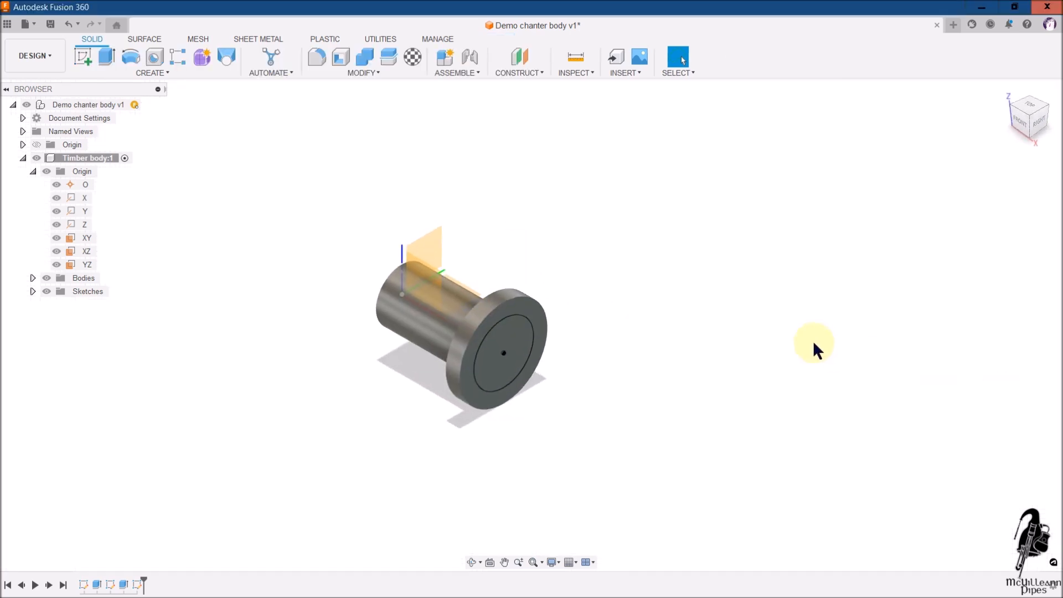
Step: Create a construction plane offset 357.2 mm from the component's YZ origin plane along the chanter axis
{"action": "scroll", "coordinate": [331, 428], "scroll_direction": "down", "scroll_amount": 5}
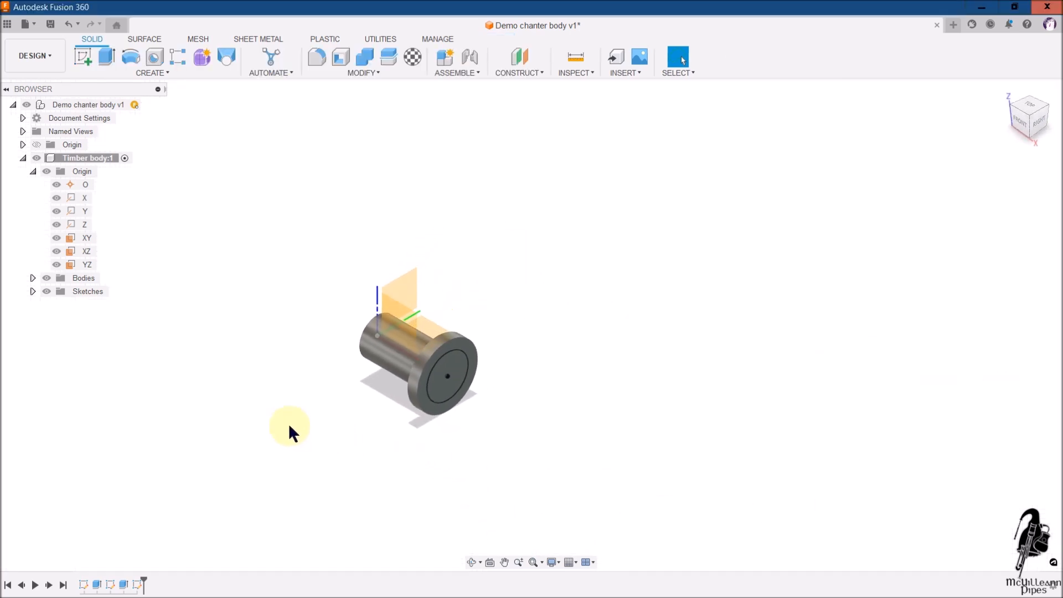
{"action": "scroll", "coordinate": [311, 441], "scroll_direction": "down", "scroll_amount": 2}
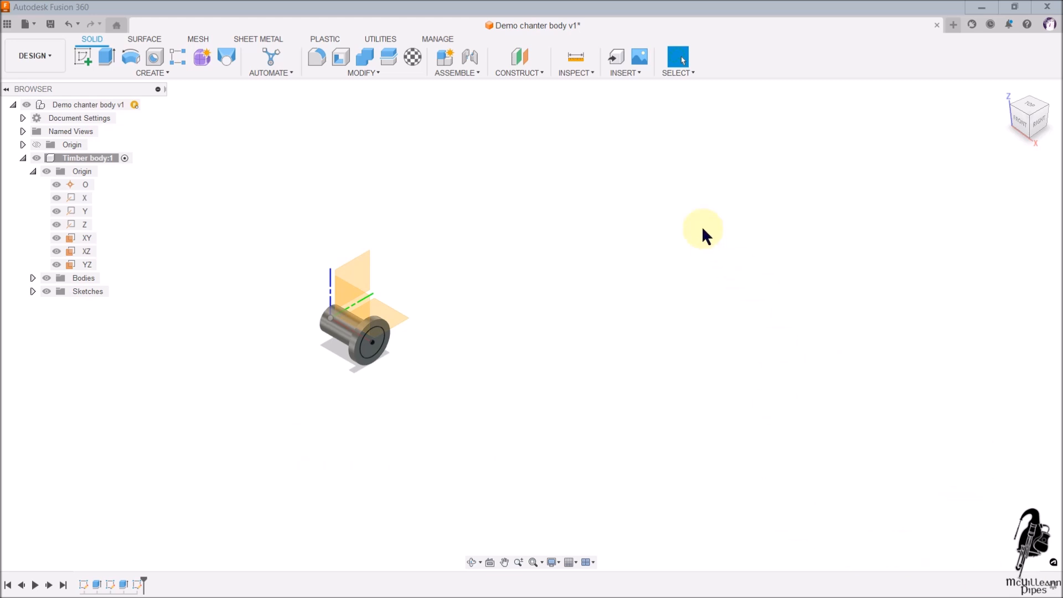
{"action": "left_click", "coordinate": [361, 266]}
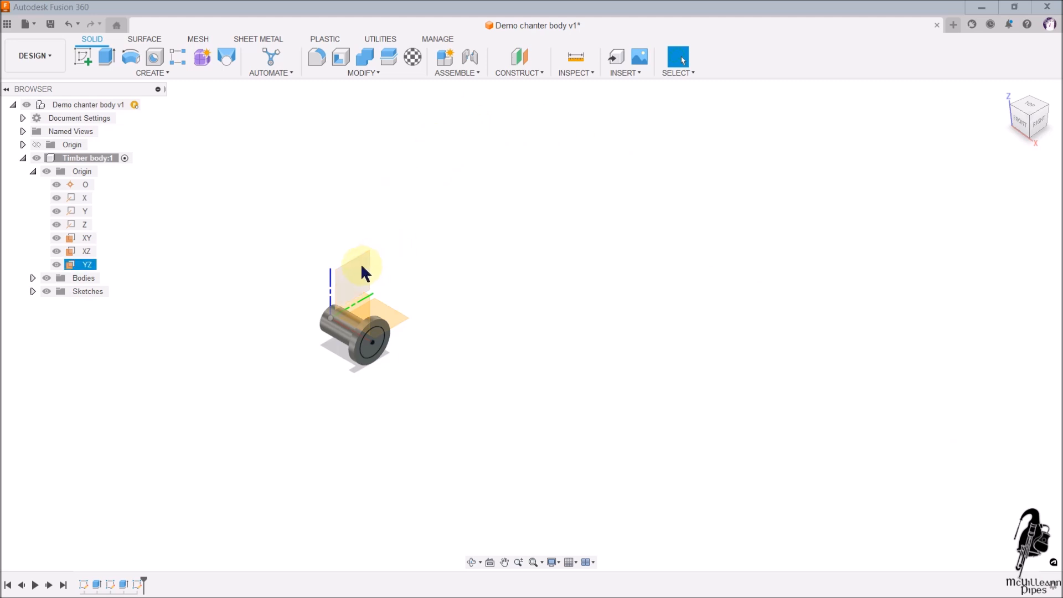
{"action": "left_click", "coordinate": [308, 273]}
{"action": "left_click", "coordinate": [351, 274]}
{"action": "left_click", "coordinate": [87, 264]}
{"action": "left_click", "coordinate": [162, 271]}
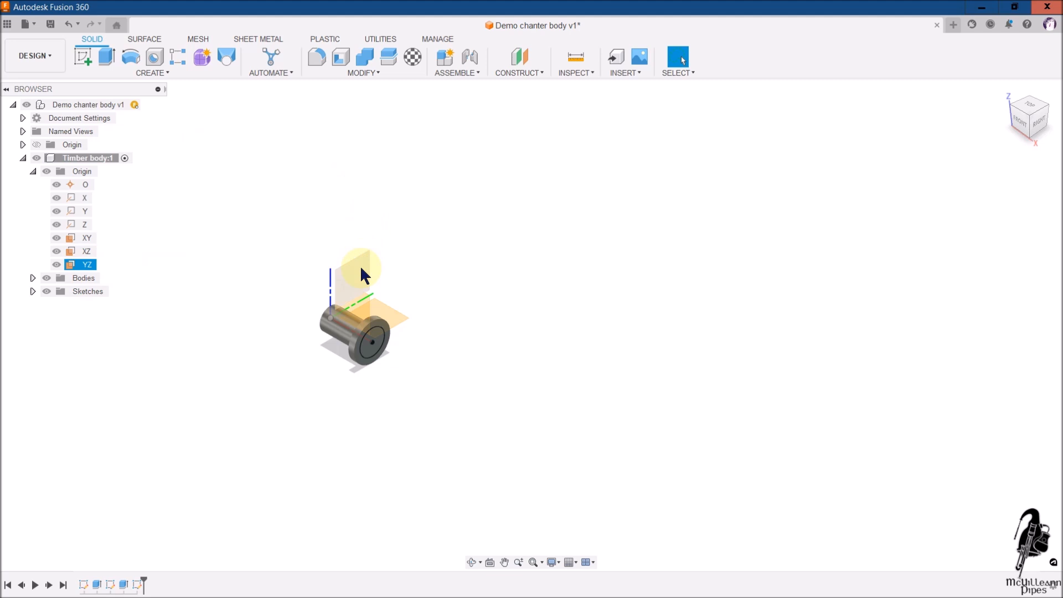
{"action": "left_click", "coordinate": [542, 73]}
{"action": "left_click", "coordinate": [523, 86]}
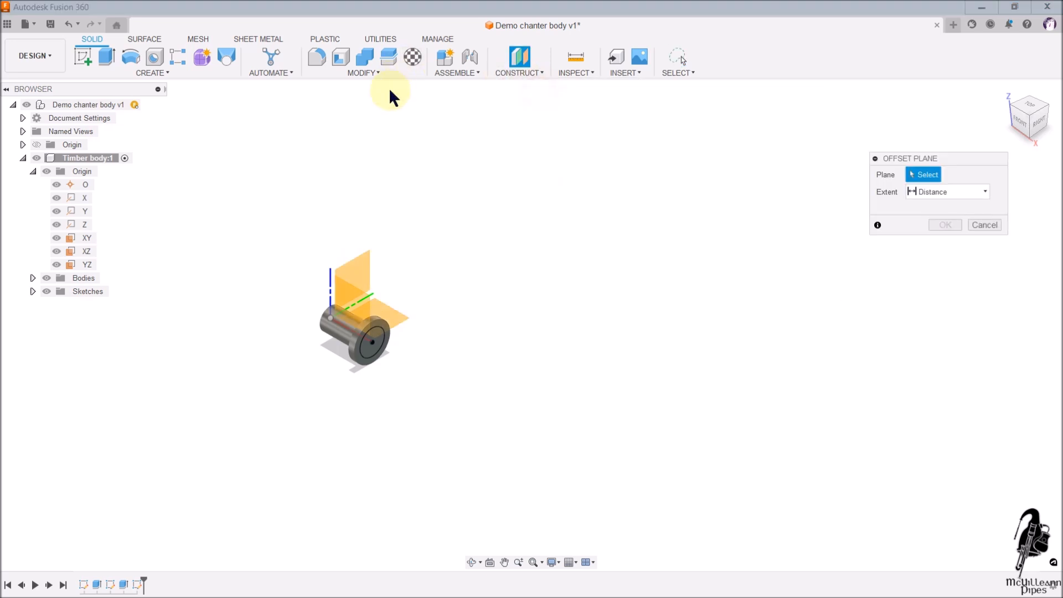
{"action": "left_click", "coordinate": [363, 268]}
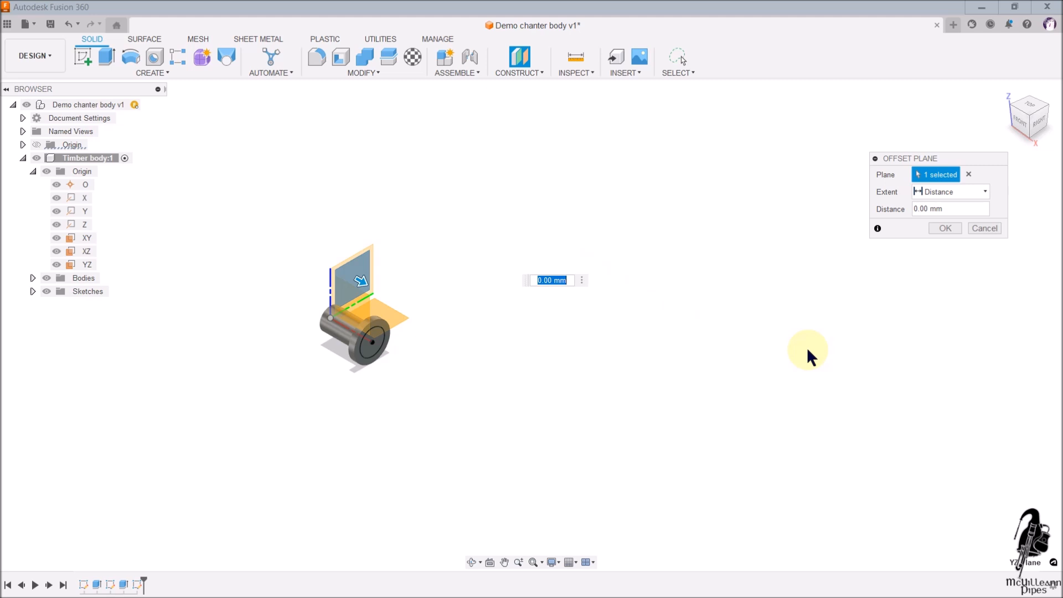
{"action": "type", "text": "35"}
{"action": "type", "text": "7.2"}
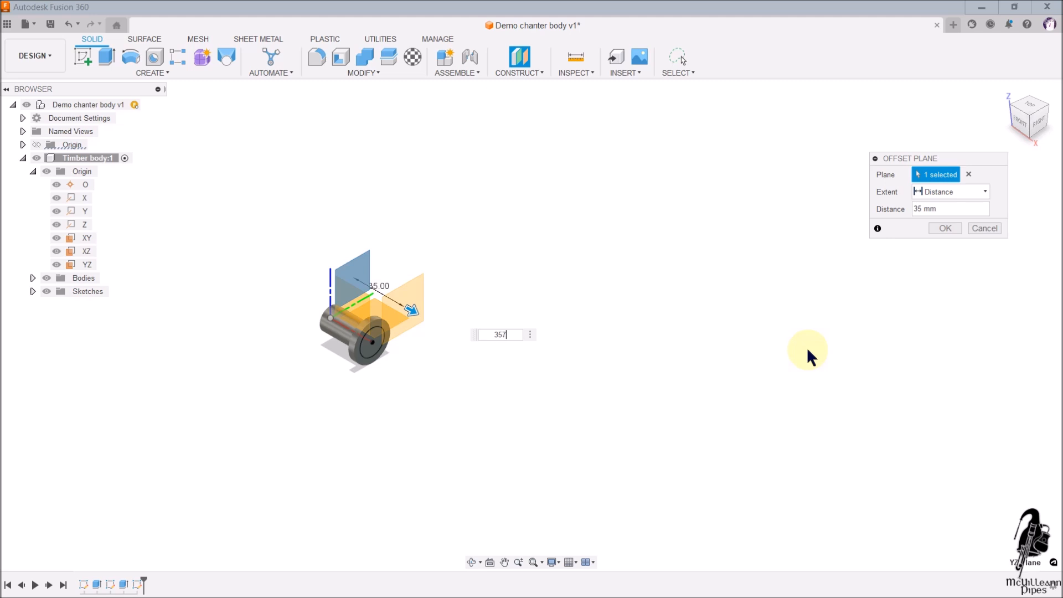
{"action": "key", "text": "Return"}
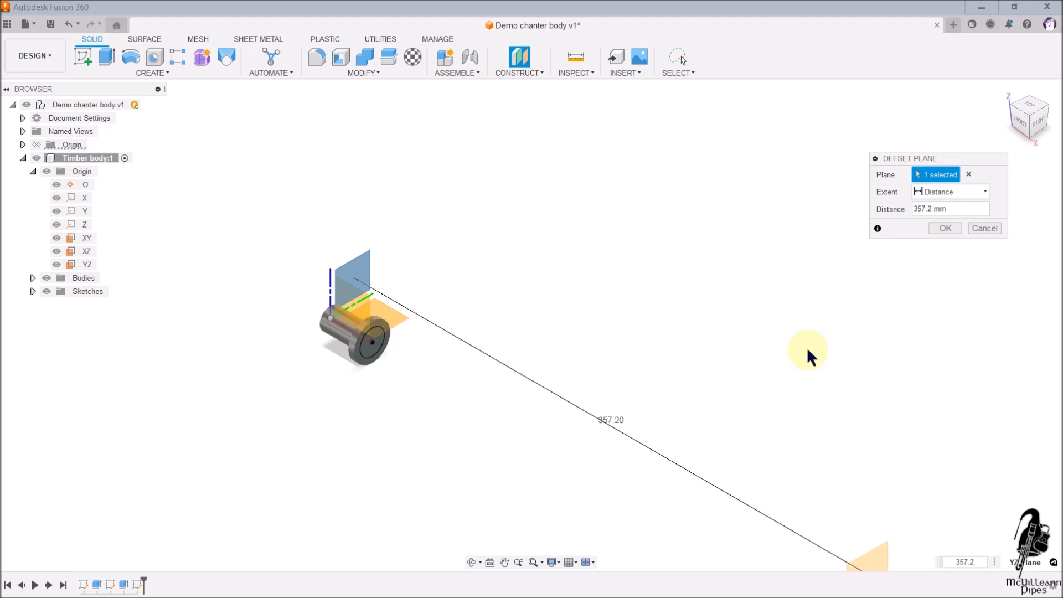
{"action": "key", "text": "Return"}
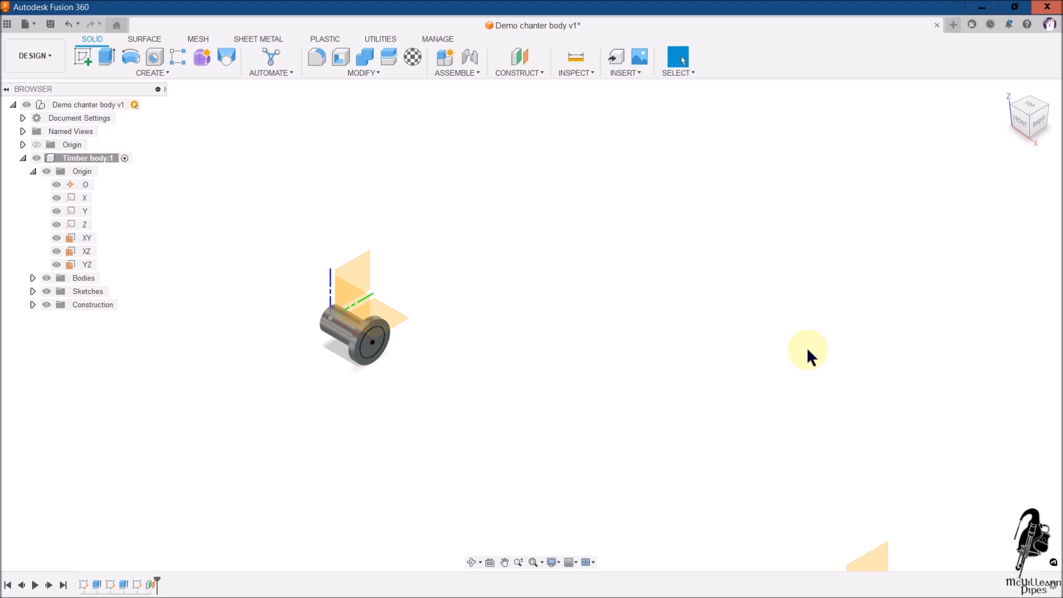
Step: Create a second construction plane offset -45.5 mm from the far offset plane, back towards the flange
{"action": "scroll", "coordinate": [626, 346], "scroll_direction": "down", "scroll_amount": 3}
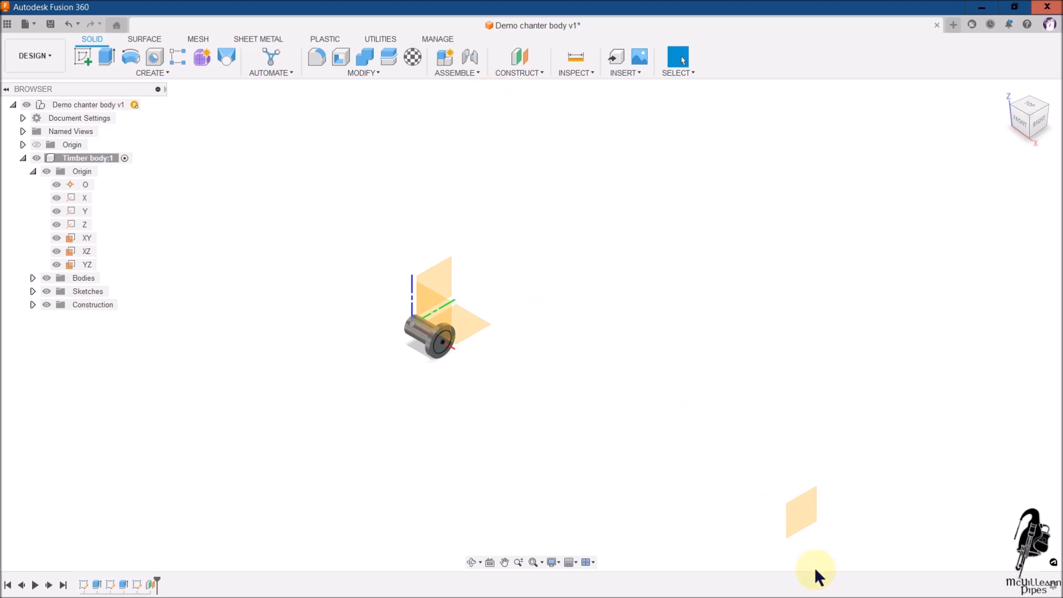
{"action": "left_click", "coordinate": [802, 517]}
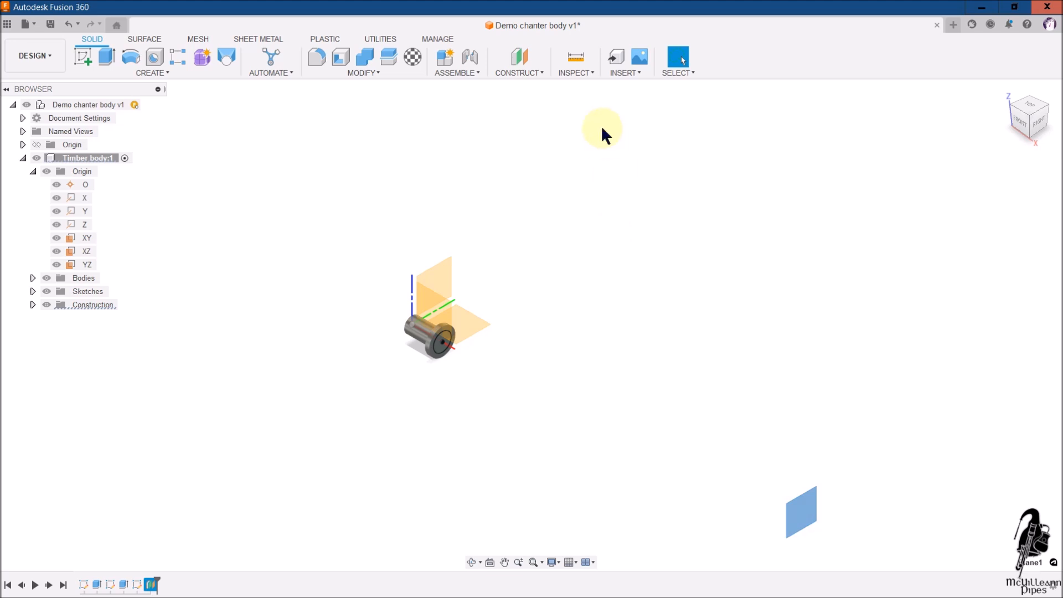
{"action": "left_click", "coordinate": [540, 69]}
{"action": "left_click", "coordinate": [537, 83]}
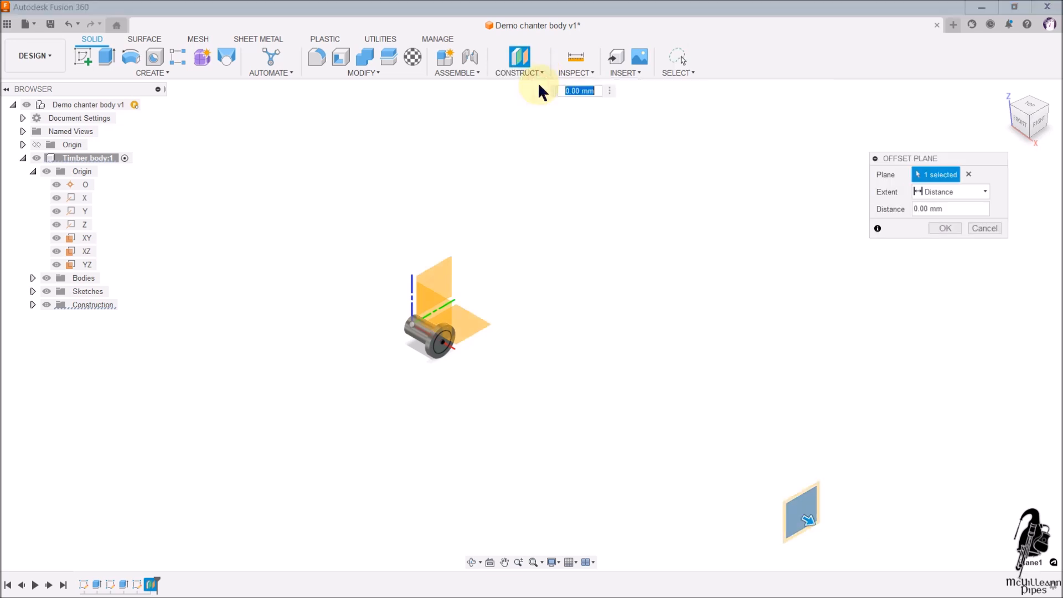
{"action": "left_click_drag", "start_coordinate": [808, 523], "coordinate": [750, 490]}
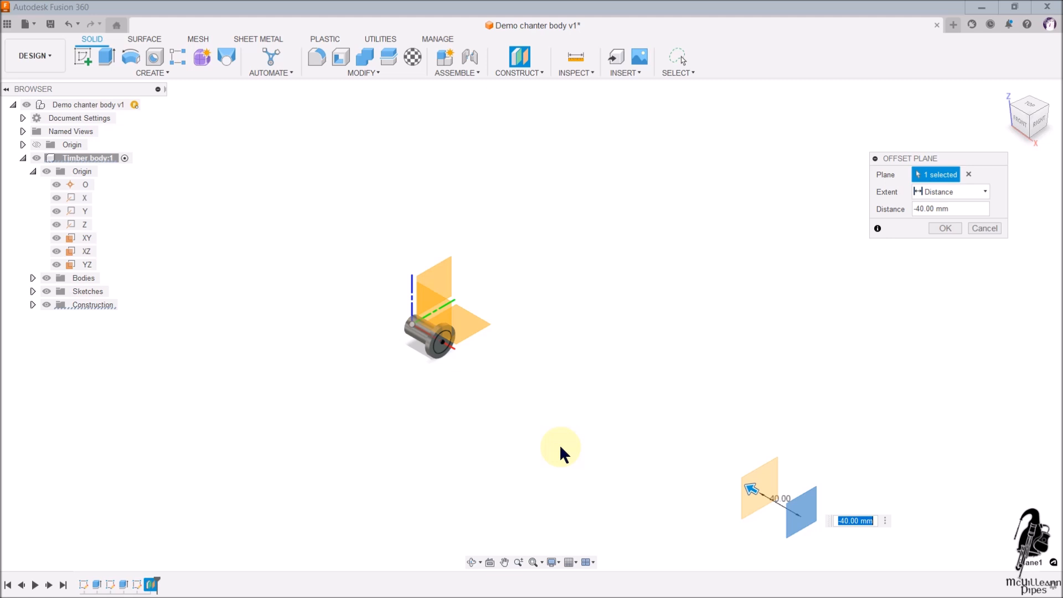
{"action": "type", "text": "45.5"}
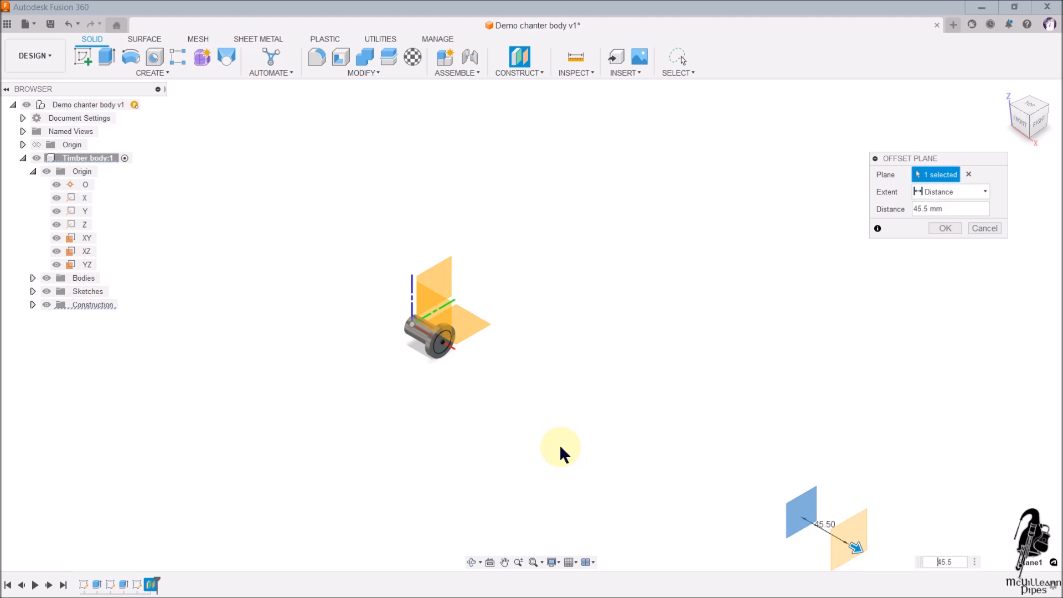
{"action": "type", "text": "-"}
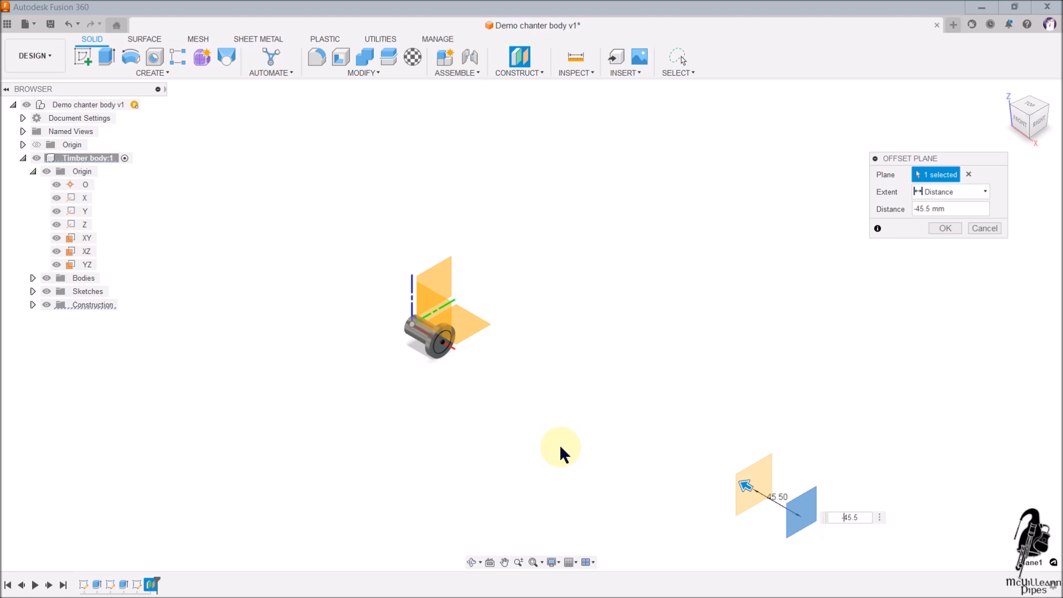
{"action": "key", "text": "Return"}
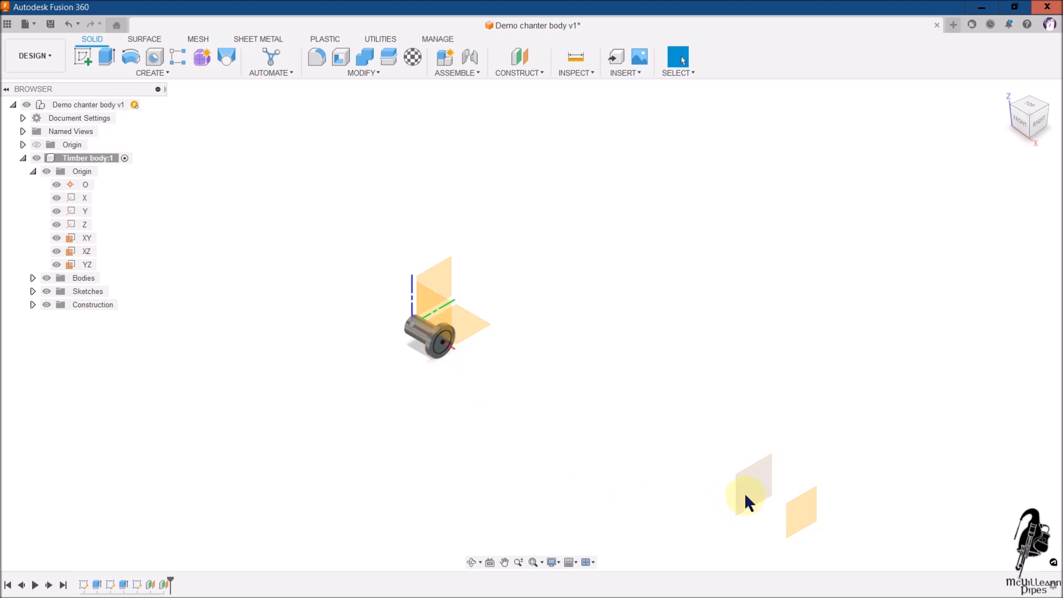
Step: Sketch a 20.4 mm diameter circle centred on the origin on the offset plane nearer the flange, and finish the sketch
{"action": "left_click", "coordinate": [759, 481]}
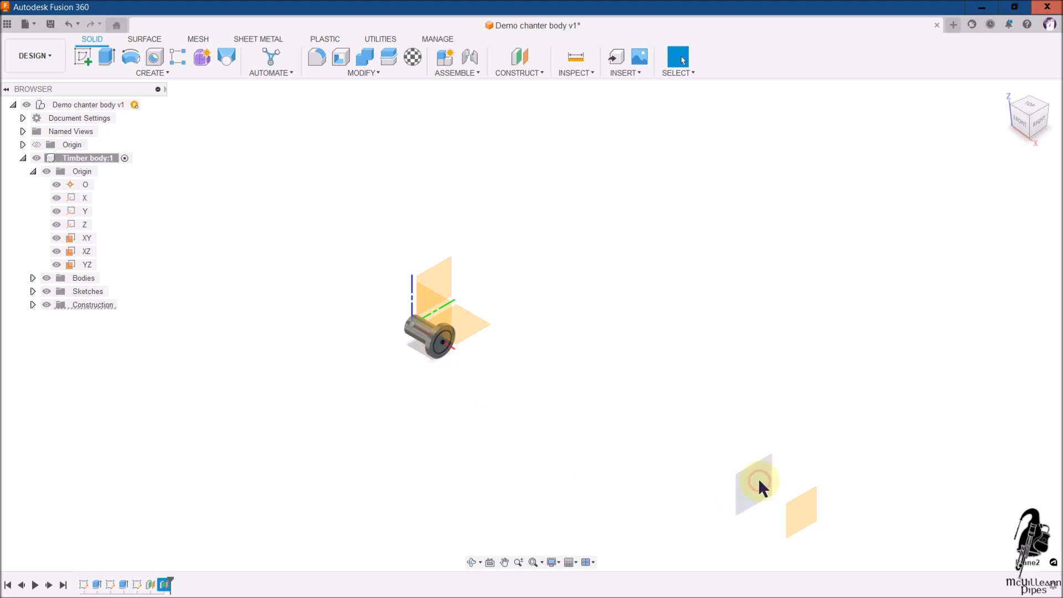
{"action": "left_click", "coordinate": [84, 57]}
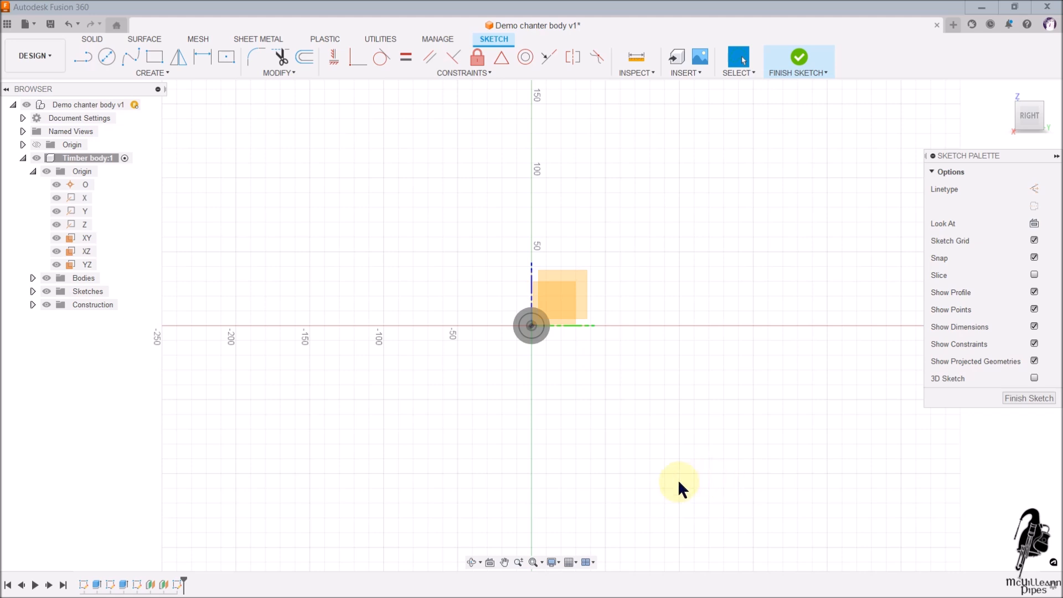
{"action": "left_click", "coordinate": [107, 56]}
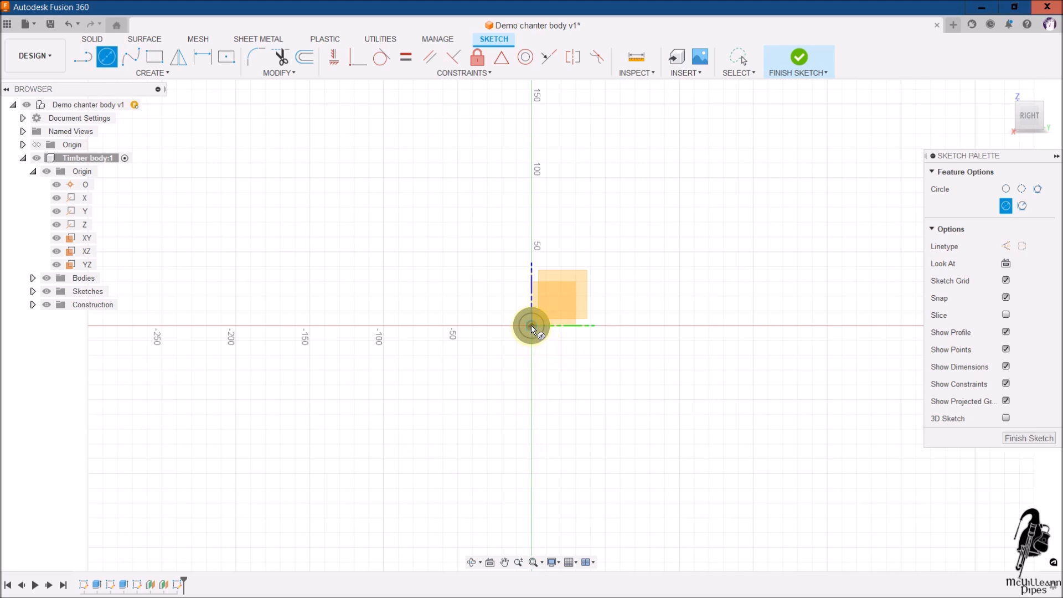
{"action": "scroll", "coordinate": [531, 325], "scroll_direction": "up", "scroll_amount": 4}
{"action": "scroll", "coordinate": [528, 328], "scroll_direction": "up", "scroll_amount": 1}
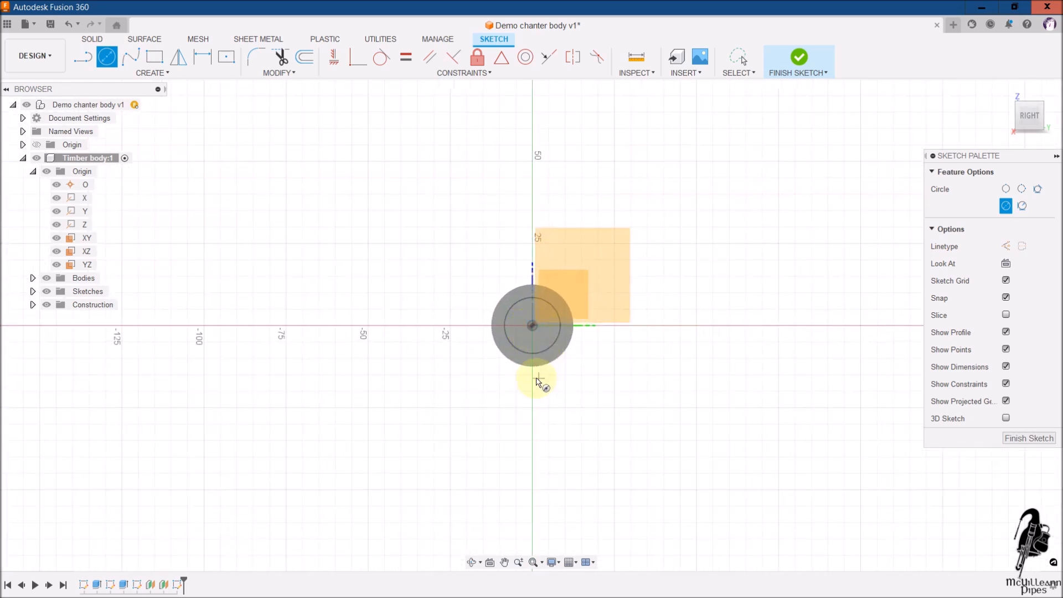
{"action": "left_click", "coordinate": [531, 324]}
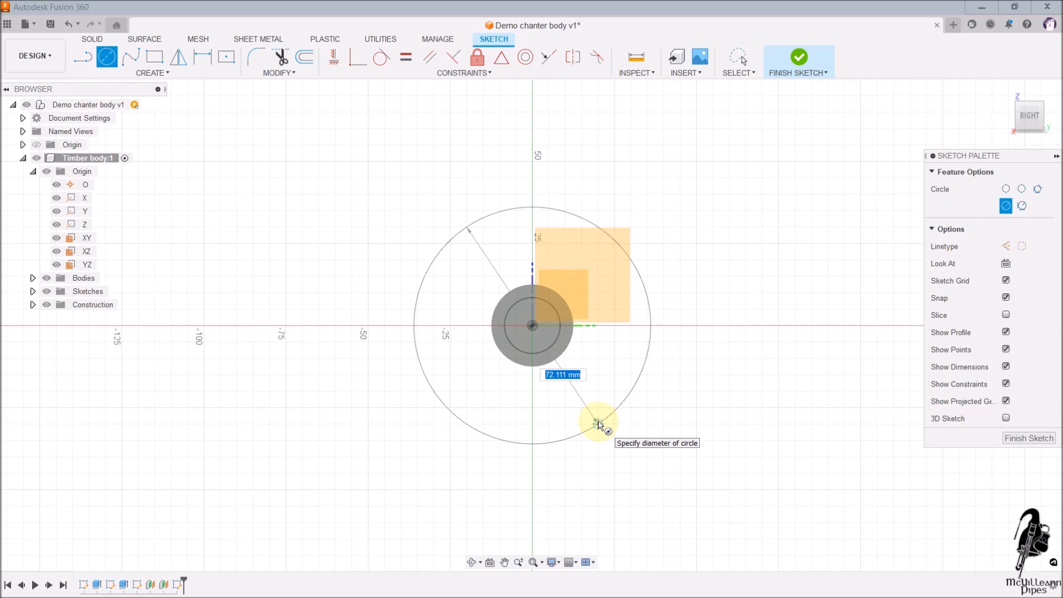
{"action": "type", "text": "20.4"}
{"action": "key", "text": "Return"}
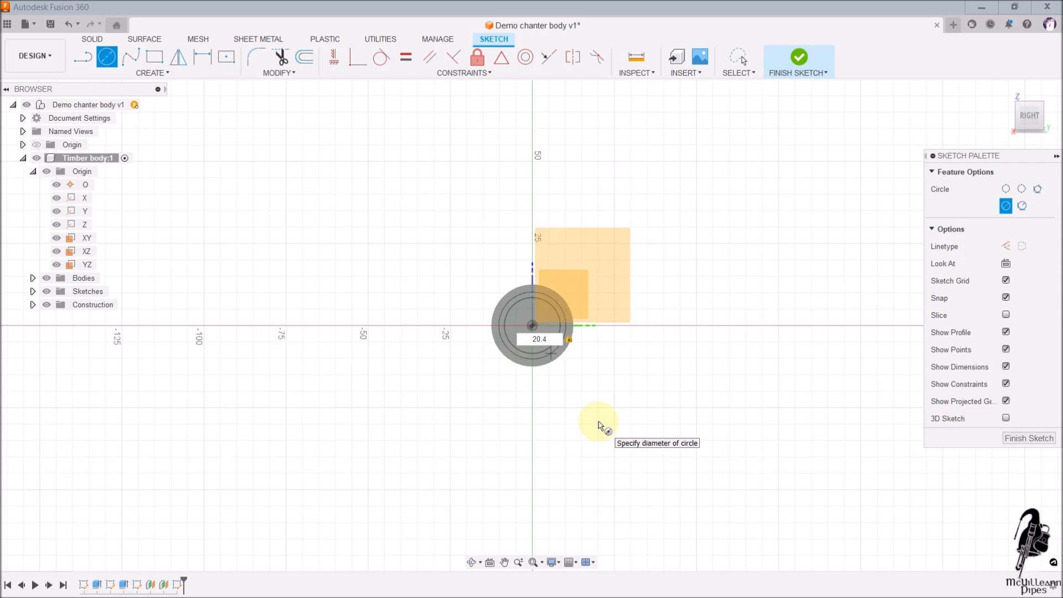
{"action": "key", "text": "Return"}
{"action": "key", "text": "Escape"}
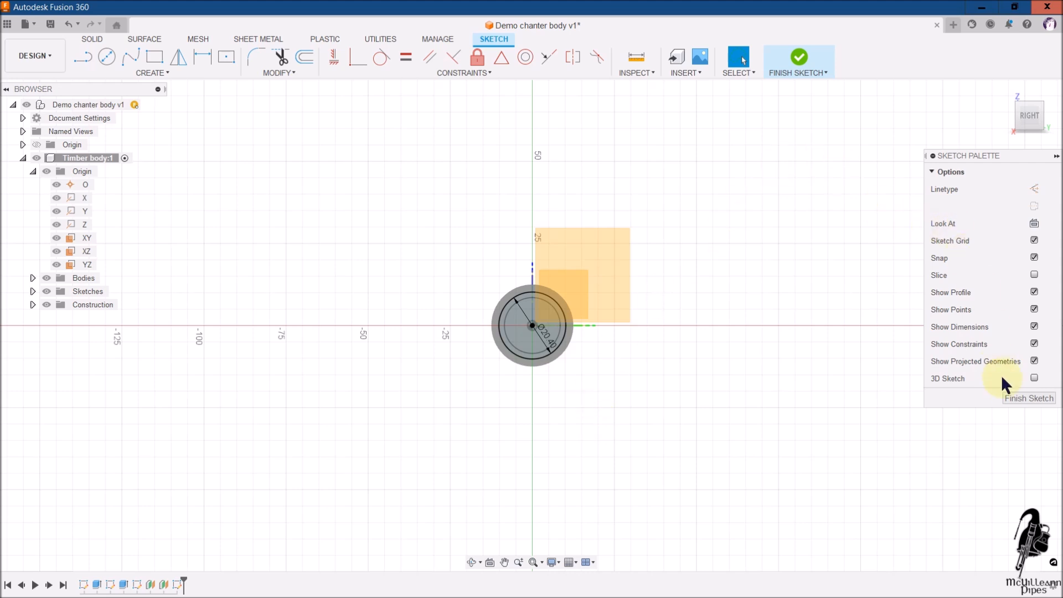
{"action": "left_click", "coordinate": [1023, 397]}
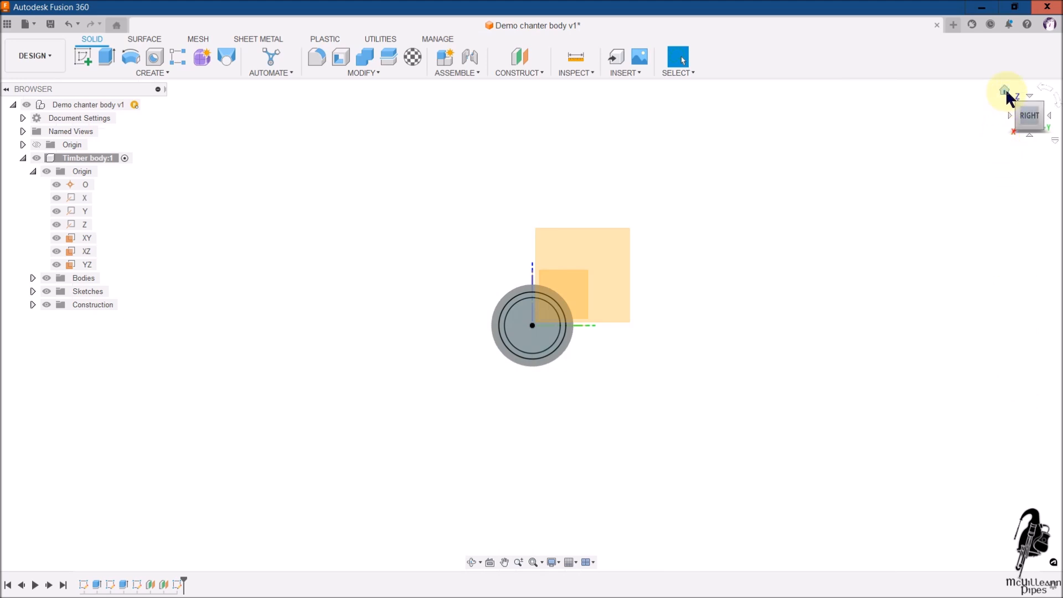
Step: List the component's sketches, hide the flange-face circle and offset-plane circle sketches, and show both again
{"action": "left_click", "coordinate": [1004, 90]}
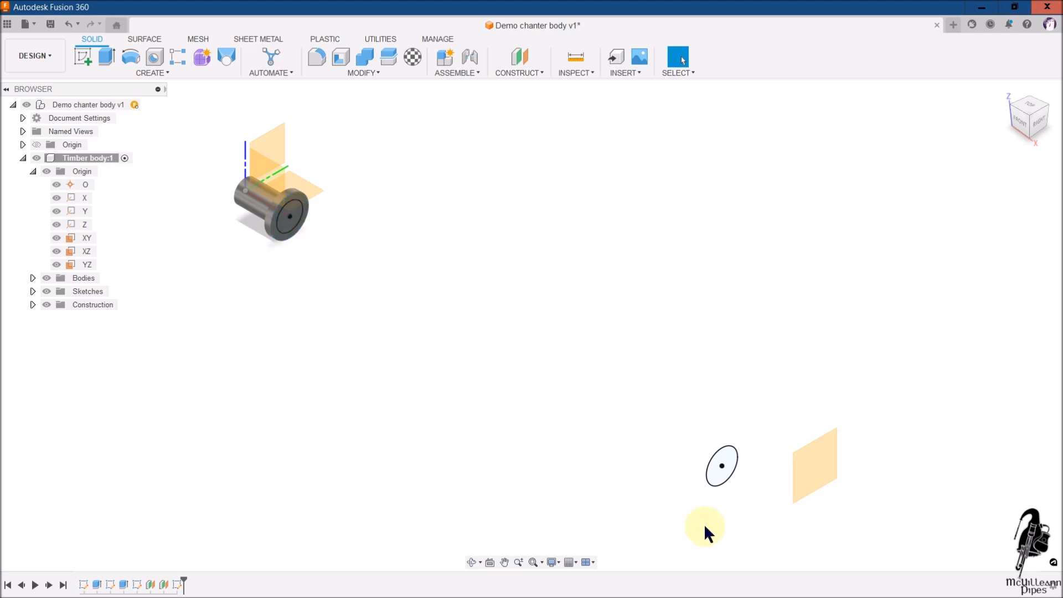
{"action": "left_click", "coordinate": [722, 476]}
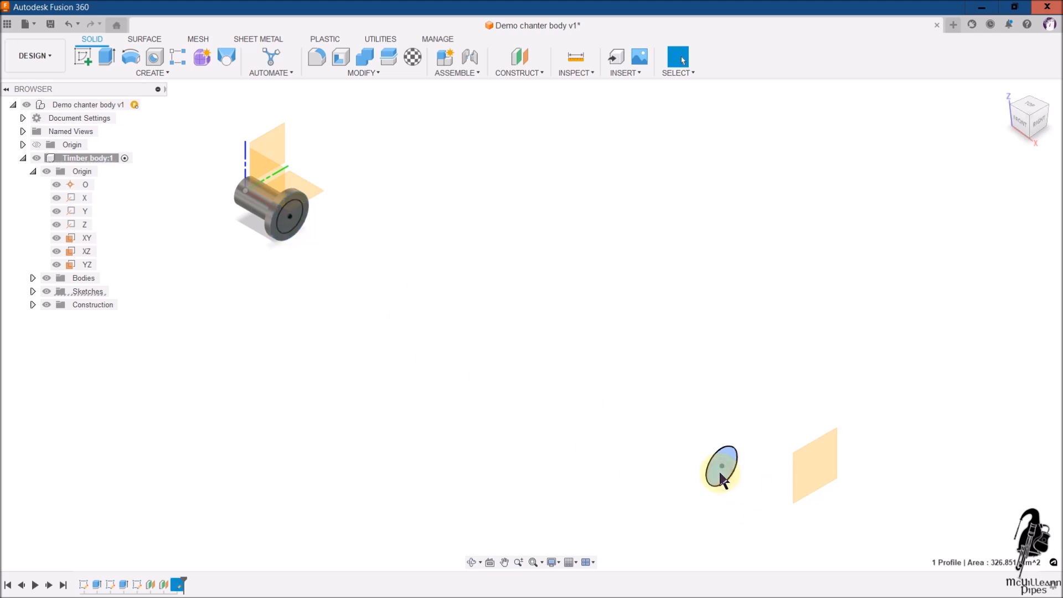
{"action": "left_click", "coordinate": [462, 453]}
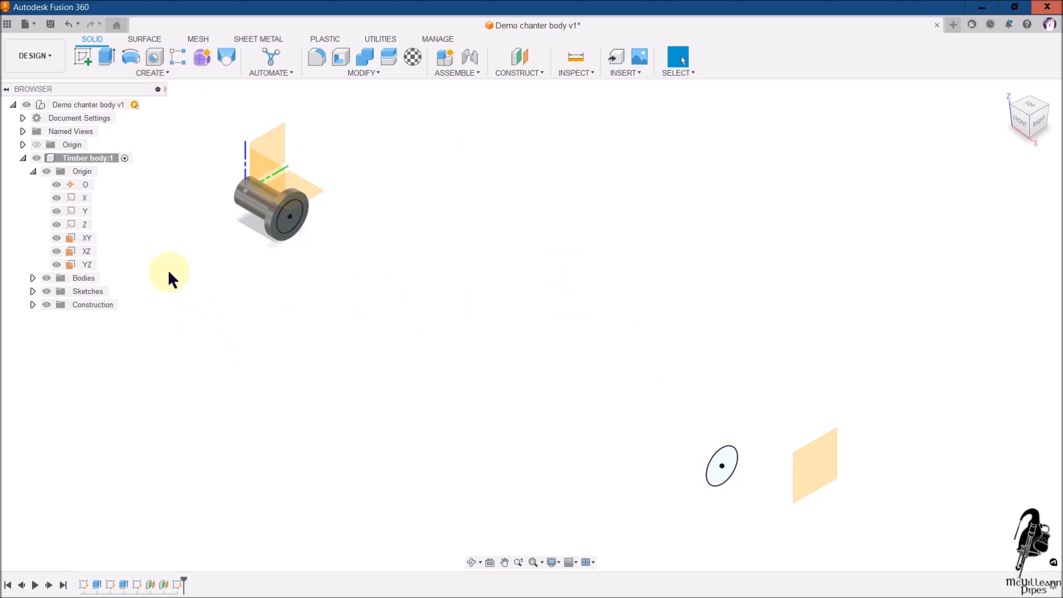
{"action": "left_click", "coordinate": [33, 291]}
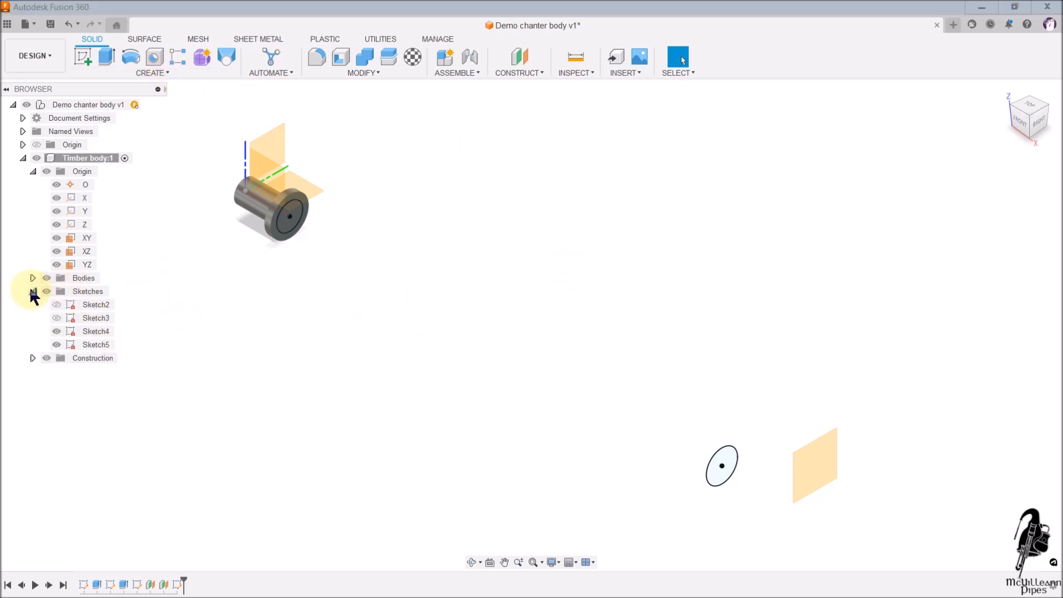
{"action": "left_click", "coordinate": [57, 331]}
{"action": "left_click", "coordinate": [57, 344]}
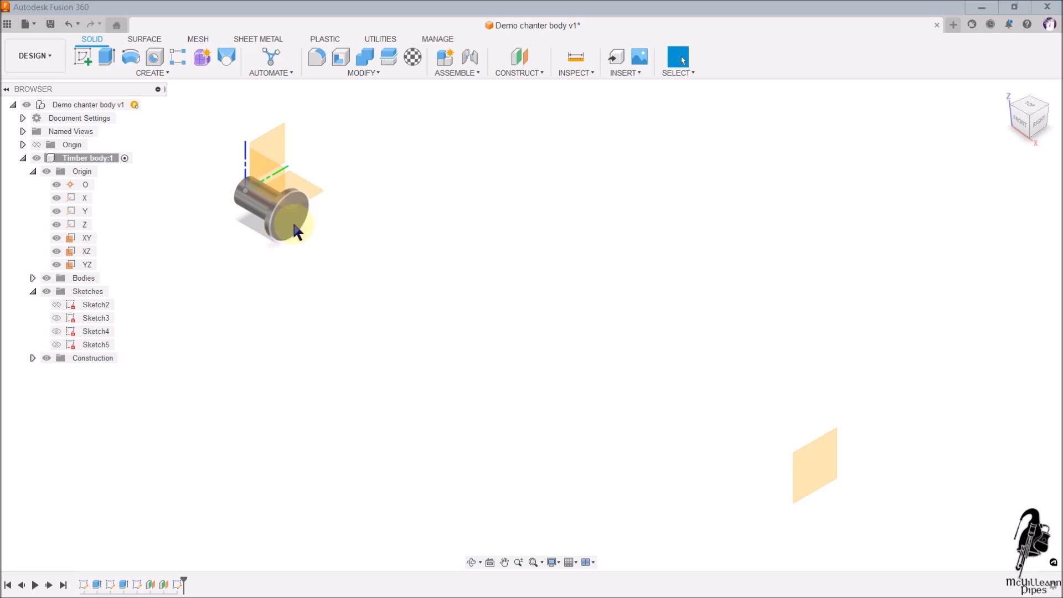
{"action": "left_click", "coordinate": [58, 344]}
{"action": "left_click", "coordinate": [58, 332]}
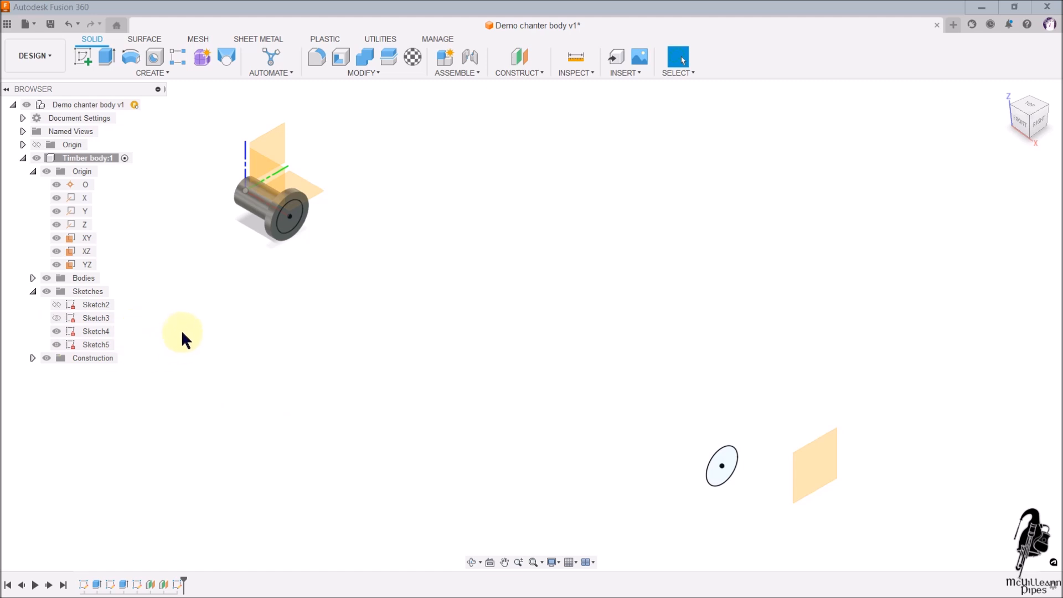
Step: Loft the circle on the flange face to the circle on the nearer offset plane, using Join as the operation
{"action": "left_click", "coordinate": [158, 73]}
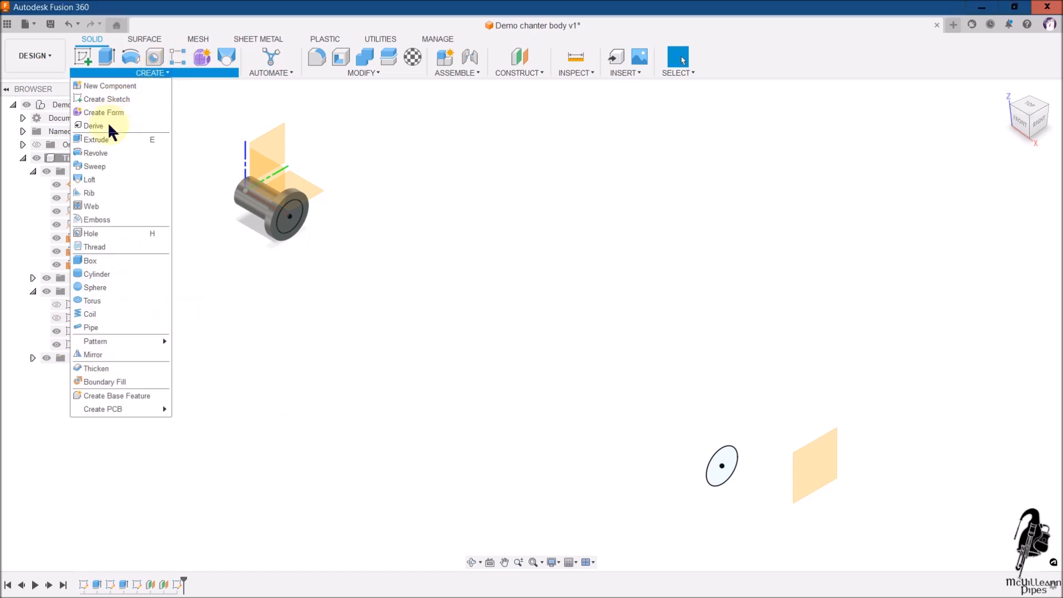
{"action": "left_click", "coordinate": [95, 179]}
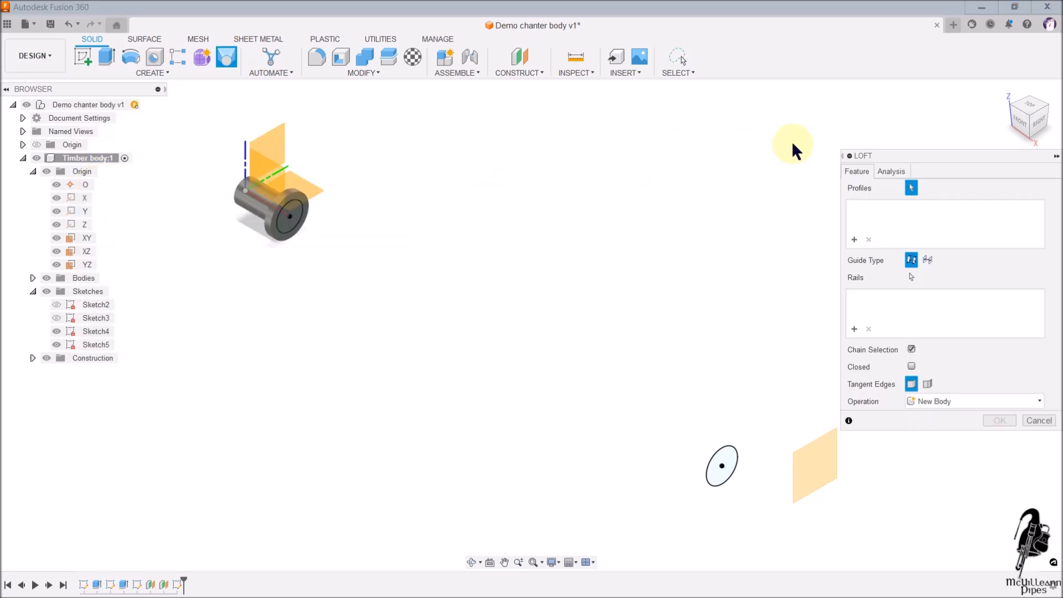
{"action": "left_click_drag", "start_coordinate": [891, 159], "coordinate": [631, 102]}
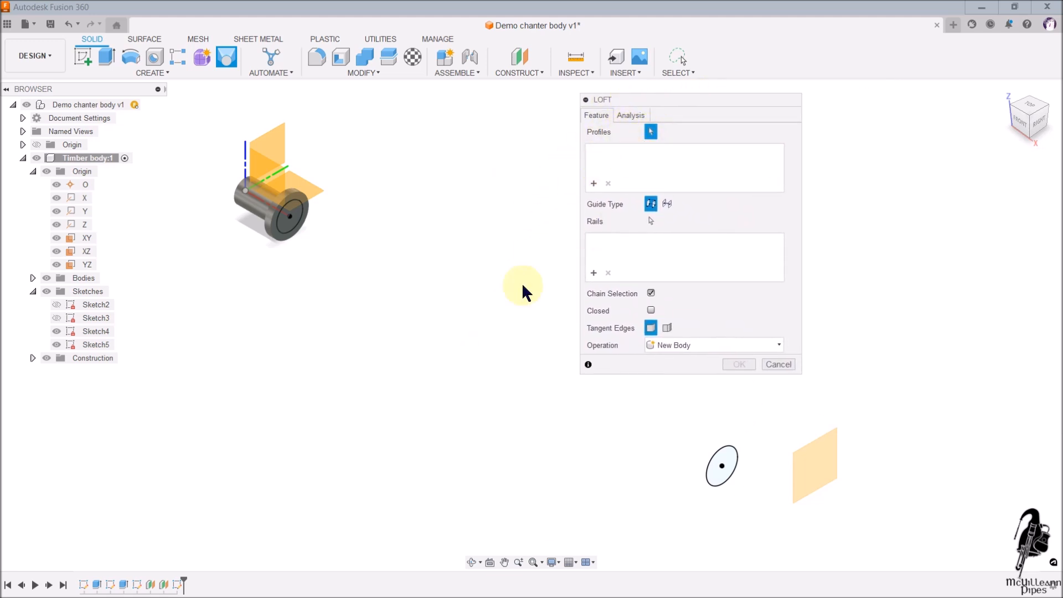
{"action": "left_click", "coordinate": [292, 232]}
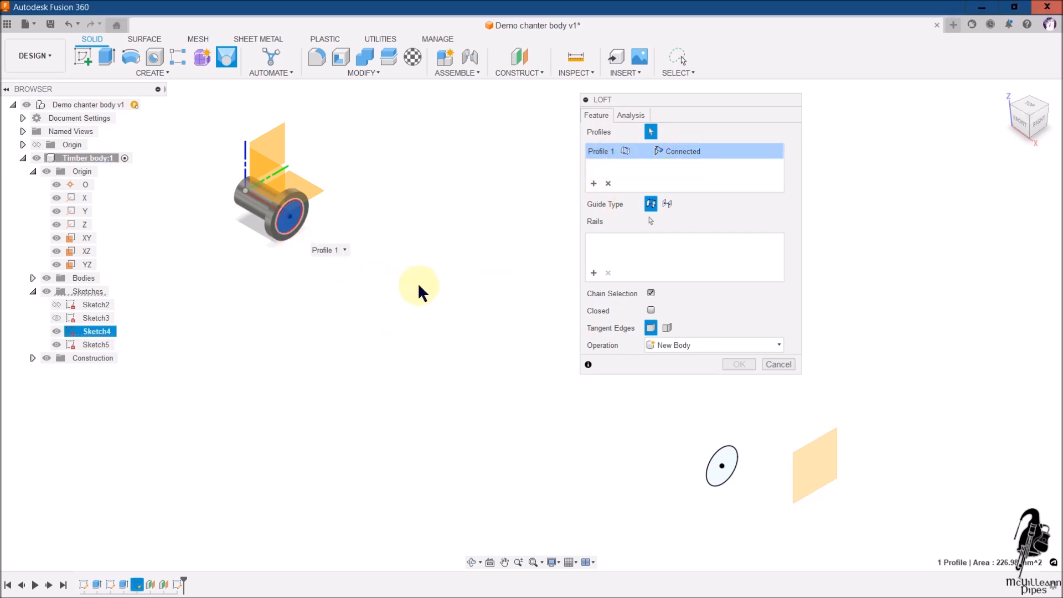
{"action": "left_click", "coordinate": [716, 476]}
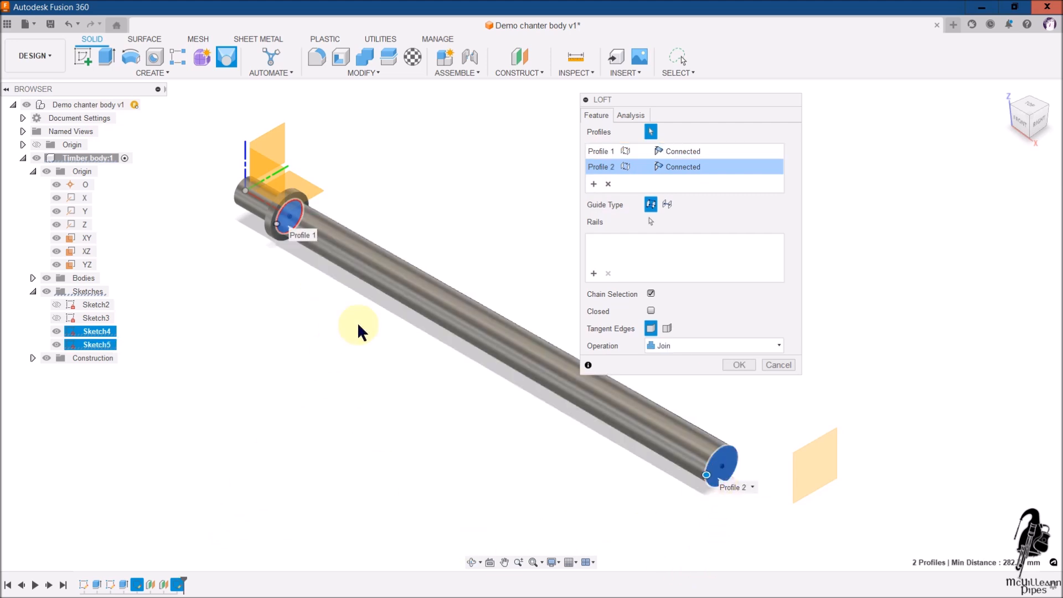
{"action": "left_click", "coordinate": [685, 344]}
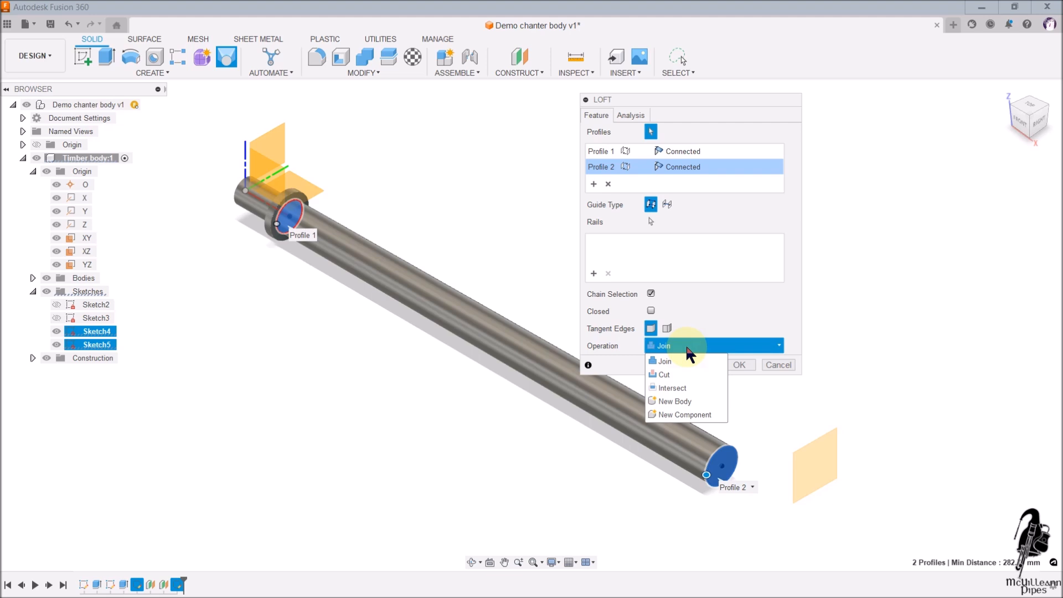
{"action": "left_click", "coordinate": [686, 348]}
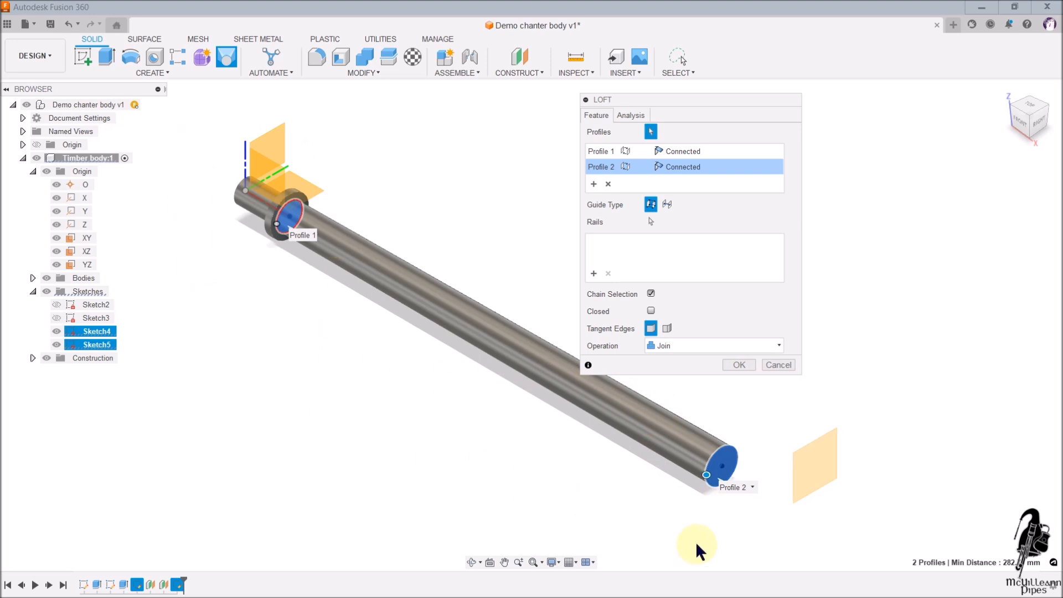
{"action": "left_click", "coordinate": [739, 365]}
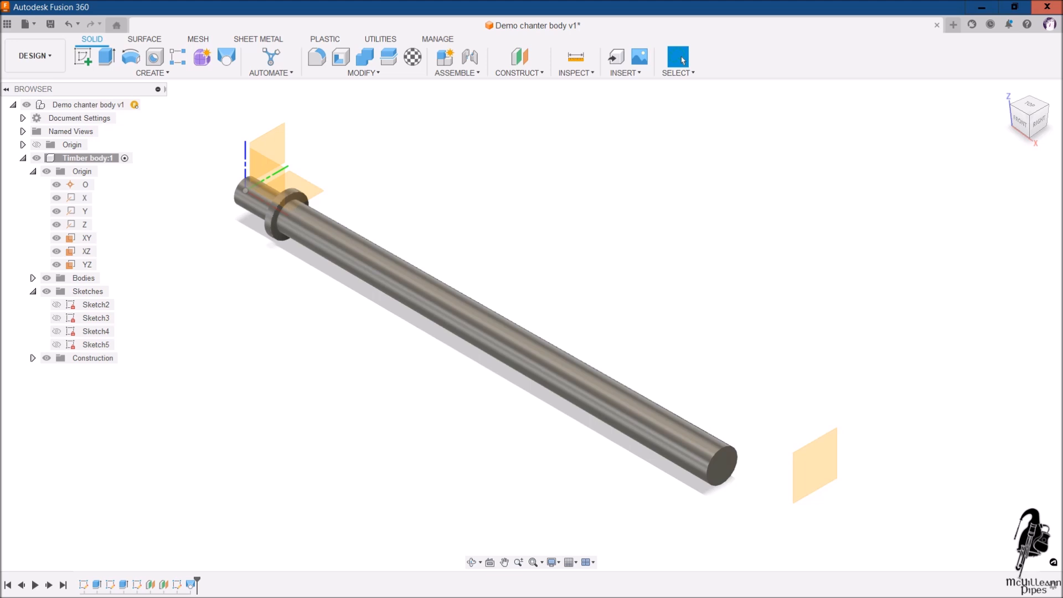
Step: Sketch a 15.5 mm diameter circle centred on the origin on the far offset plane, and finish the sketch
{"action": "left_click", "coordinate": [816, 462]}
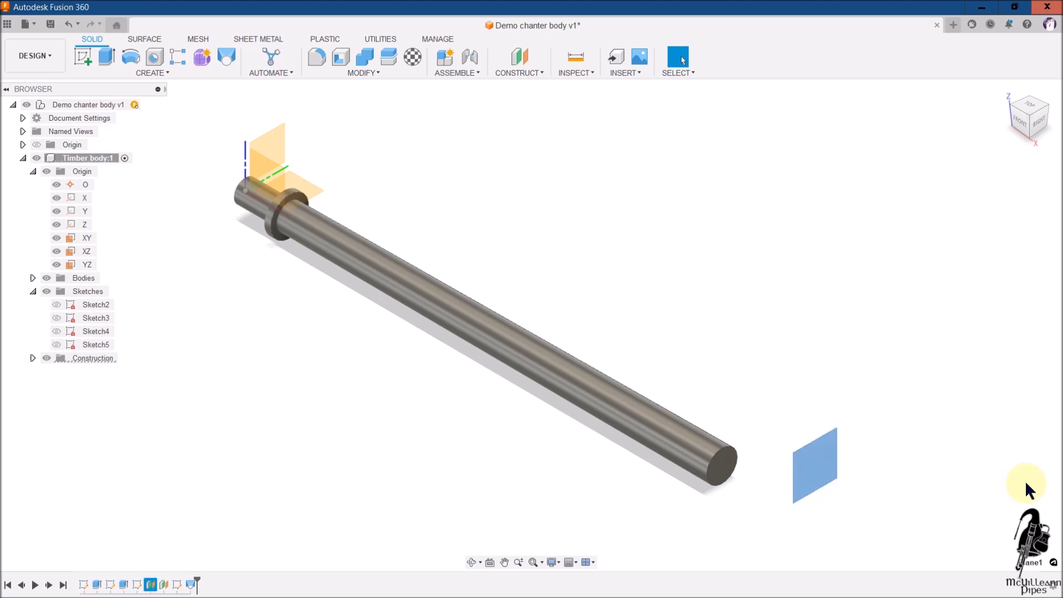
{"action": "left_click", "coordinate": [82, 55]}
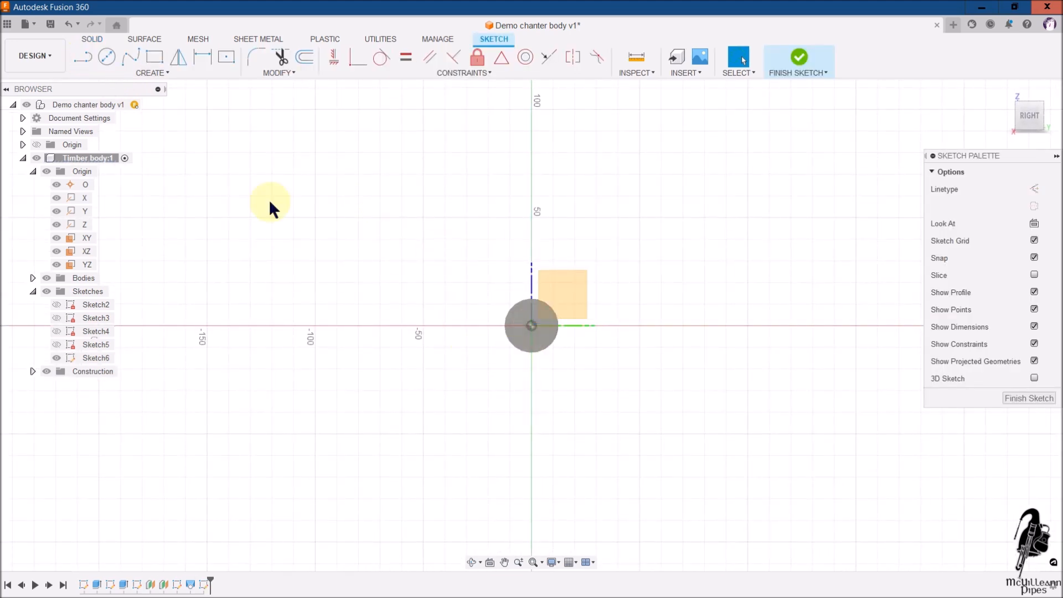
{"action": "left_click", "coordinate": [107, 57]}
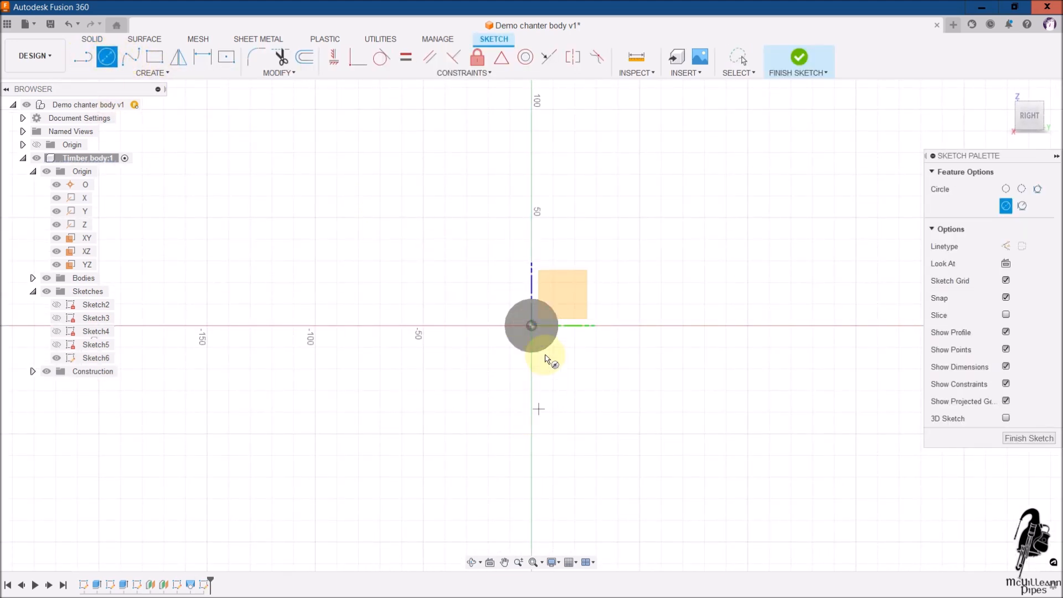
{"action": "left_click", "coordinate": [535, 338]}
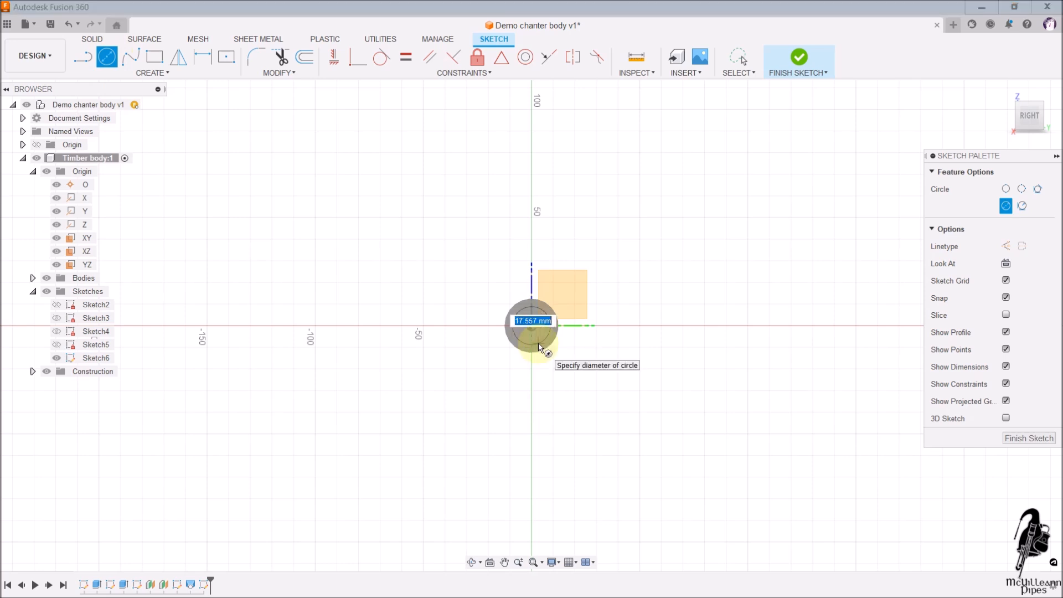
{"action": "type", "text": "15.5"}
{"action": "key", "text": "Return"}
{"action": "key", "text": "Escape"}
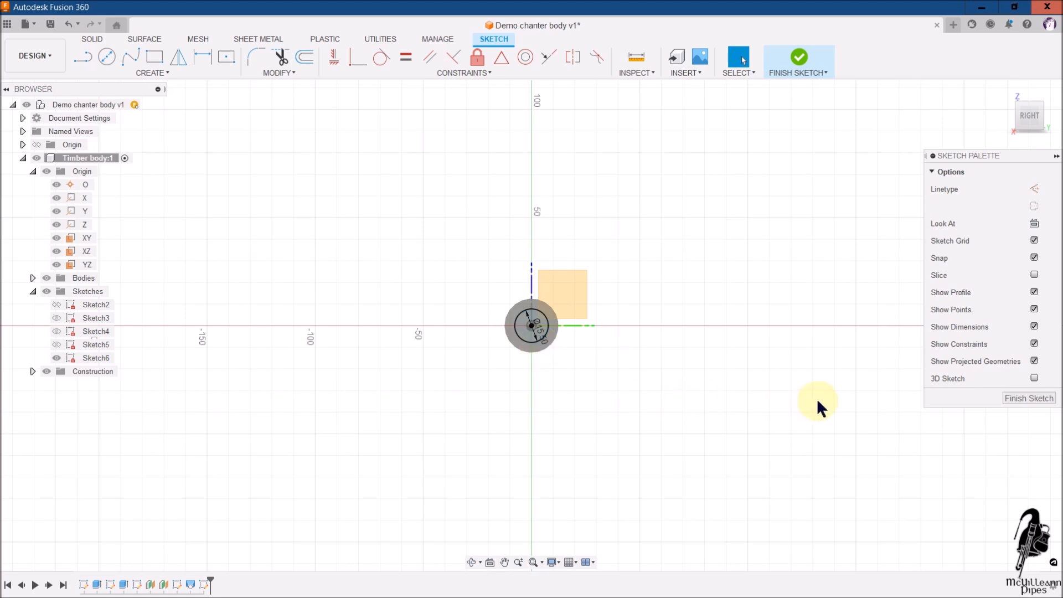
{"action": "left_click", "coordinate": [1045, 400]}
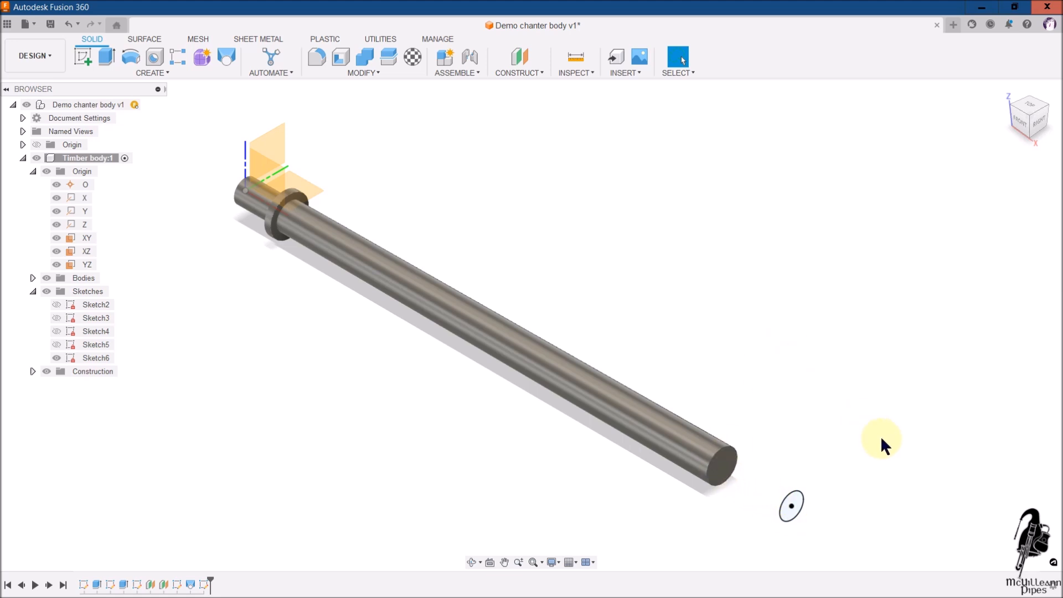
Step: Extrude the 15.5 mm circle back to the end face of the lofted body, using the To Object extent and Join
{"action": "left_click", "coordinate": [107, 58]}
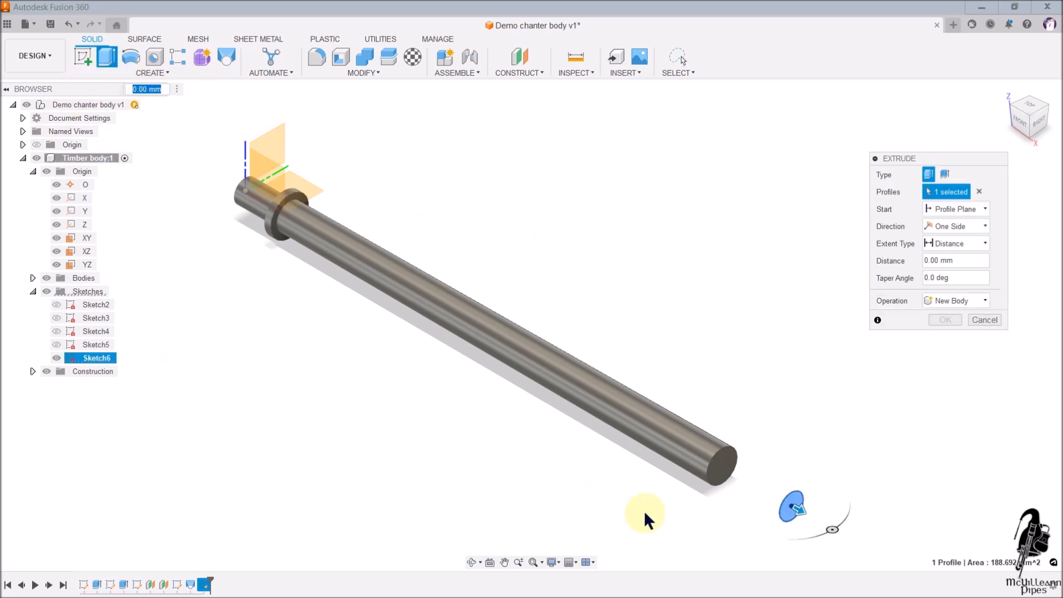
{"action": "left_click_drag", "start_coordinate": [799, 510], "coordinate": [781, 501]}
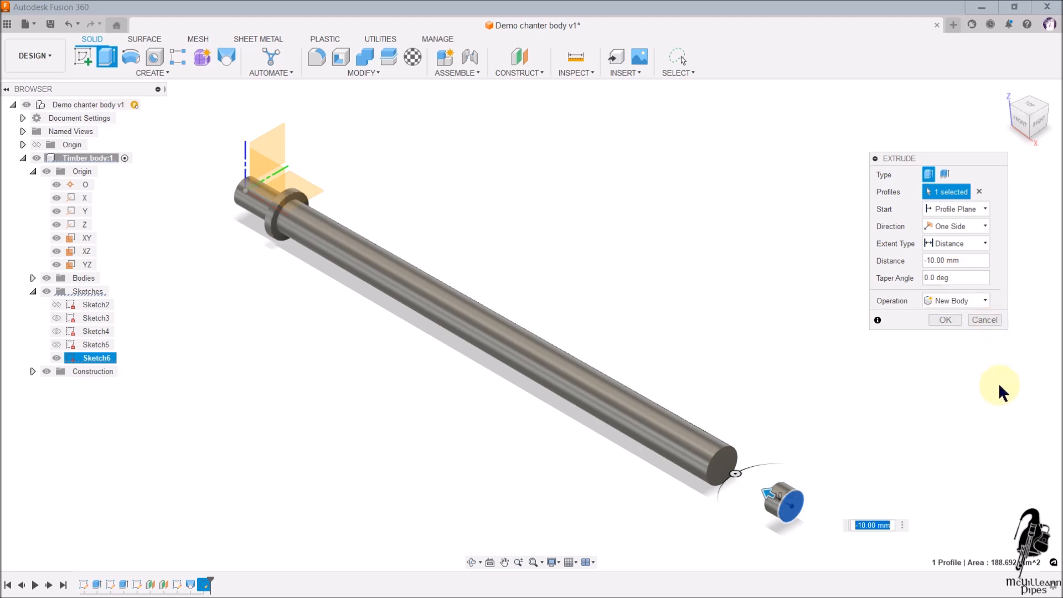
{"action": "left_click", "coordinate": [986, 243]}
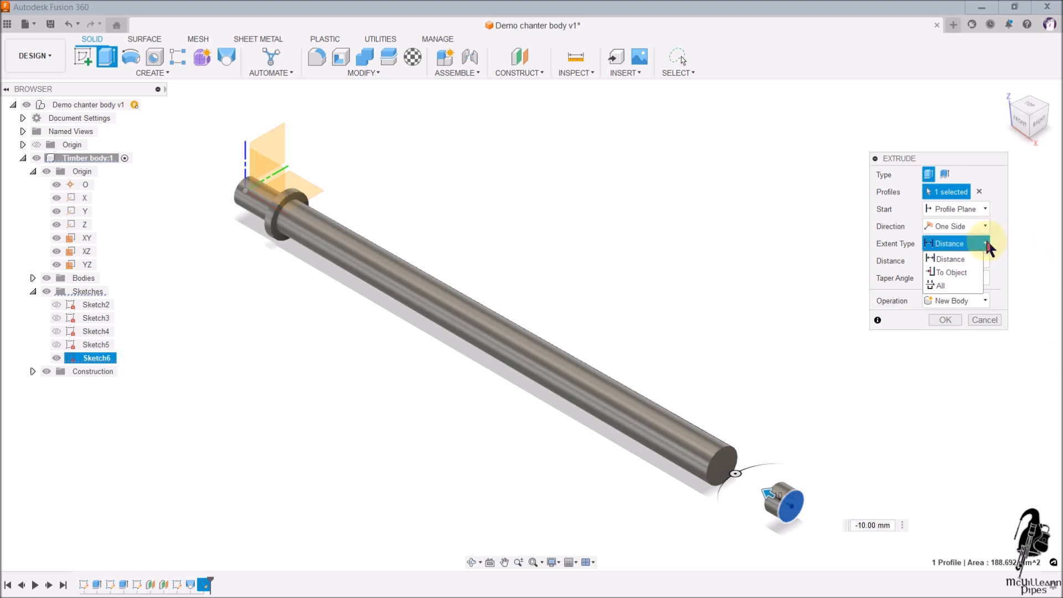
{"action": "left_click", "coordinate": [964, 268]}
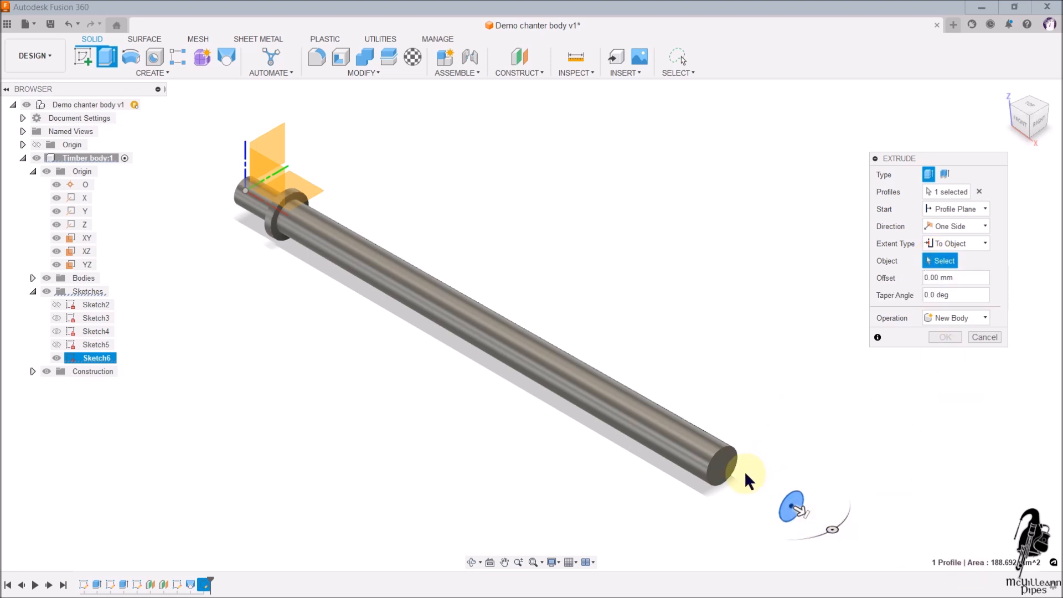
{"action": "left_click", "coordinate": [726, 477]}
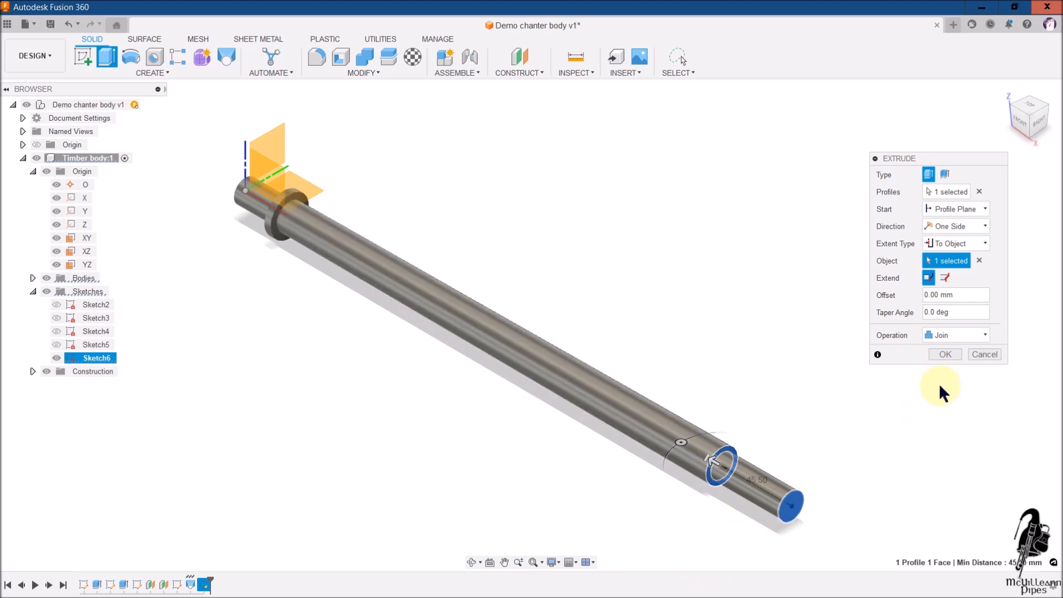
{"action": "left_click", "coordinate": [944, 355]}
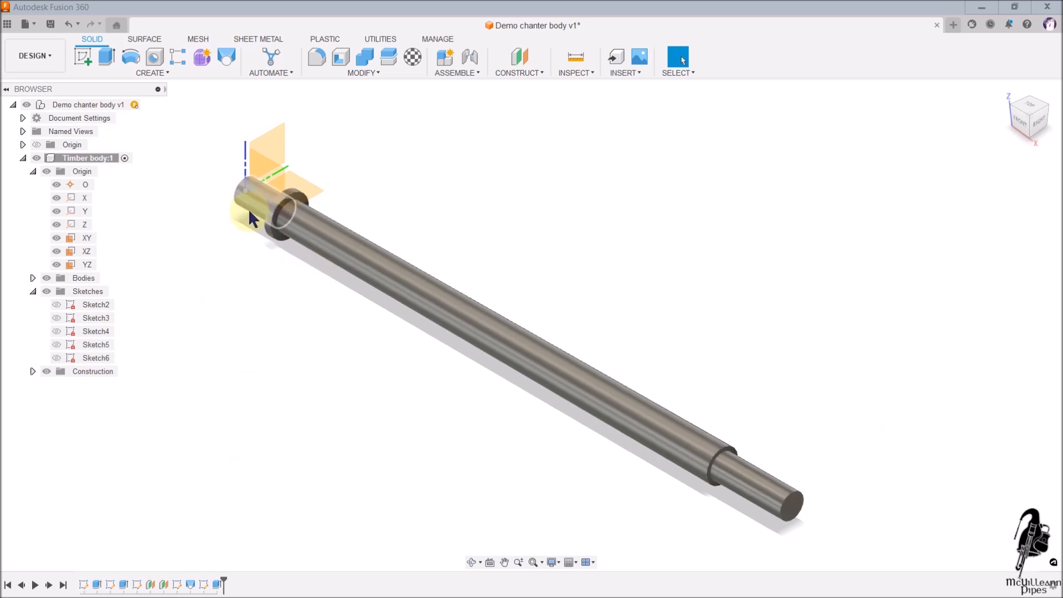
Step: Fillet both outer rim edges of the flange with a constant radius, trying 2.5 mm before settling on 2 mm
{"action": "scroll", "coordinate": [266, 235], "scroll_direction": "down", "scroll_amount": 2}
{"action": "scroll", "coordinate": [186, 171], "scroll_direction": "up", "scroll_amount": 6}
{"action": "scroll", "coordinate": [172, 204], "scroll_direction": "up", "scroll_amount": 3}
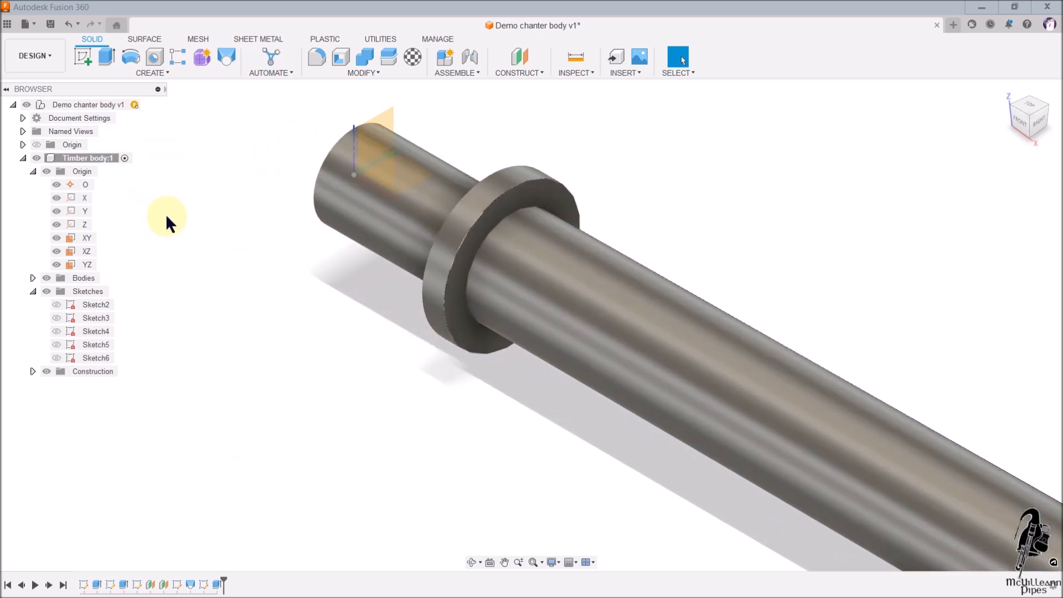
{"action": "middle_click_drag", "start_coordinate": [321, 430], "coordinate": [330, 495]}
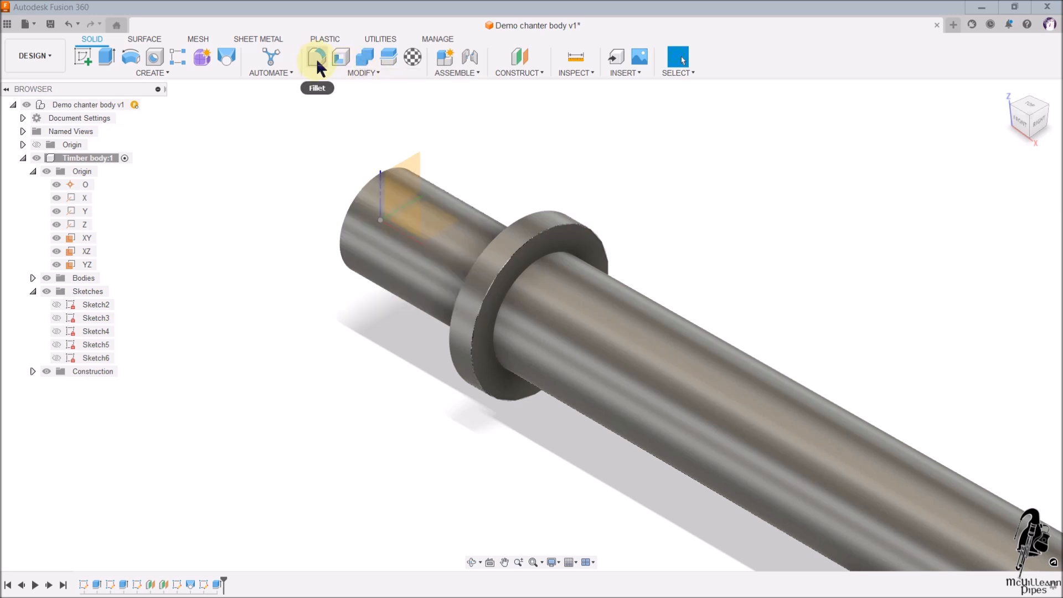
{"action": "left_click", "coordinate": [356, 73]}
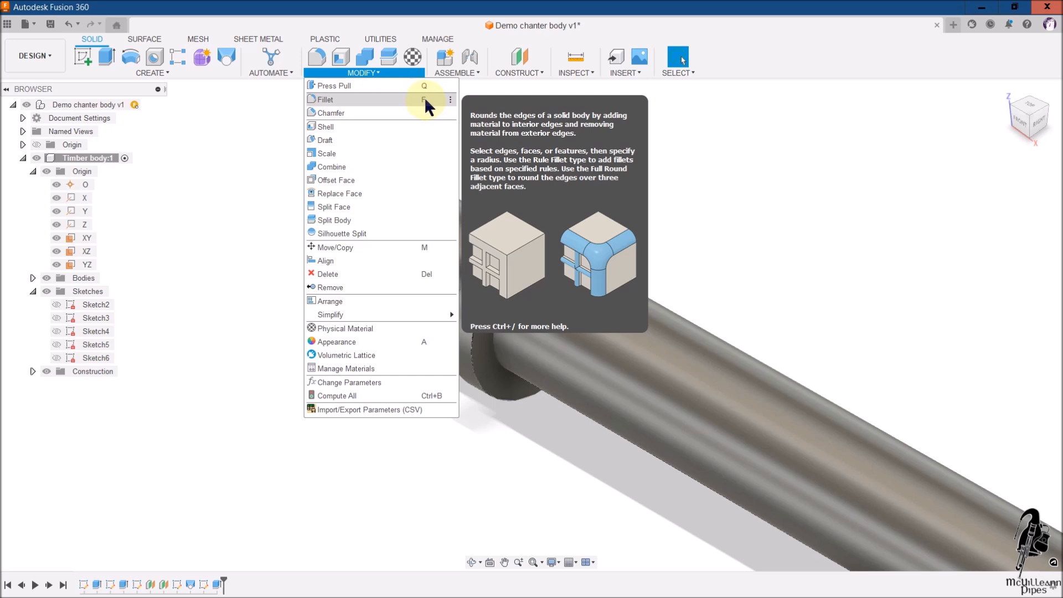
{"action": "left_click", "coordinate": [388, 98]}
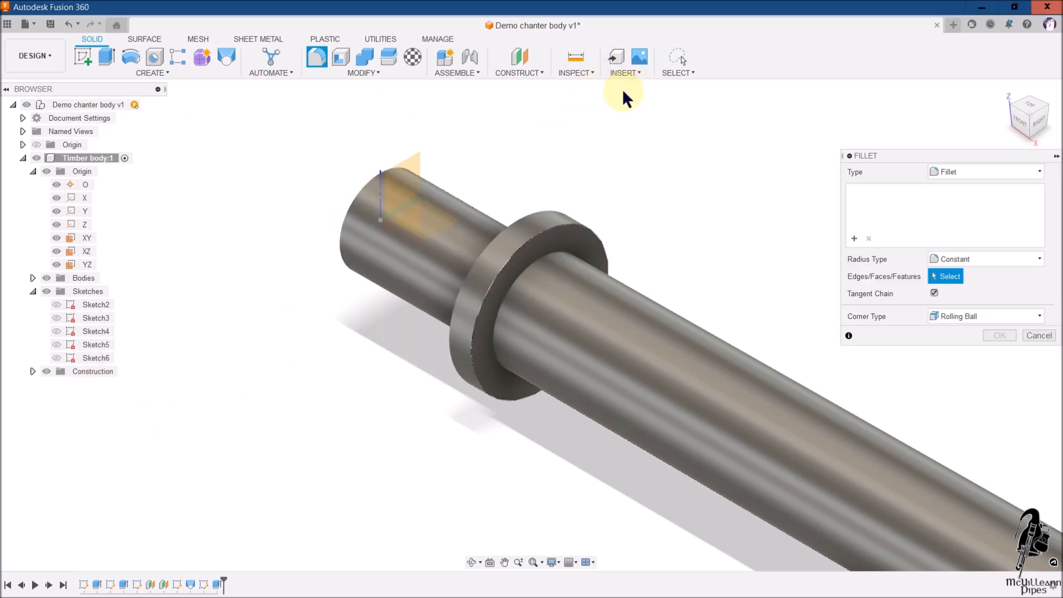
{"action": "left_click", "coordinate": [523, 224]}
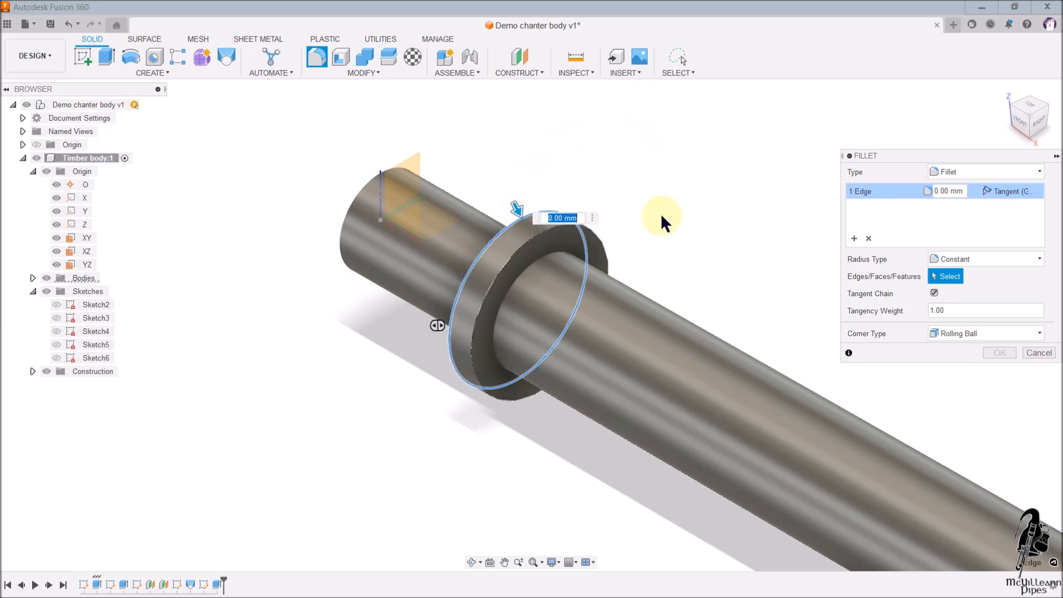
{"action": "left_click", "coordinate": [538, 237]}
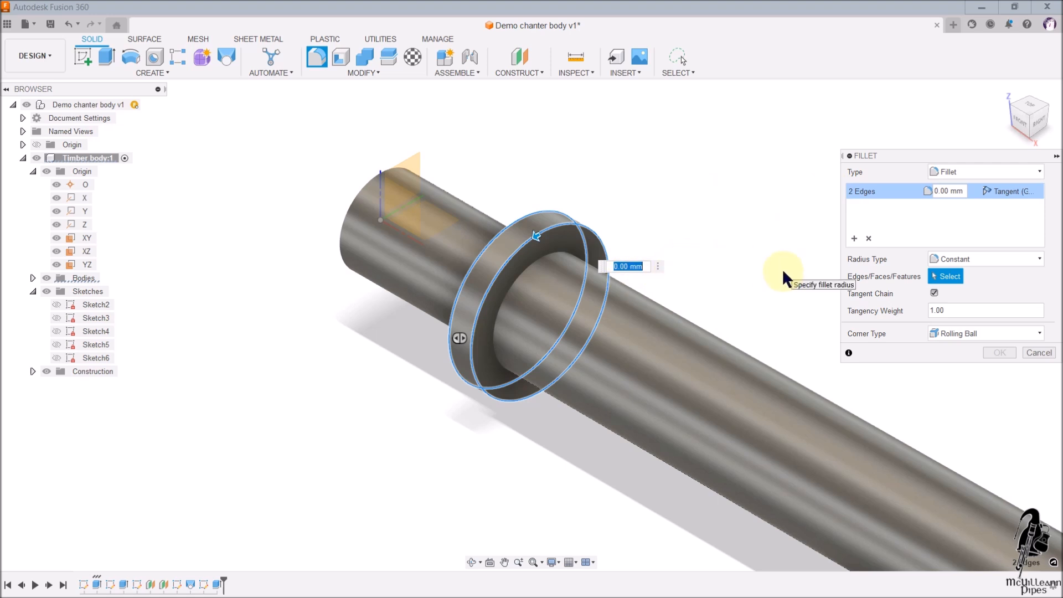
{"action": "type", "text": "2.5"}
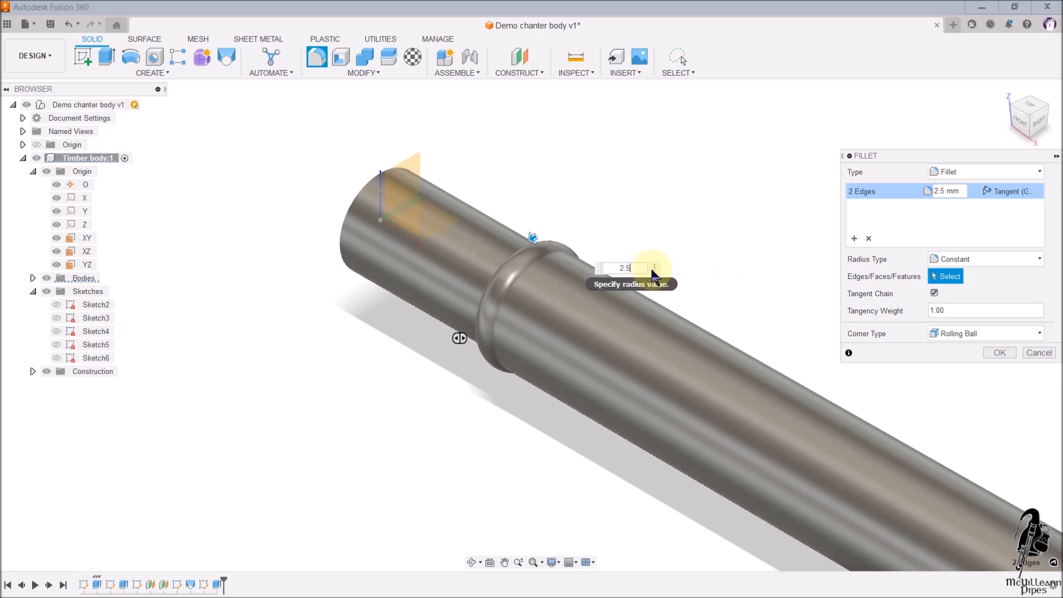
{"action": "key", "text": "BackSpace"}
{"action": "key", "text": "BackSpace"}
{"action": "key", "text": "BackSpace"}
{"action": "type", "text": "2"}
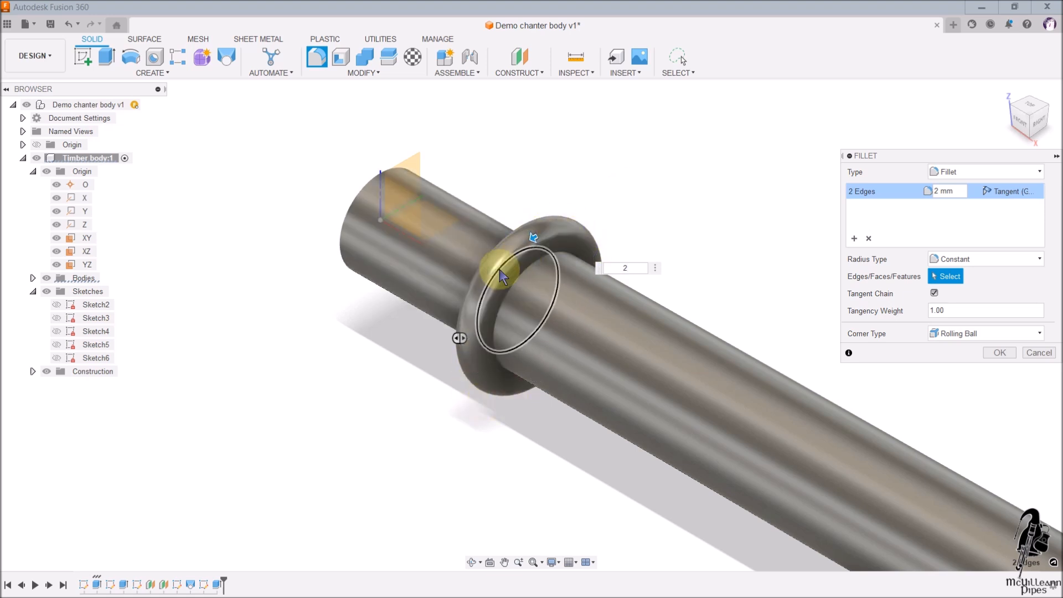
{"action": "left_click", "coordinate": [999, 353]}
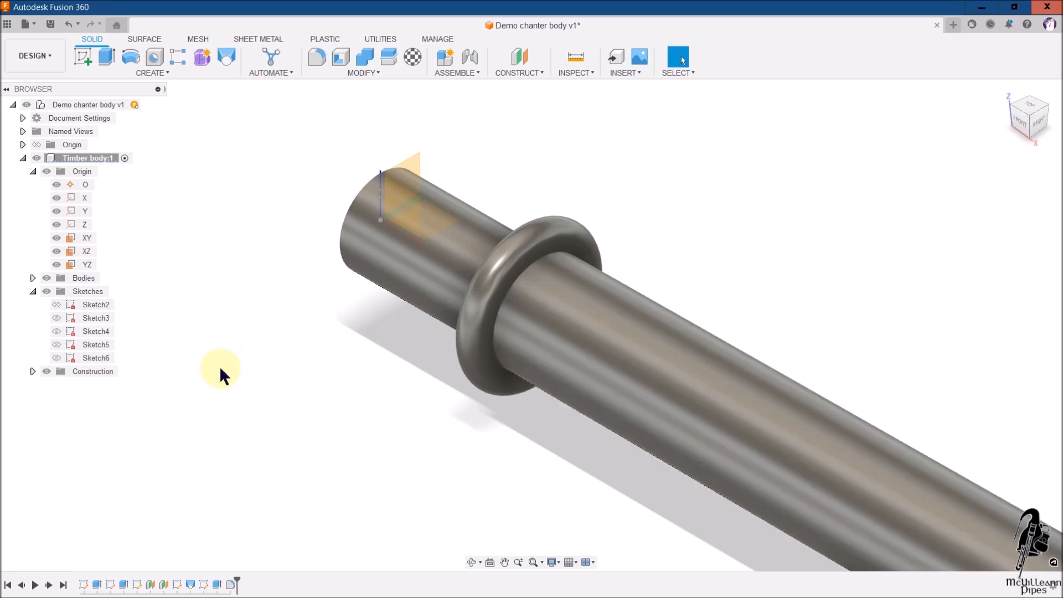
Step: Collapse the component's origin and sketch listings and bring the chanter's origin-end face into close view
{"action": "scroll", "coordinate": [297, 394], "scroll_direction": "down", "scroll_amount": 3}
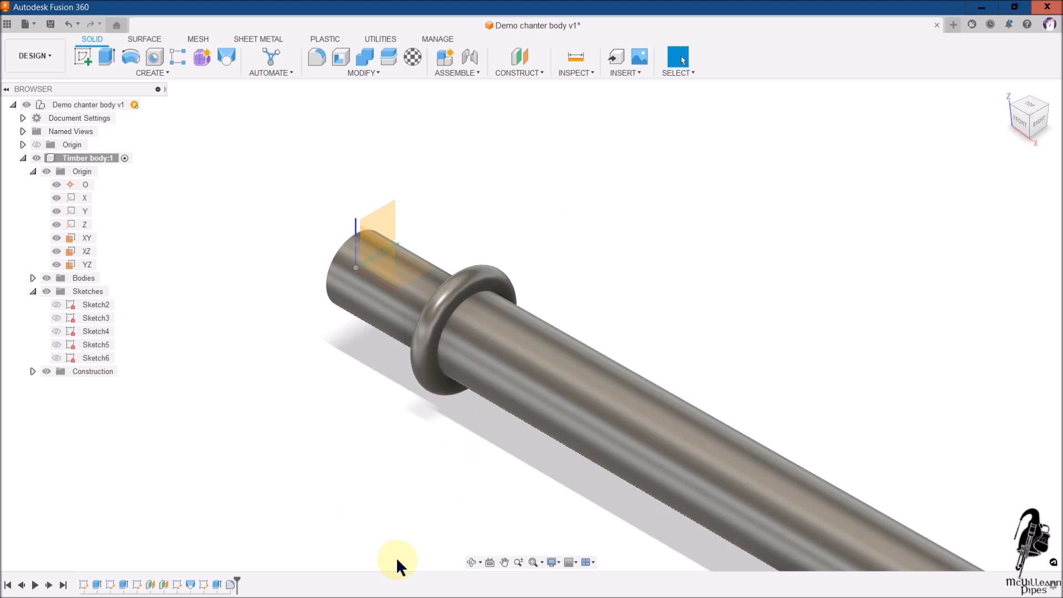
{"action": "left_click", "coordinate": [533, 562]}
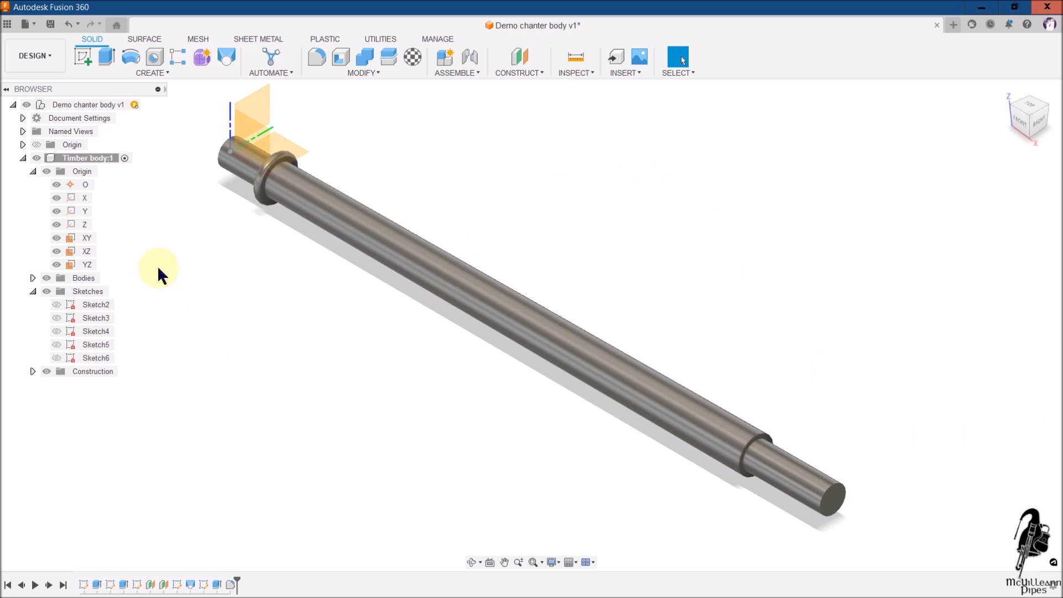
{"action": "left_click", "coordinate": [33, 171]}
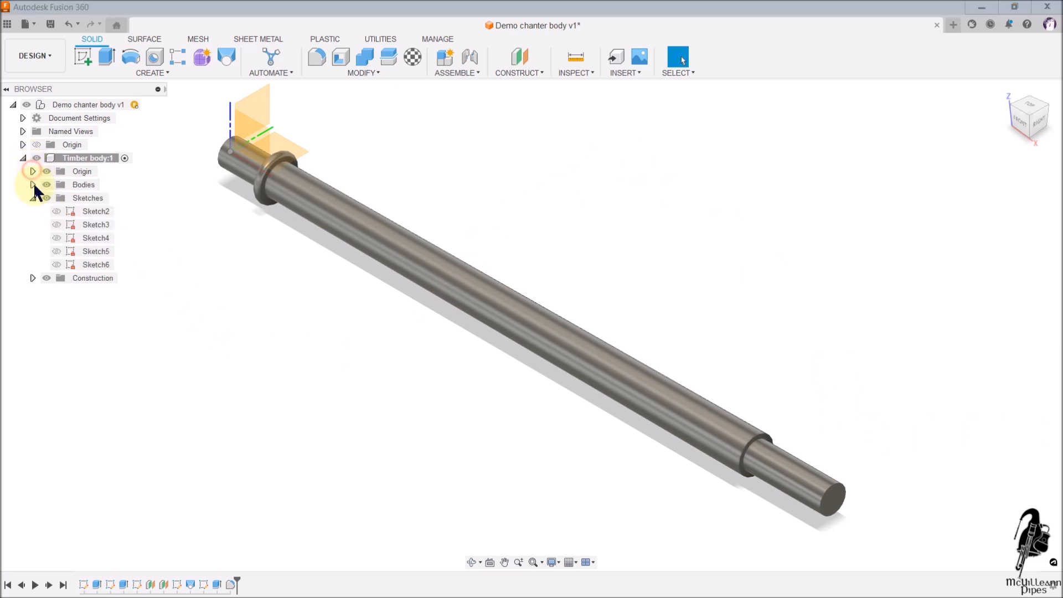
{"action": "left_click", "coordinate": [33, 197]}
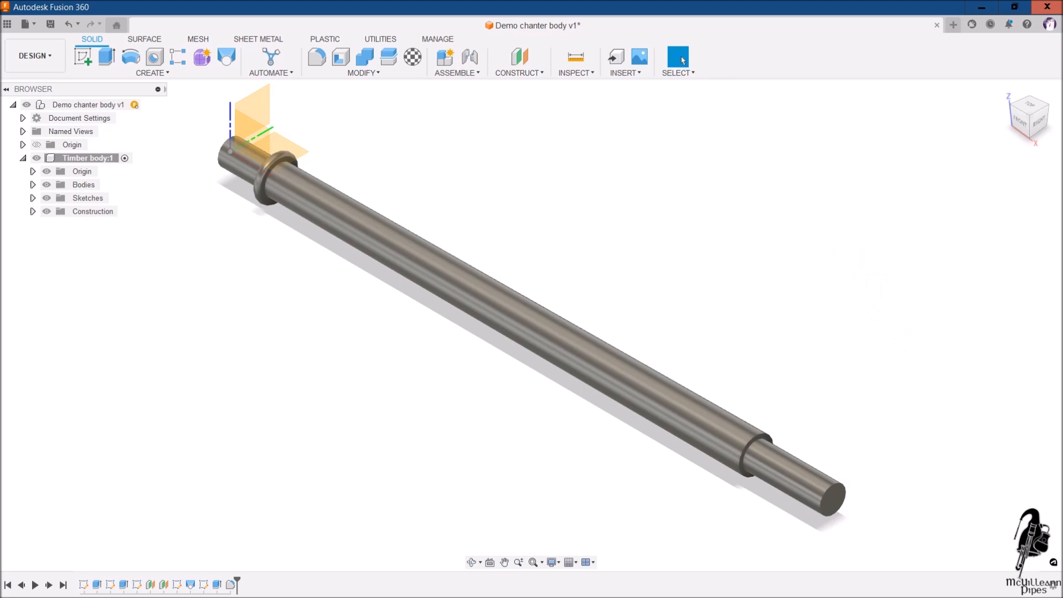
{"action": "left_click", "coordinate": [1016, 109]}
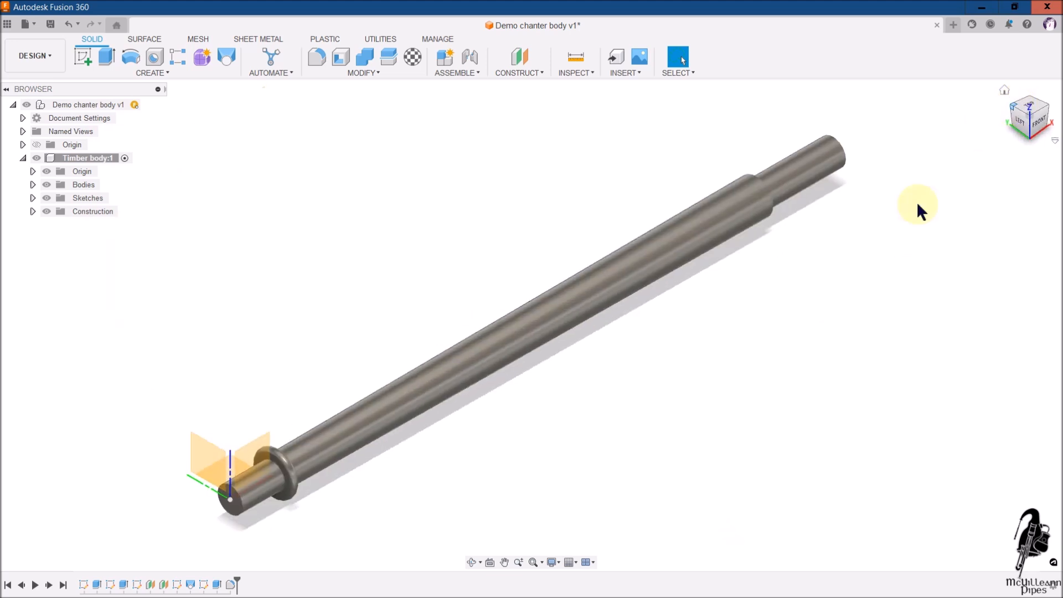
{"action": "scroll", "coordinate": [247, 439], "scroll_direction": "up", "scroll_amount": 8}
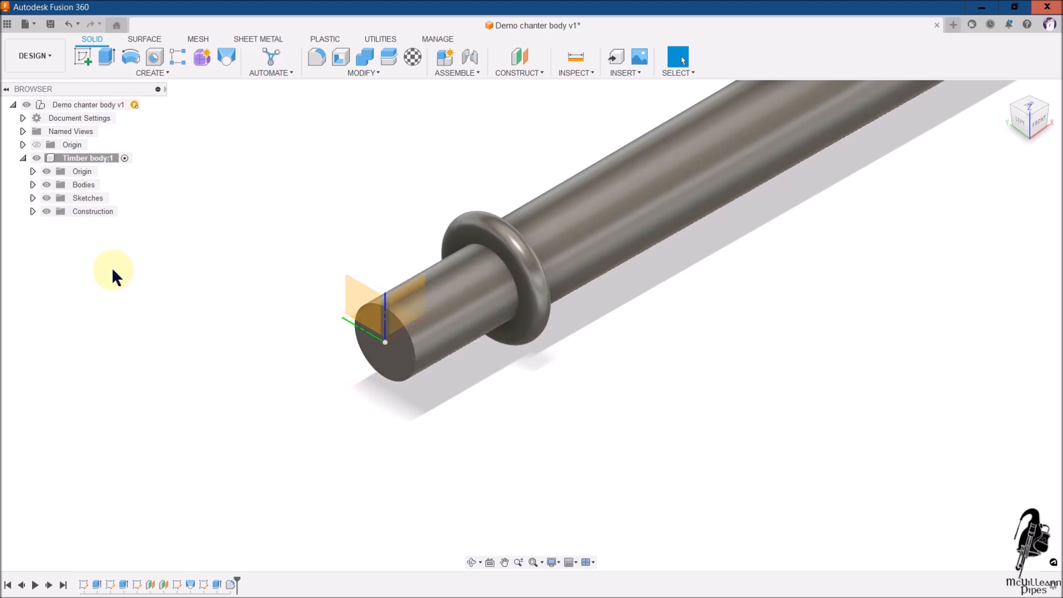
Step: Hide the component's origin, sketch a 7.1 mm diameter circle centred on the chanter's origin-end face, and finish the sketch
{"action": "left_click", "coordinate": [46, 171]}
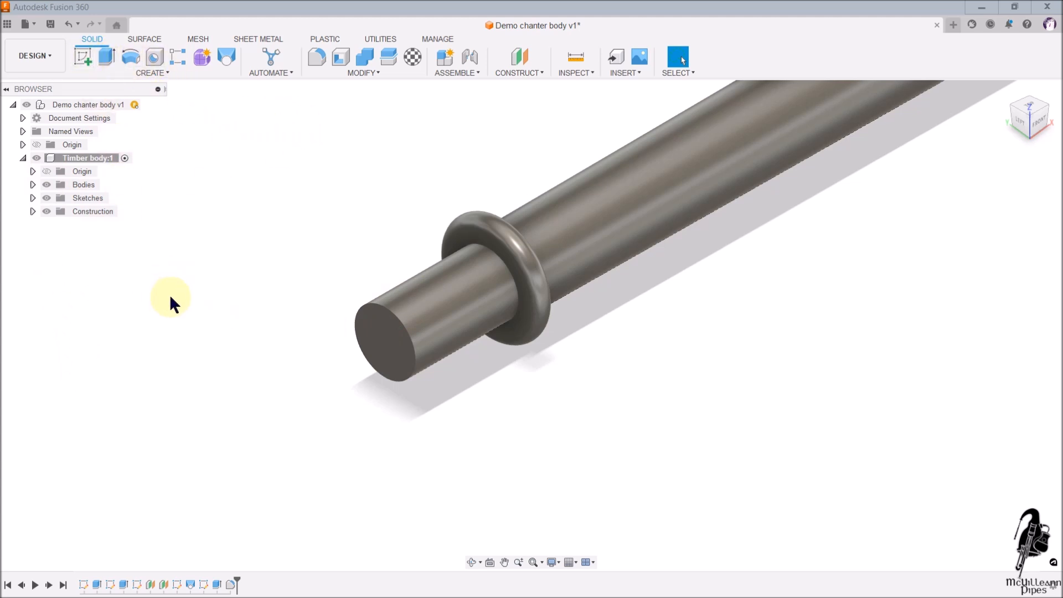
{"action": "left_click", "coordinate": [82, 55]}
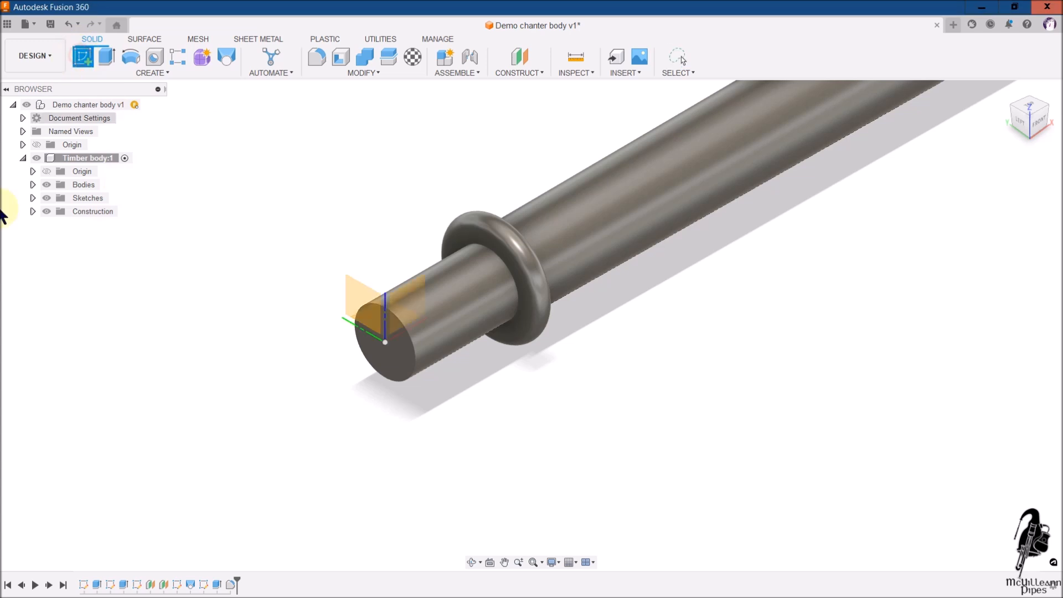
{"action": "left_click", "coordinate": [389, 377]}
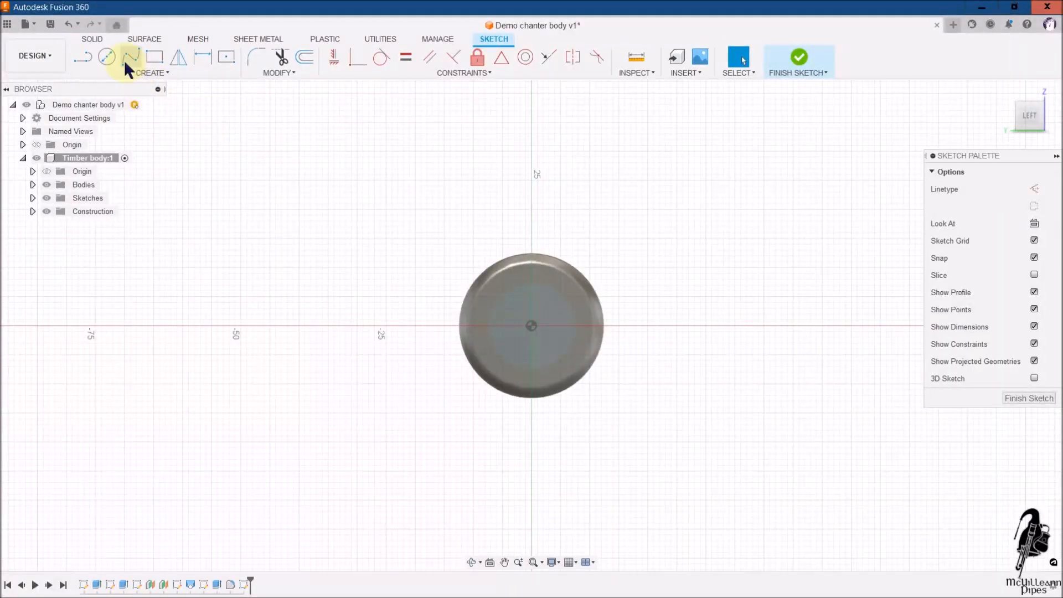
{"action": "left_click", "coordinate": [106, 56]}
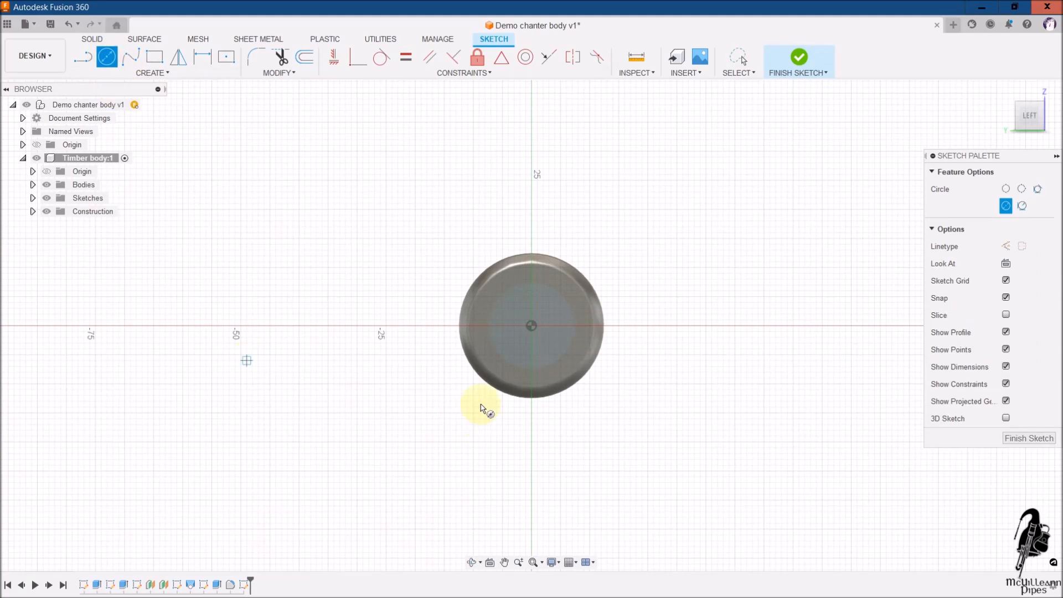
{"action": "left_click", "coordinate": [533, 323]}
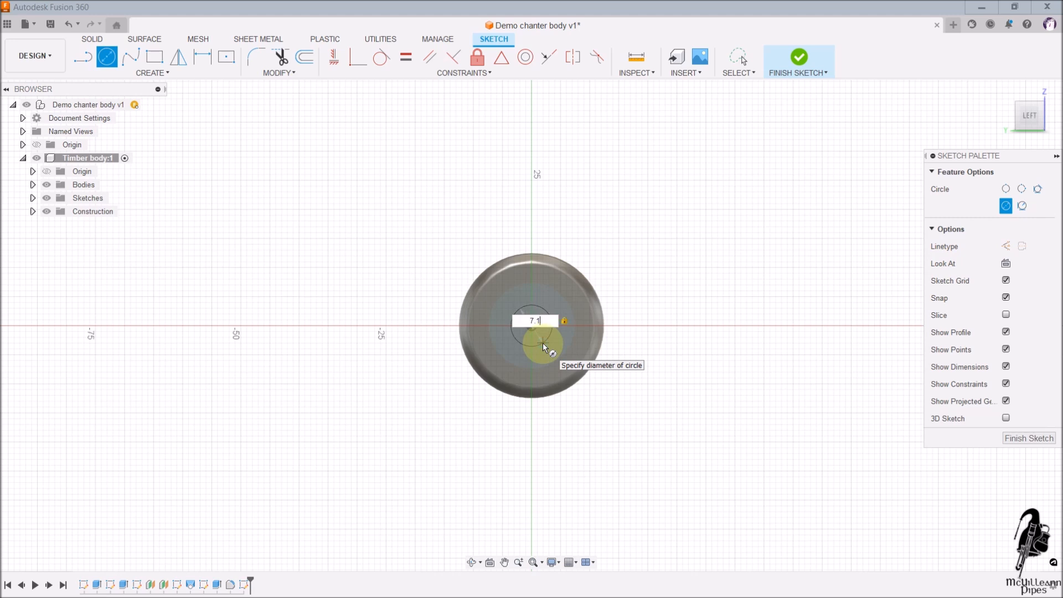
{"action": "key", "text": "Return"}
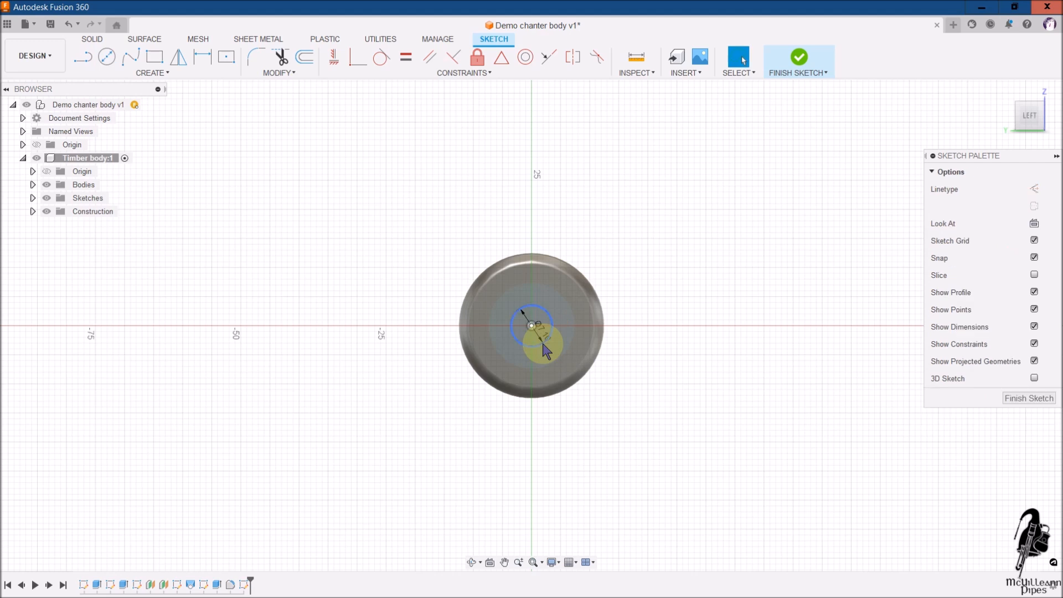
{"action": "left_click", "coordinate": [1029, 400]}
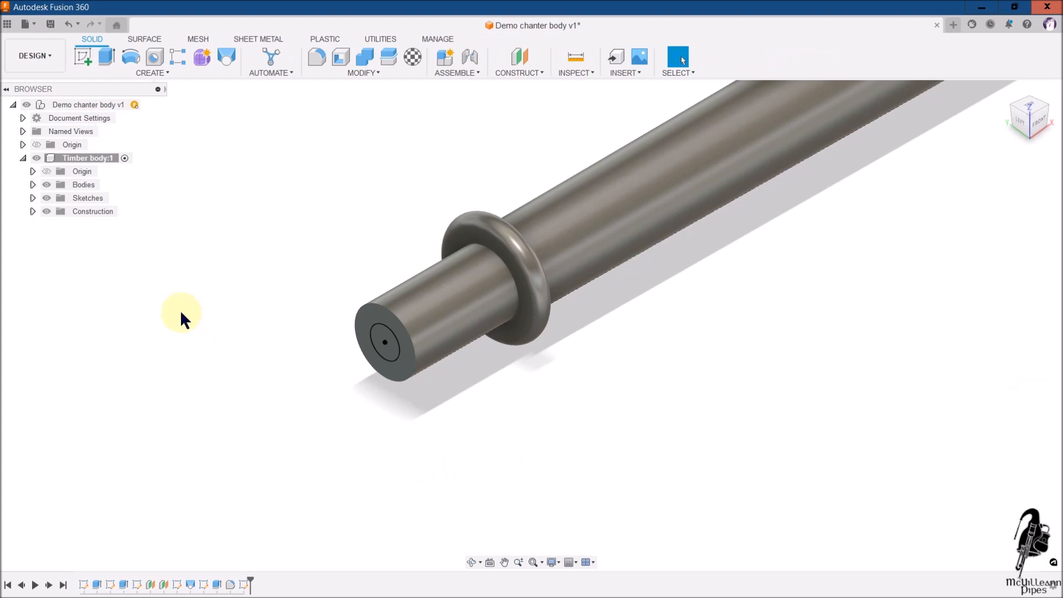
Step: Show the component's origin and create a construction plane offset 20 mm from its YZ plane into the body
{"action": "left_click", "coordinate": [47, 171]}
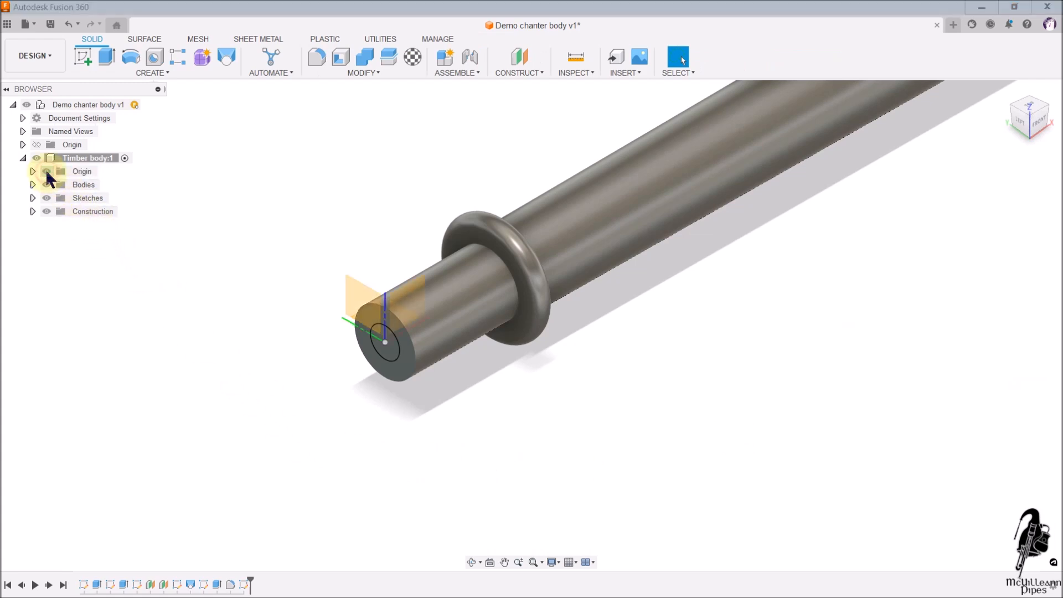
{"action": "left_click", "coordinate": [540, 72]}
{"action": "left_click", "coordinate": [526, 81]}
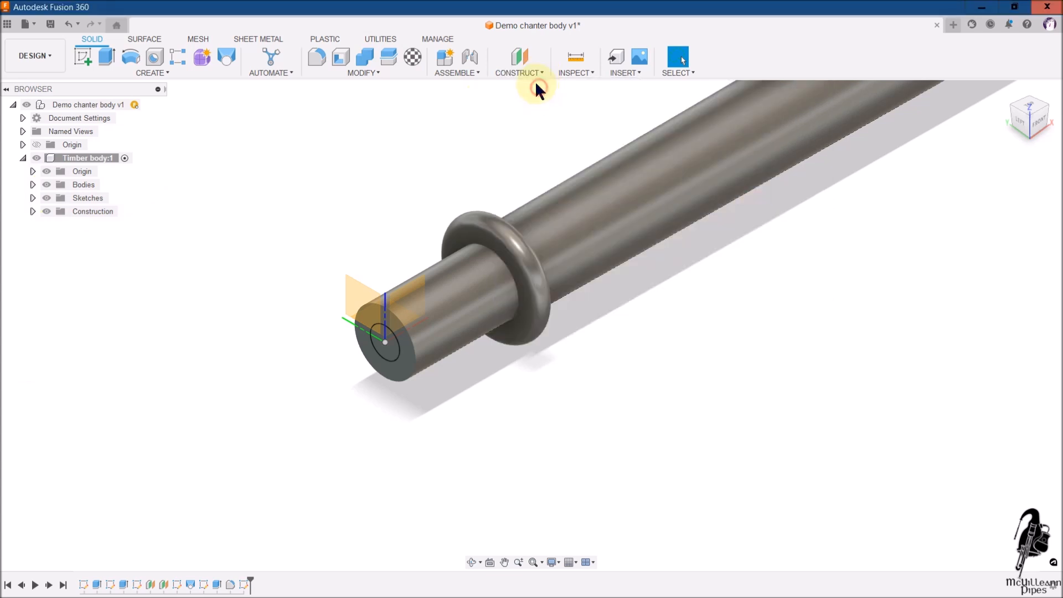
{"action": "left_click", "coordinate": [350, 301]}
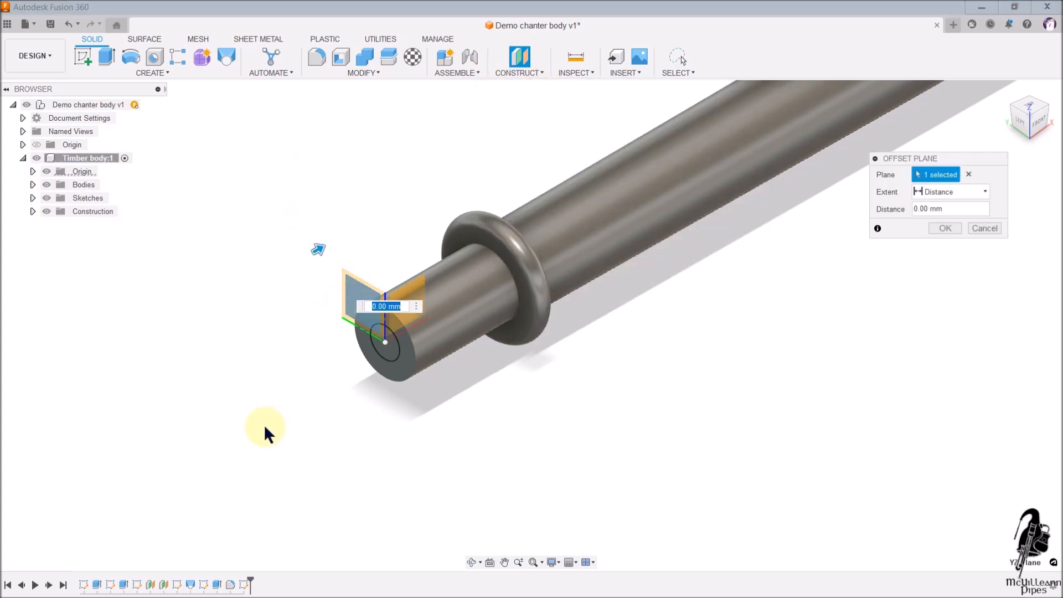
{"action": "type", "text": "20"}
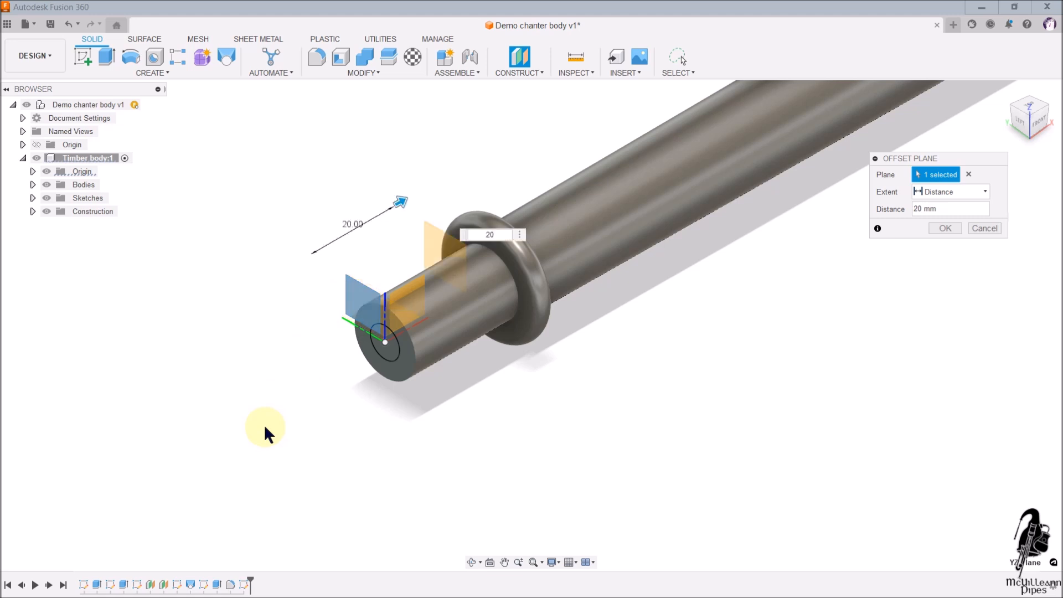
{"action": "key", "text": "Return"}
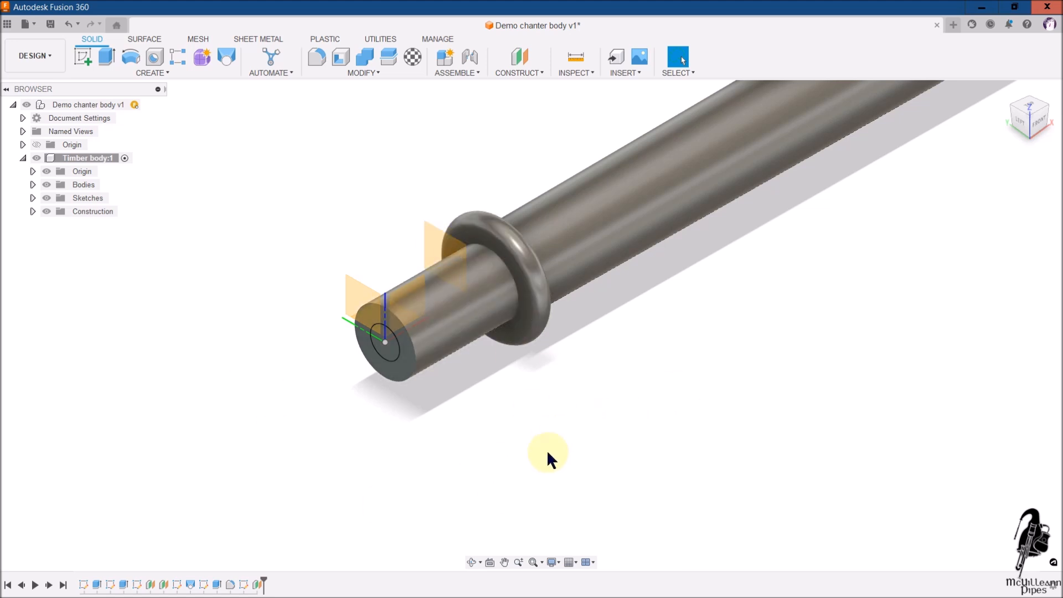
Step: Sketch a 5.5 mm diameter circle centred on the origin on the 20 mm offset plane, and finish the sketch
{"action": "left_click", "coordinate": [84, 56]}
{"action": "left_click", "coordinate": [429, 244]}
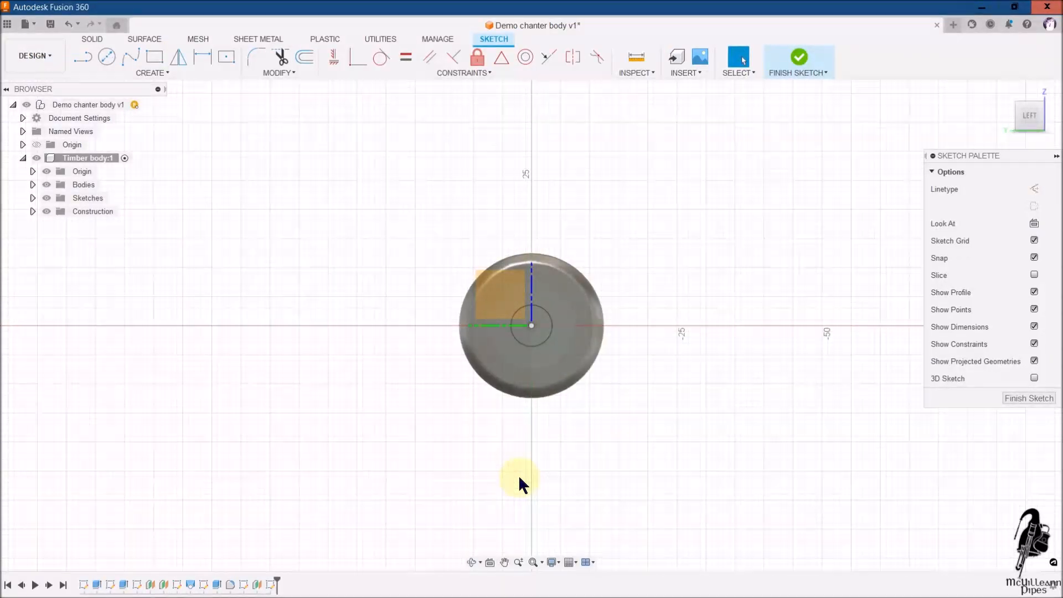
{"action": "key", "text": "c"}
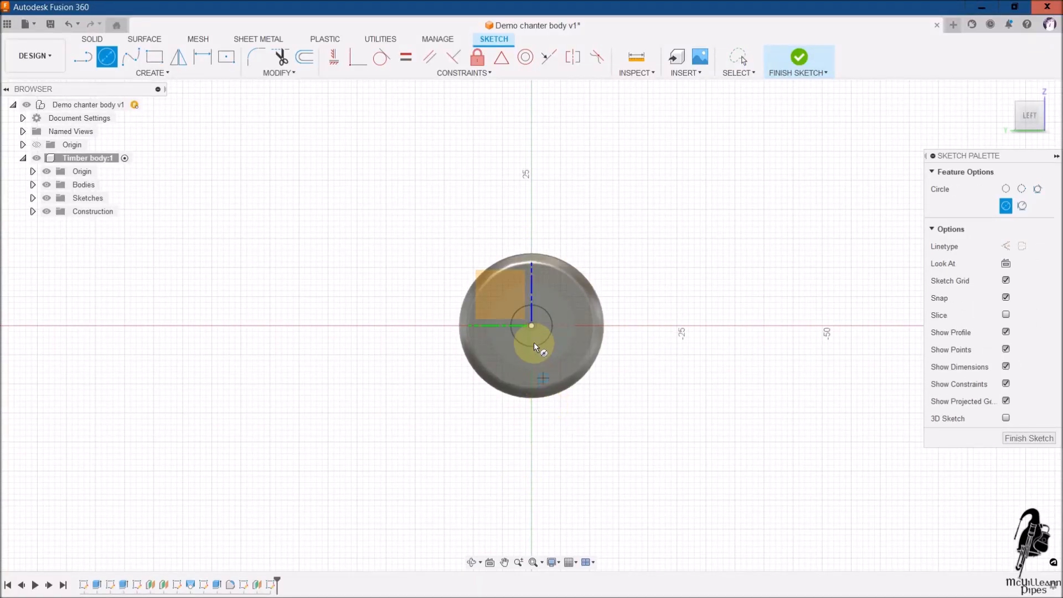
{"action": "left_click", "coordinate": [532, 325]}
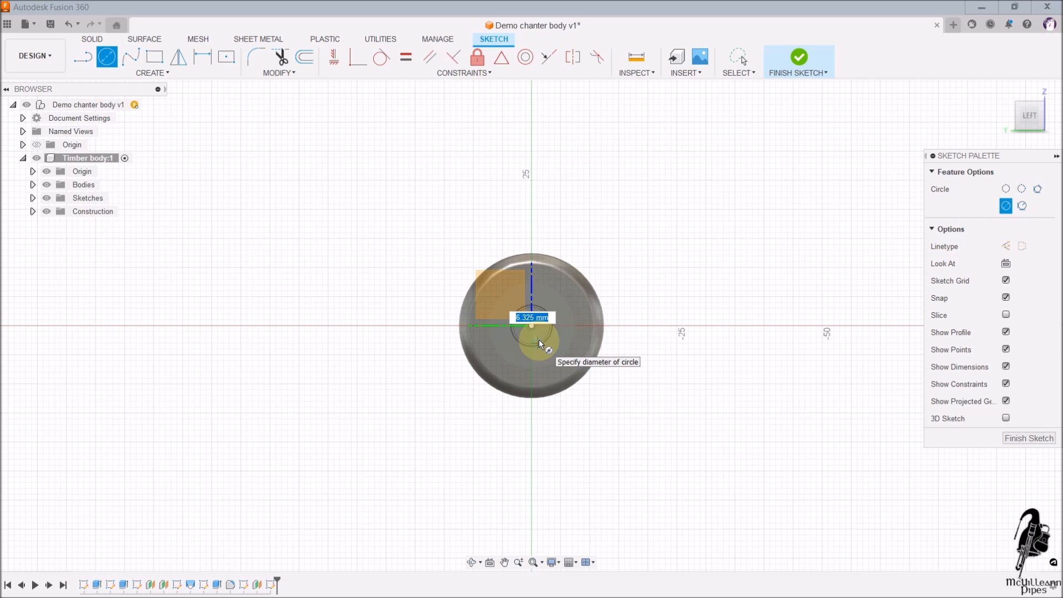
{"action": "key", "text": "Return"}
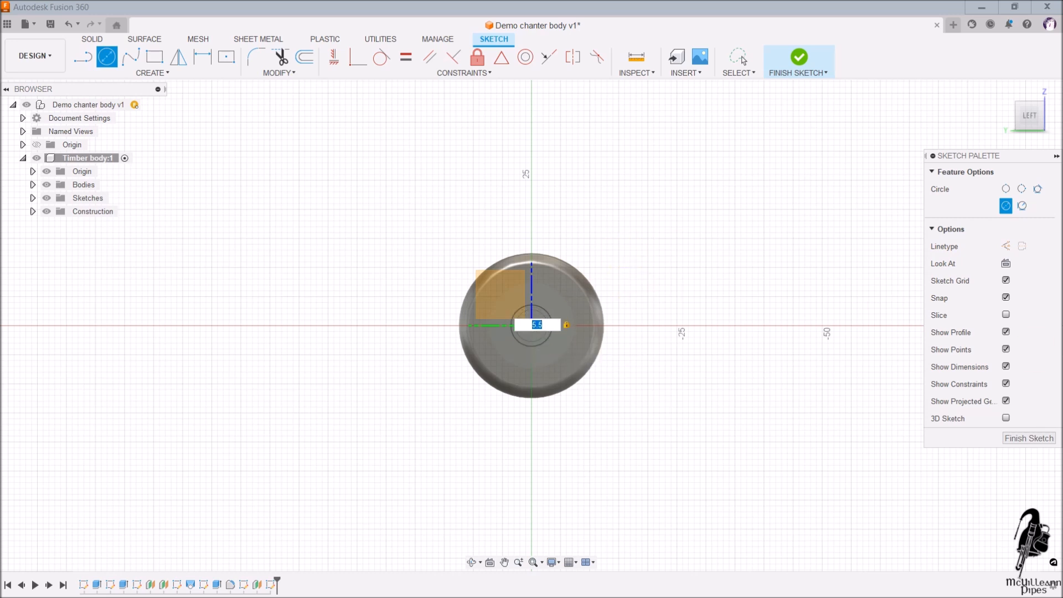
{"action": "key", "text": "Return"}
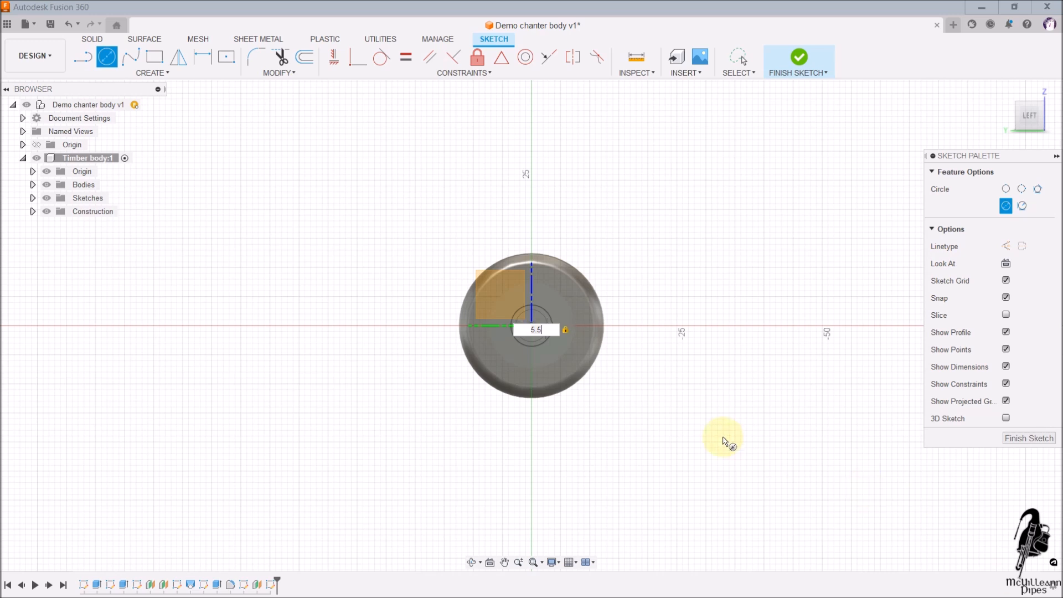
{"action": "left_click", "coordinate": [654, 445]}
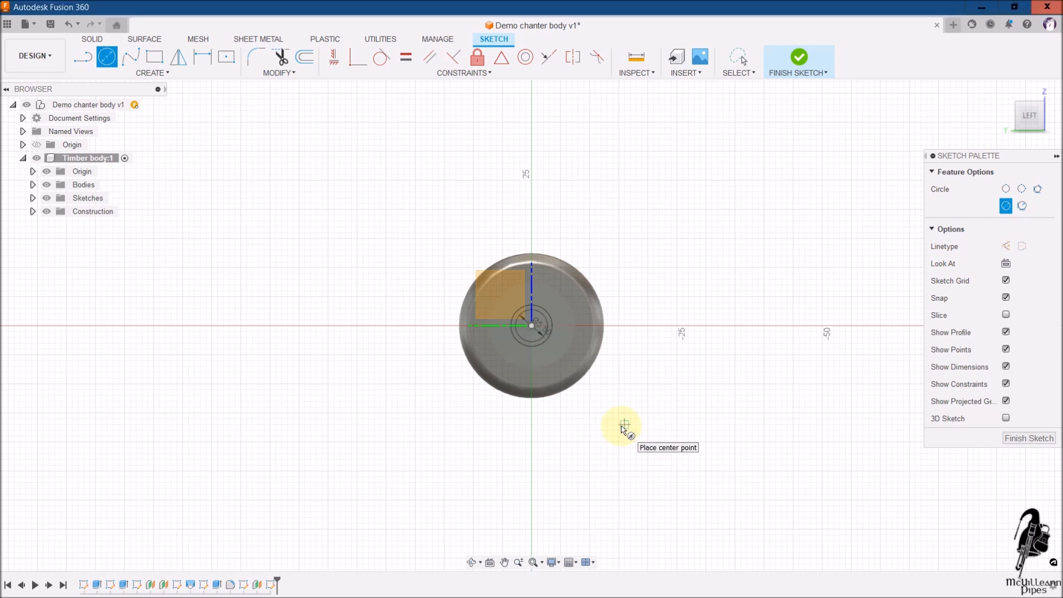
{"action": "left_click", "coordinate": [1030, 439]}
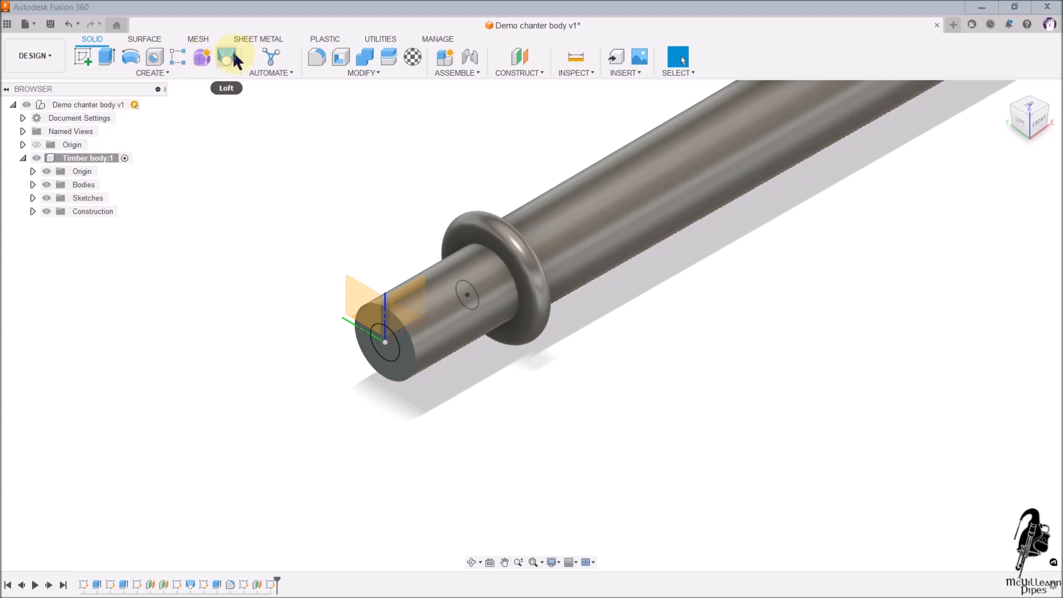
Step: Cut a tapered bore by lofting from the 5.5 mm circle on the offset plane to the 7.1 mm circle on the end face
{"action": "left_click", "coordinate": [176, 73]}
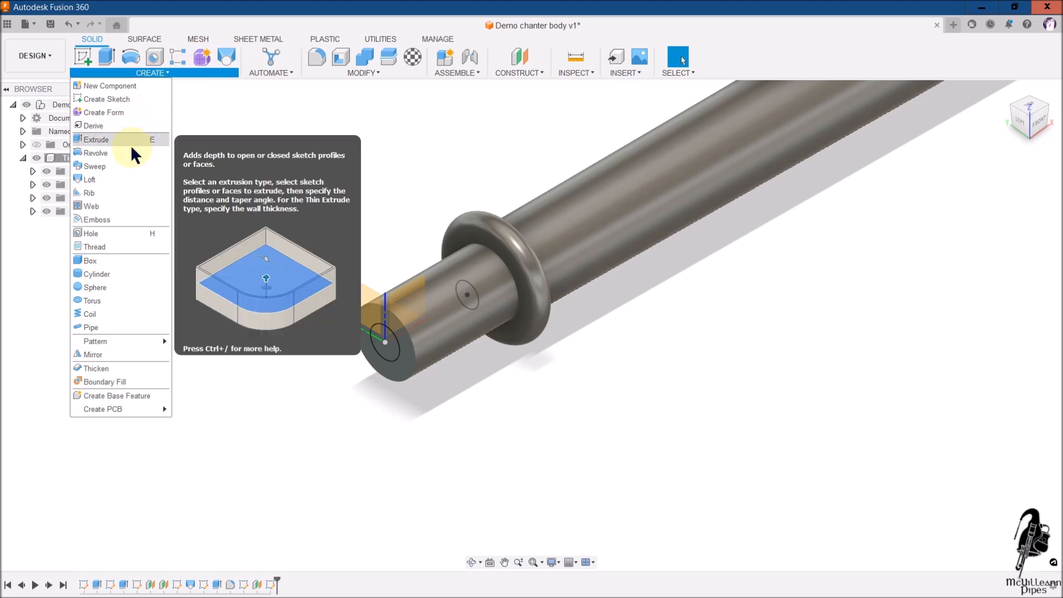
{"action": "left_click", "coordinate": [164, 179]}
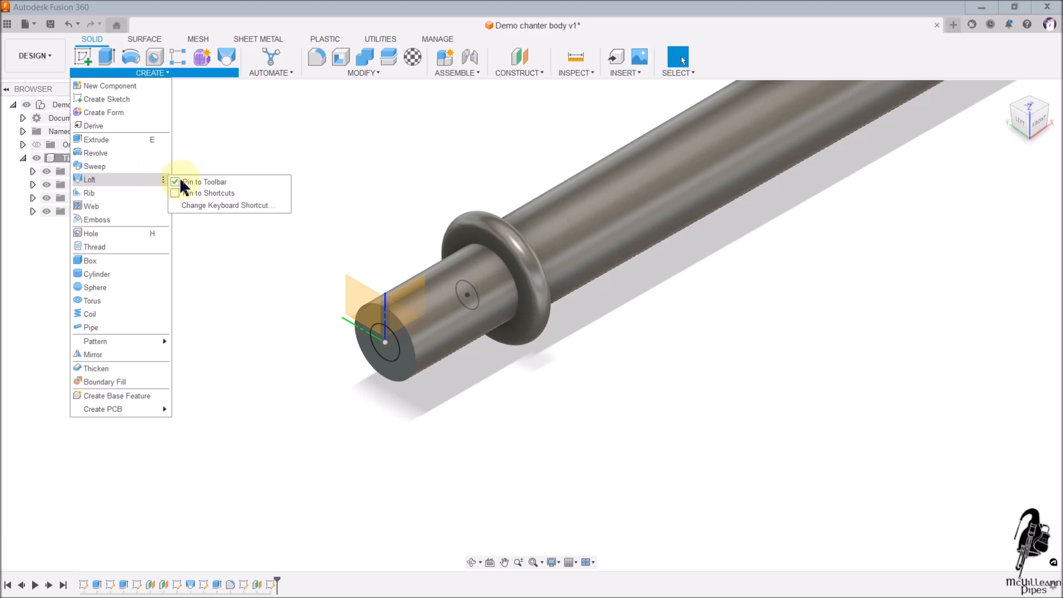
{"action": "left_click", "coordinate": [162, 180]}
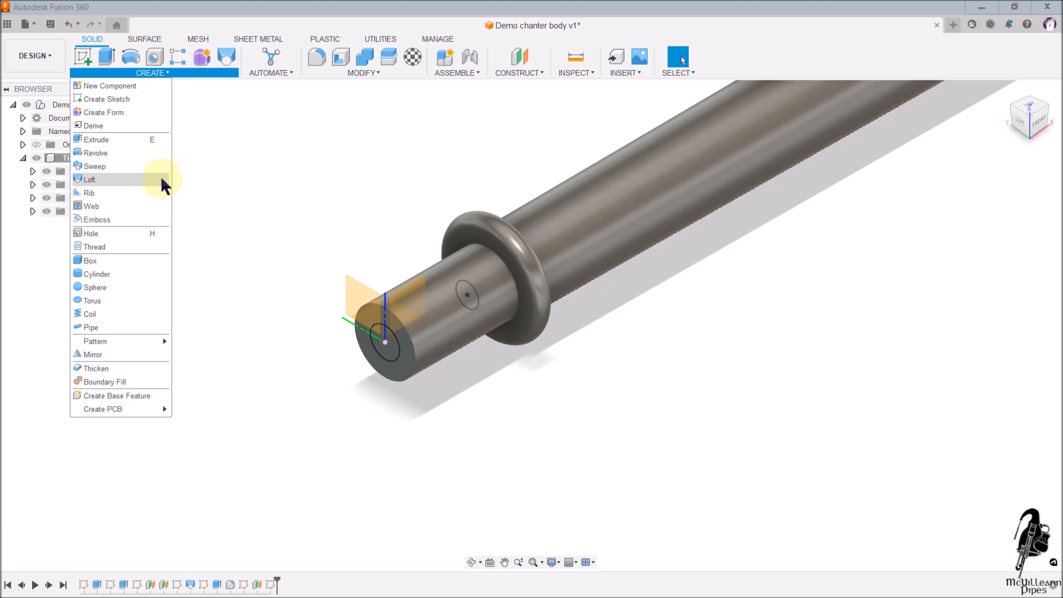
{"action": "left_click", "coordinate": [125, 178]}
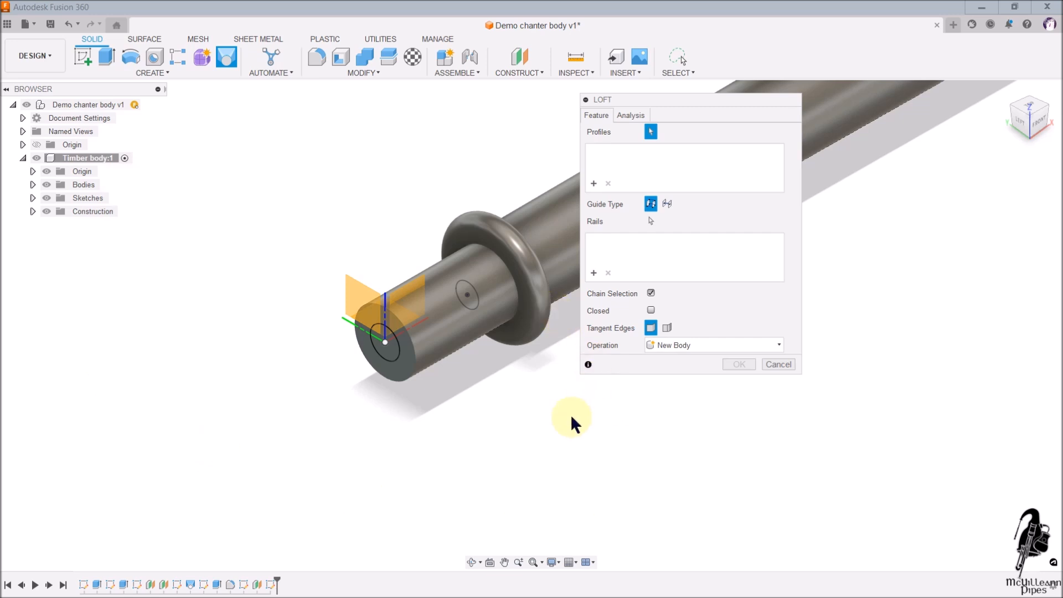
{"action": "left_click", "coordinate": [32, 198]}
{"action": "left_click", "coordinate": [57, 278]}
{"action": "left_click", "coordinate": [58, 277]}
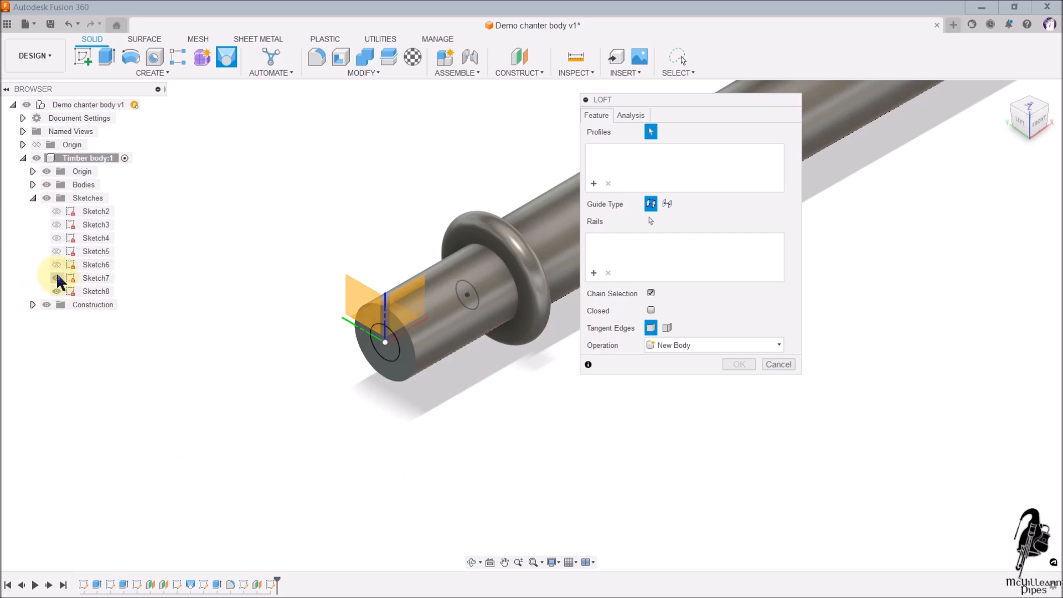
{"action": "left_click", "coordinate": [56, 292]}
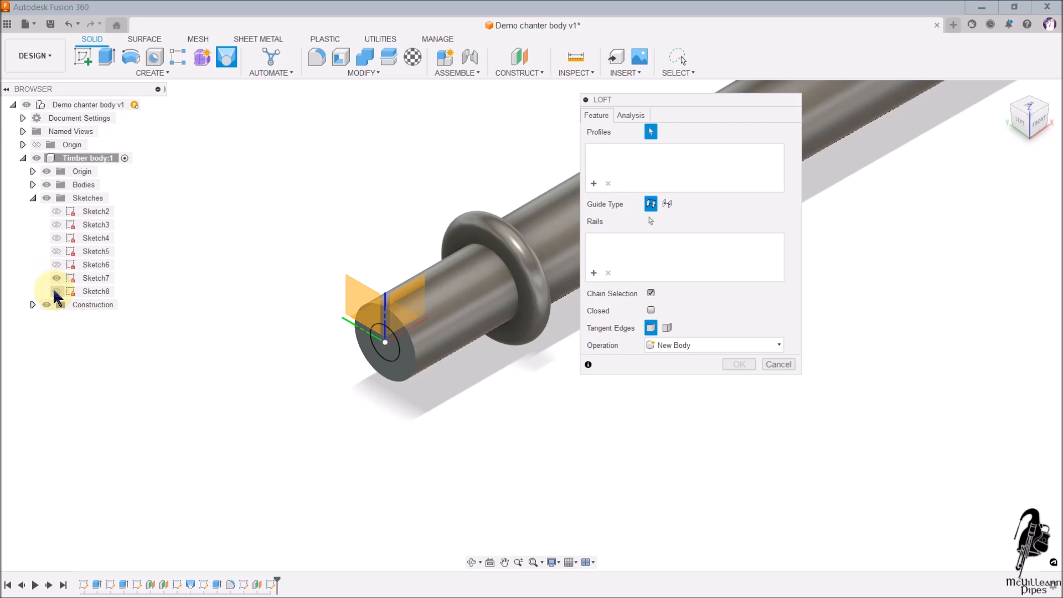
{"action": "left_click", "coordinate": [54, 291]}
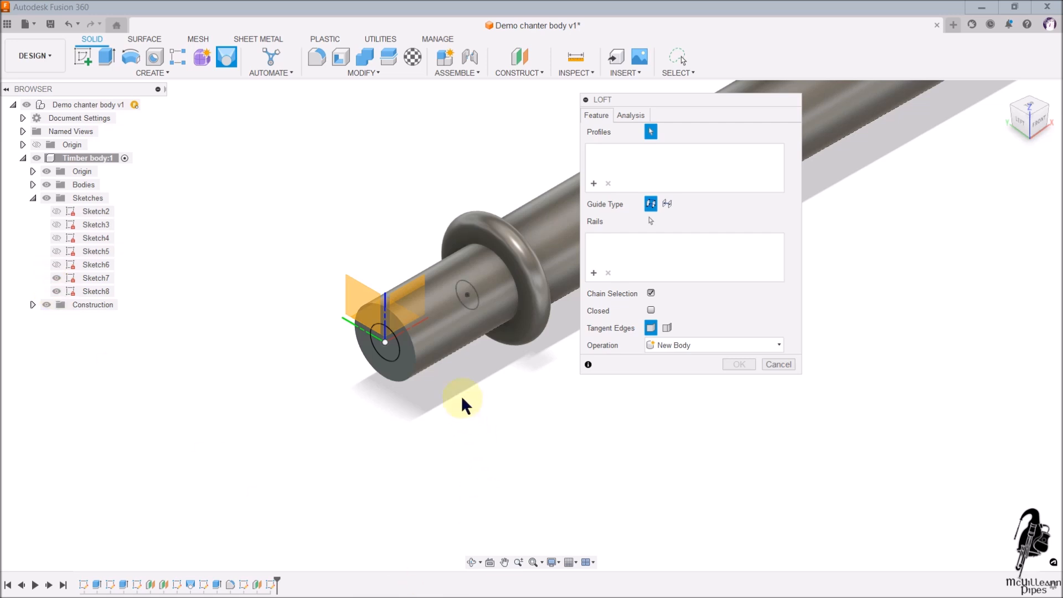
{"action": "left_click", "coordinate": [469, 298]}
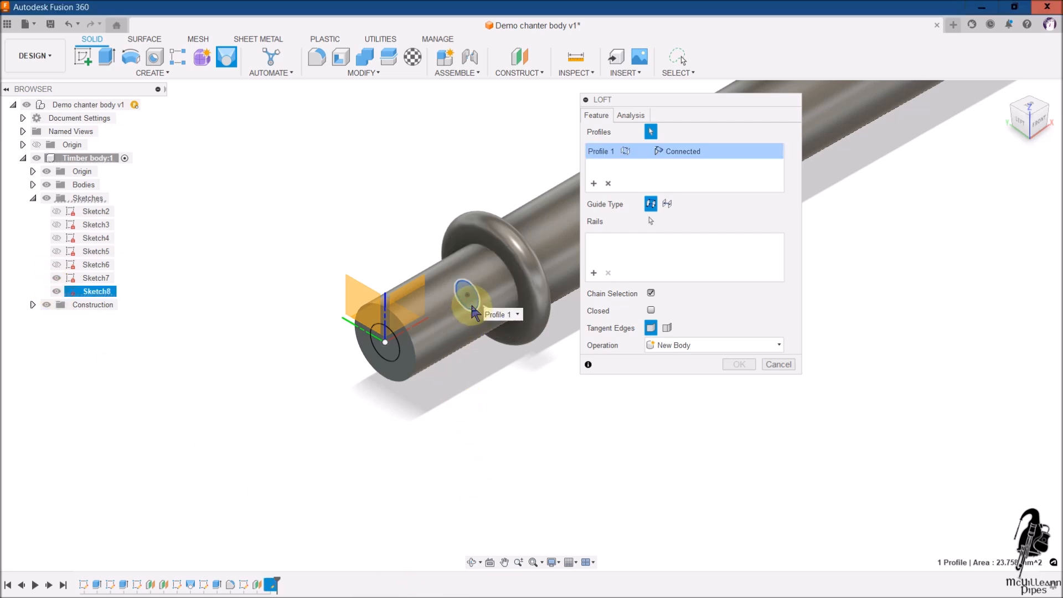
{"action": "left_click", "coordinate": [413, 348]}
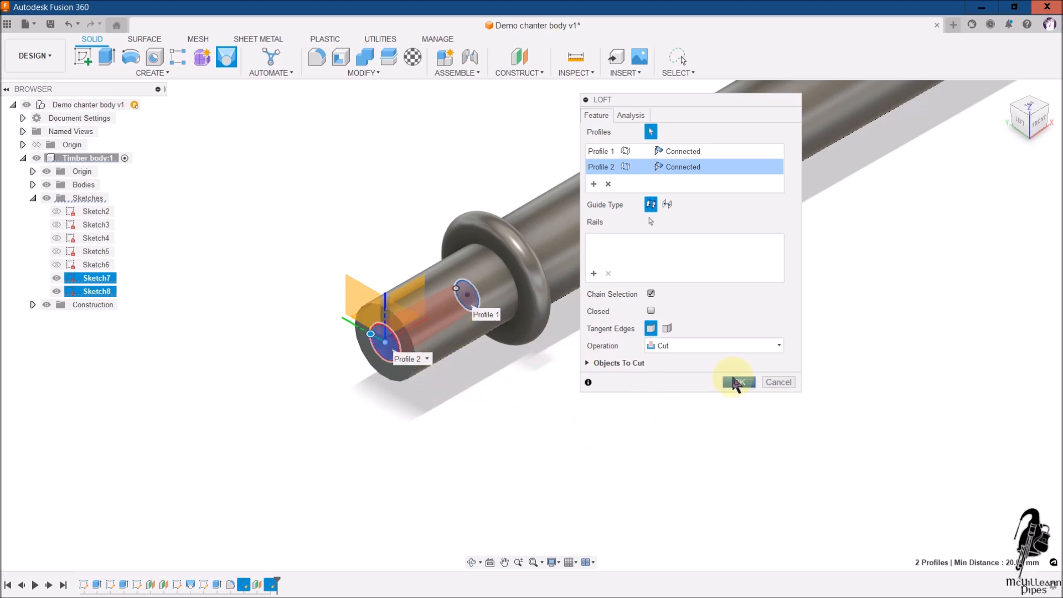
{"action": "left_click", "coordinate": [737, 382]}
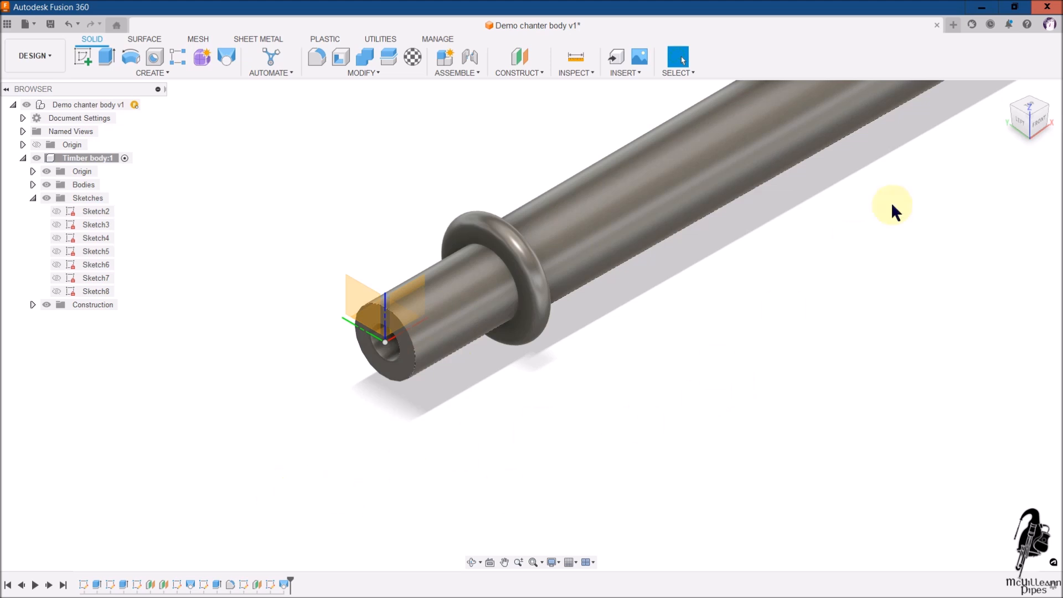
Step: Sketch a 13.2 mm diameter circle centred on the end face at the chanter's far end, opposite the flange
{"action": "left_click", "coordinate": [535, 565]}
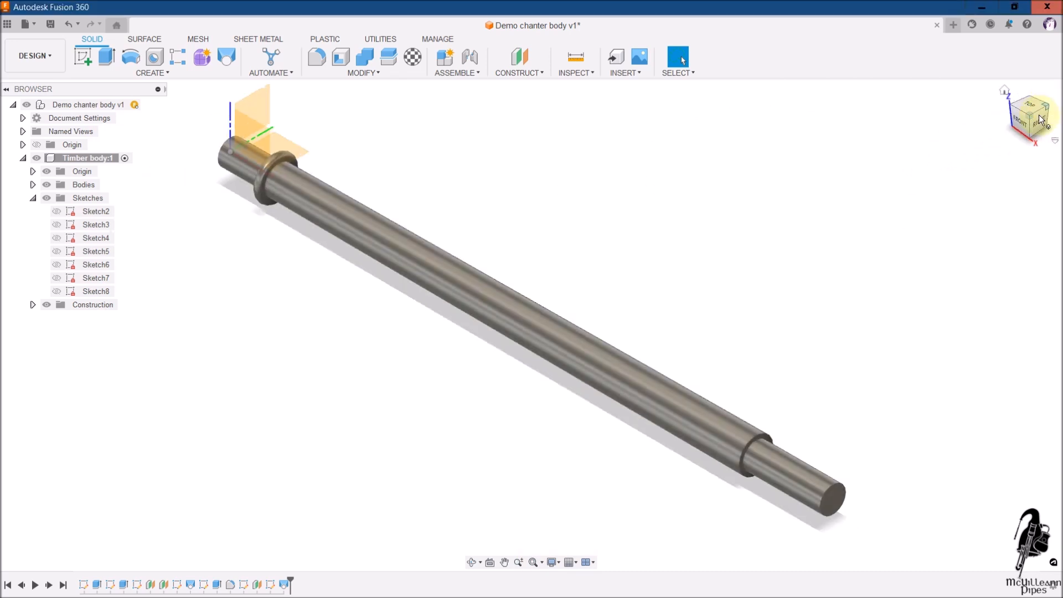
{"action": "left_click", "coordinate": [83, 56]}
{"action": "left_click", "coordinate": [832, 506]}
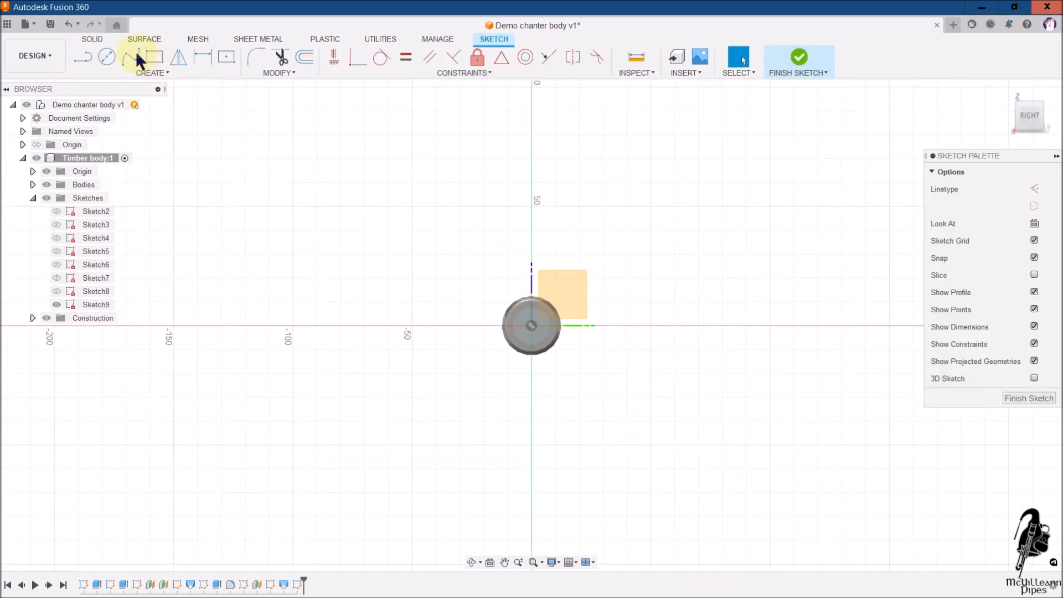
{"action": "left_click", "coordinate": [107, 56]}
{"action": "scroll", "coordinate": [537, 316], "scroll_direction": "up", "scroll_amount": 5}
{"action": "left_click", "coordinate": [533, 331]}
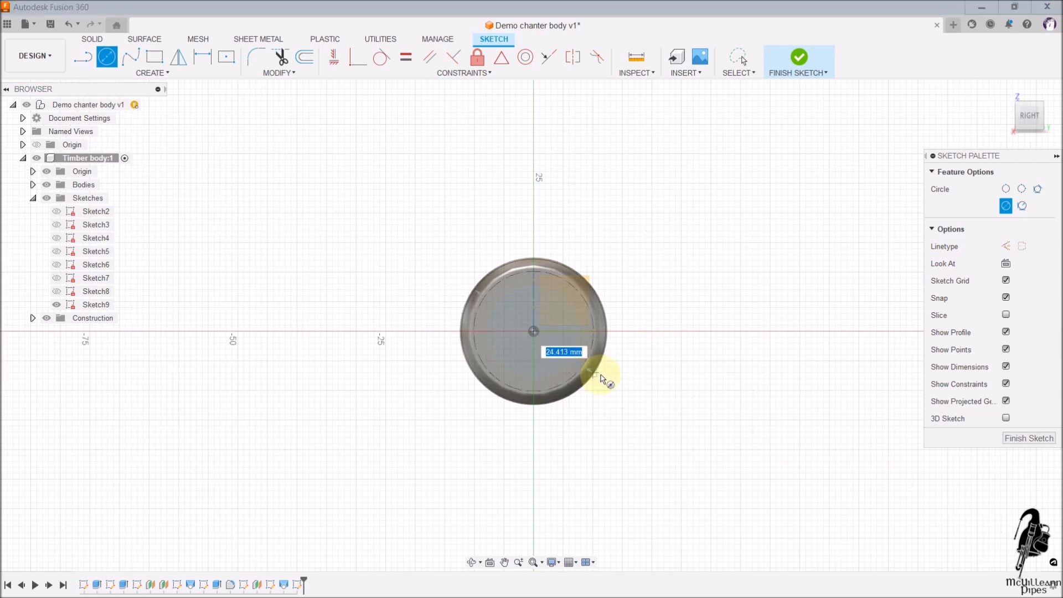
{"action": "type", "text": "13.2"}
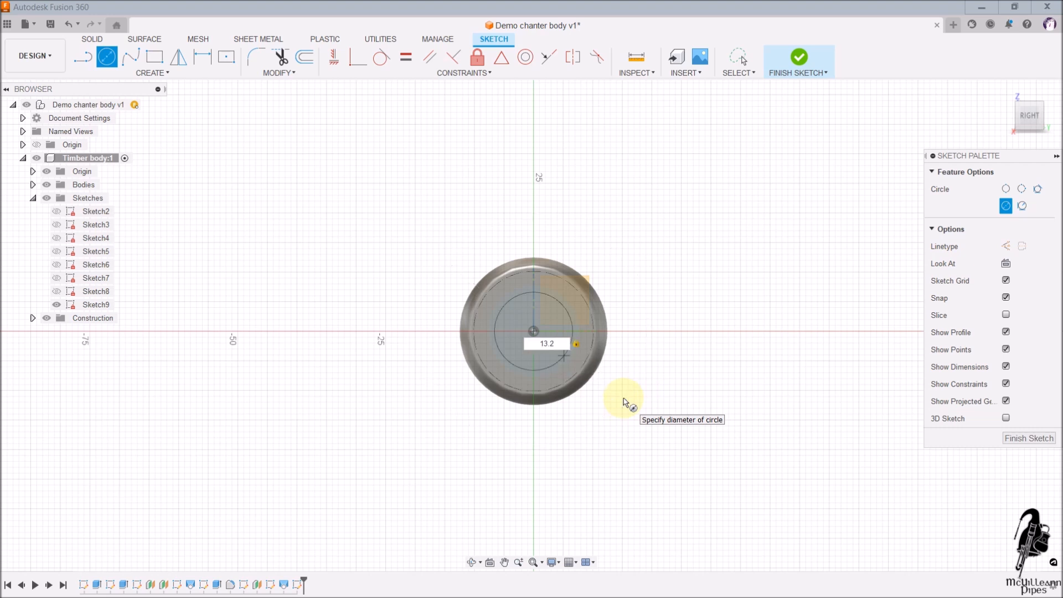
{"action": "key", "text": "Return"}
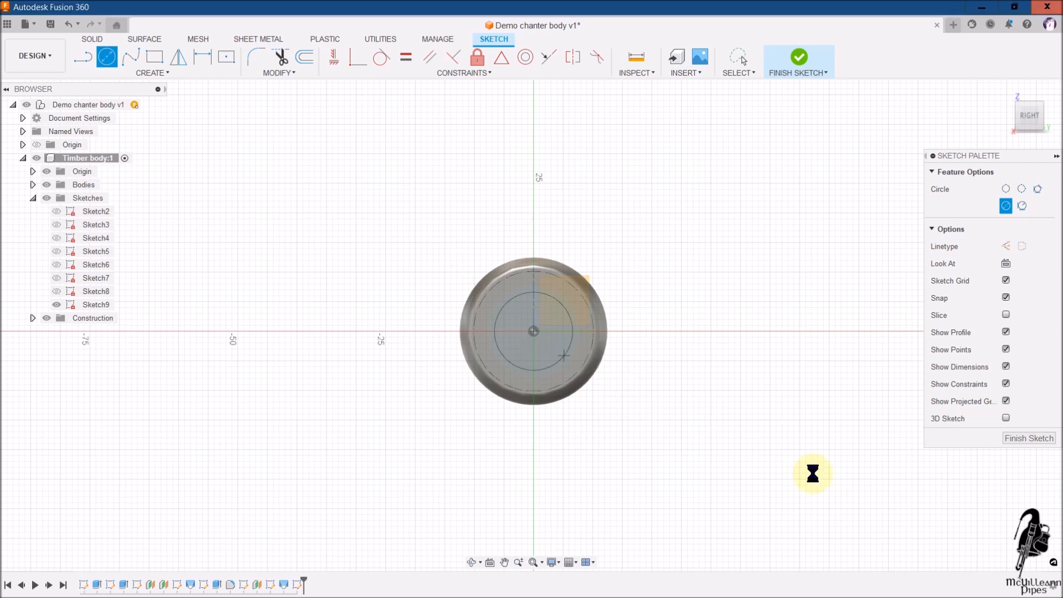
{"action": "key", "text": "Escape"}
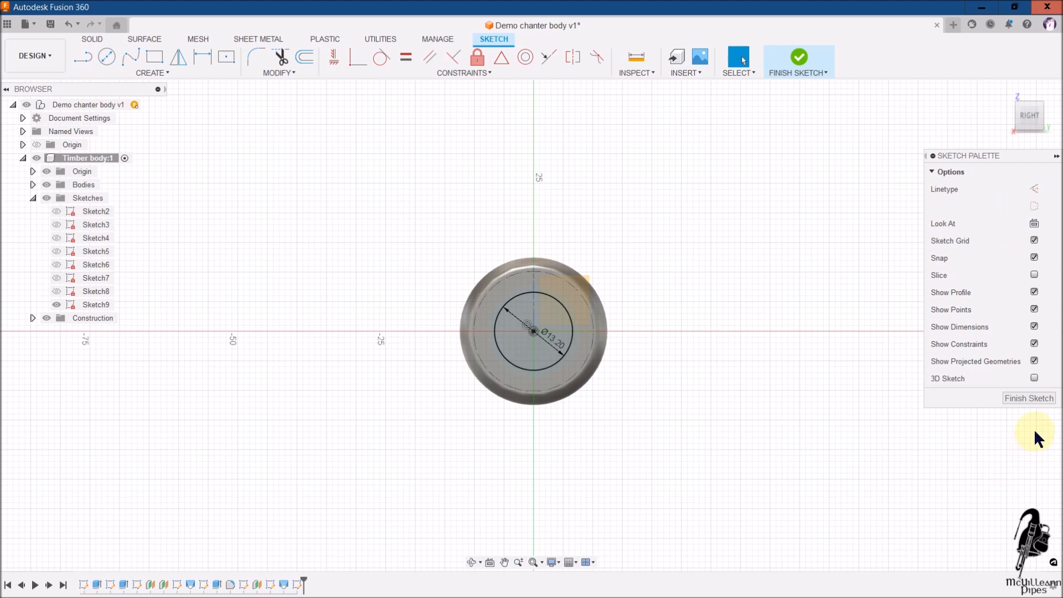
Step: Finish the 13.2 mm circle sketch and show the sketch holding the 5.5 mm circle on the offset plane
{"action": "left_click", "coordinate": [1040, 401]}
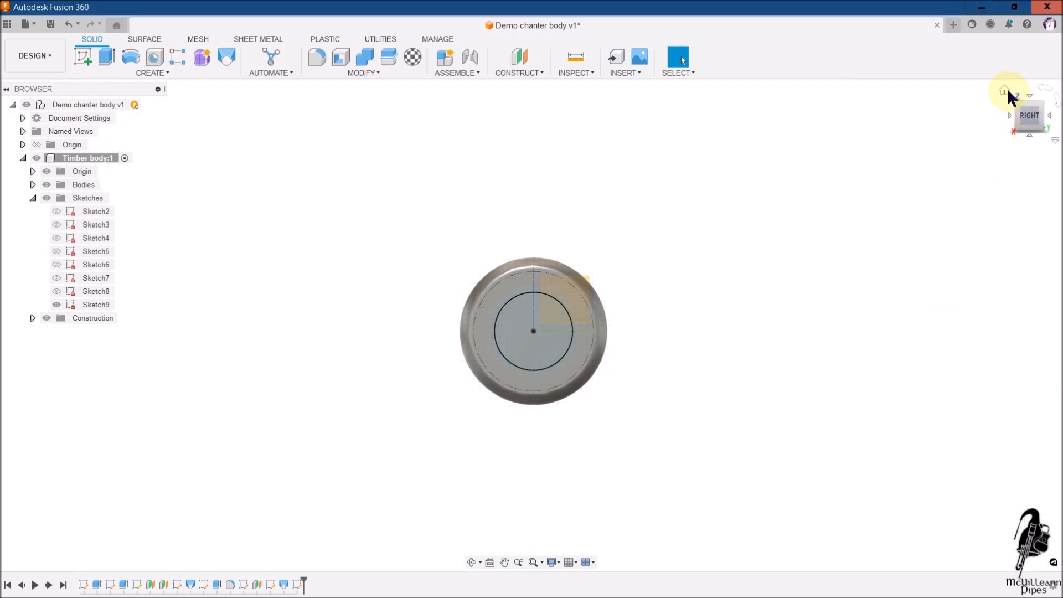
{"action": "left_click", "coordinate": [1004, 92]}
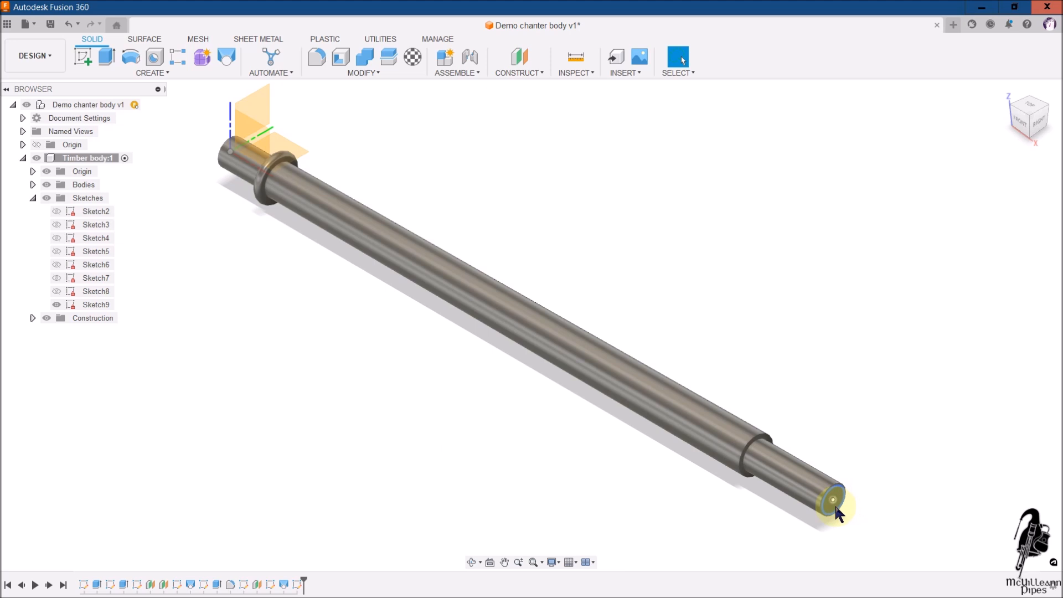
{"action": "left_click", "coordinate": [56, 291]}
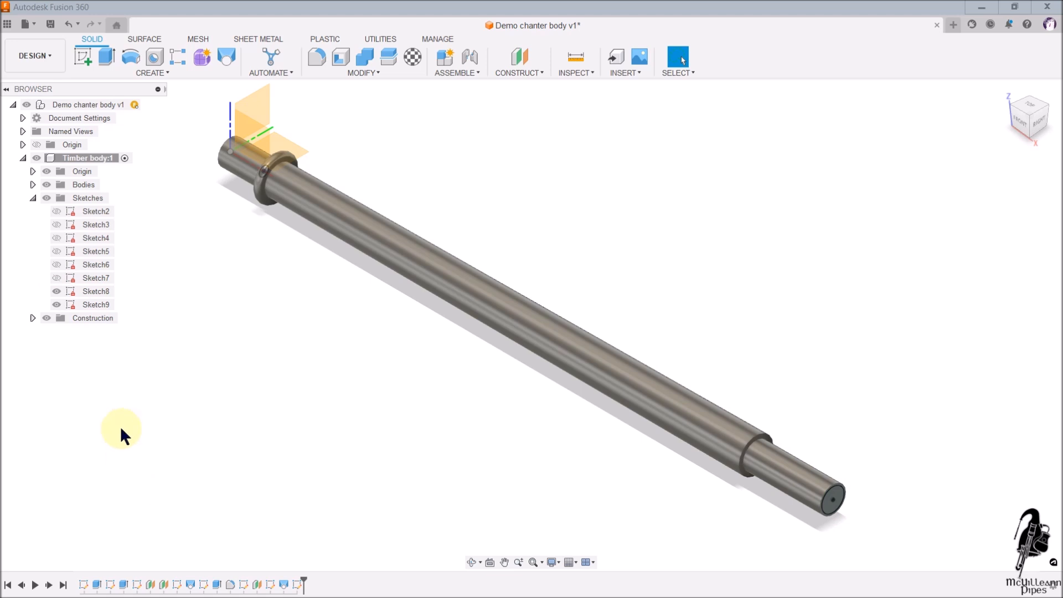
{"action": "left_click", "coordinate": [57, 292]}
{"action": "left_click", "coordinate": [56, 291]}
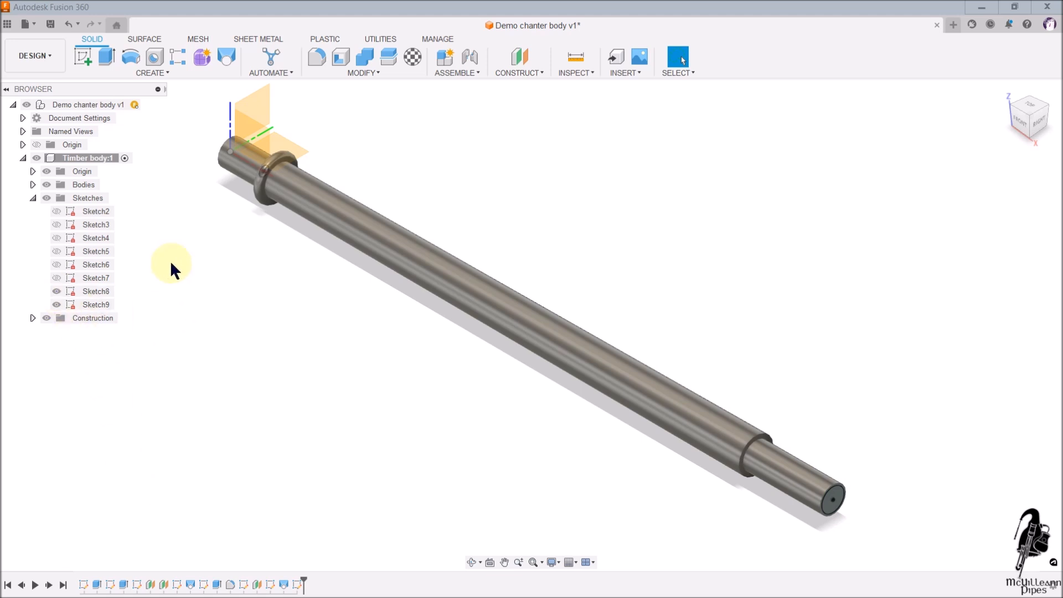
{"action": "scroll", "coordinate": [213, 249], "scroll_direction": "up", "scroll_amount": 5}
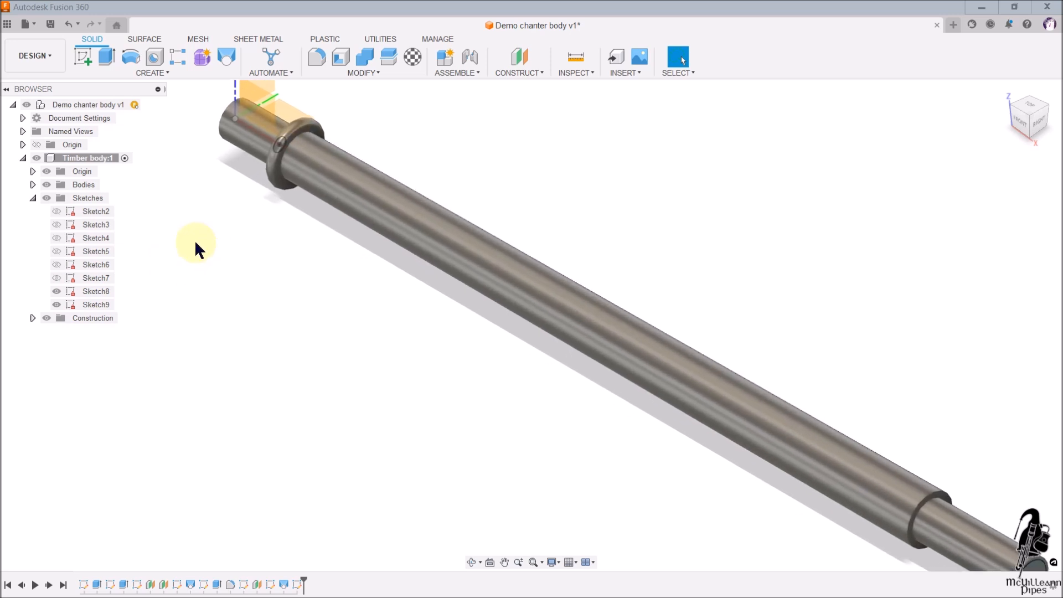
Step: Cut the main tapered bore by lofting from the 5.5 mm circle on the offset plane to the 13.2 mm circle on the far end face
{"action": "left_click", "coordinate": [227, 55]}
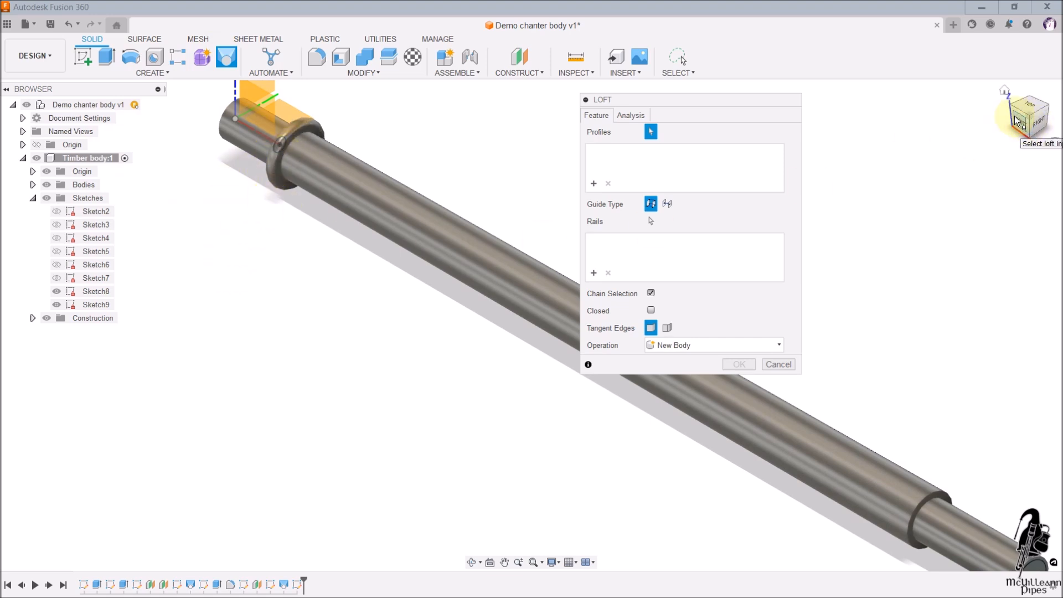
{"action": "mouse_move", "coordinate": [1018, 121]}
{"action": "left_mouse_down"}
{"action": "mouse_move", "coordinate": [1055, 197]}
{"action": "mouse_move", "coordinate": [1053, 230]}
{"action": "mouse_move", "coordinate": [847, 246]}
{"action": "left_mouse_up"}
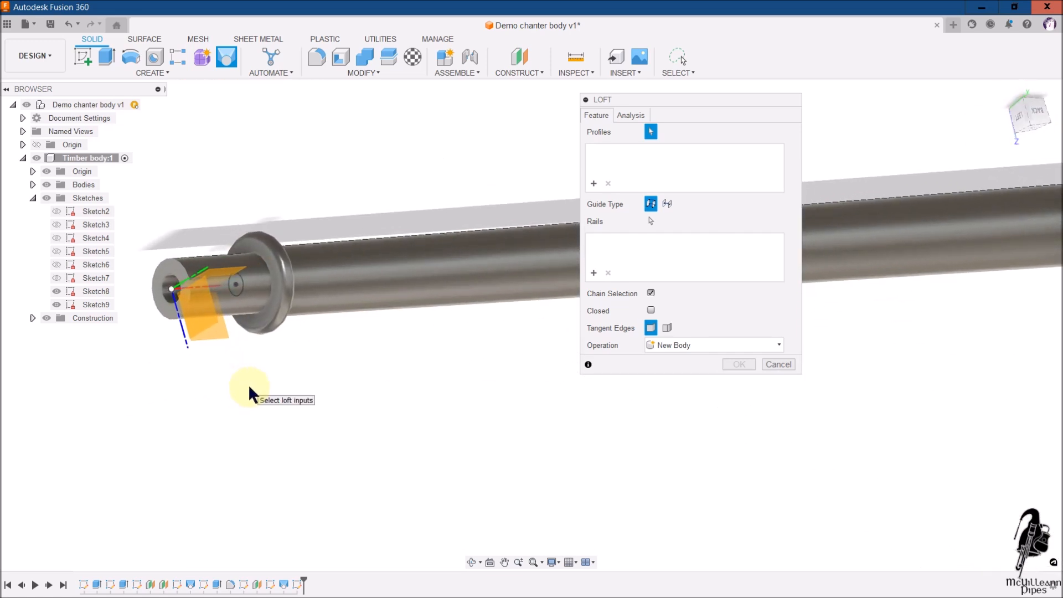
{"action": "scroll", "coordinate": [248, 384], "scroll_direction": "up", "scroll_amount": 5}
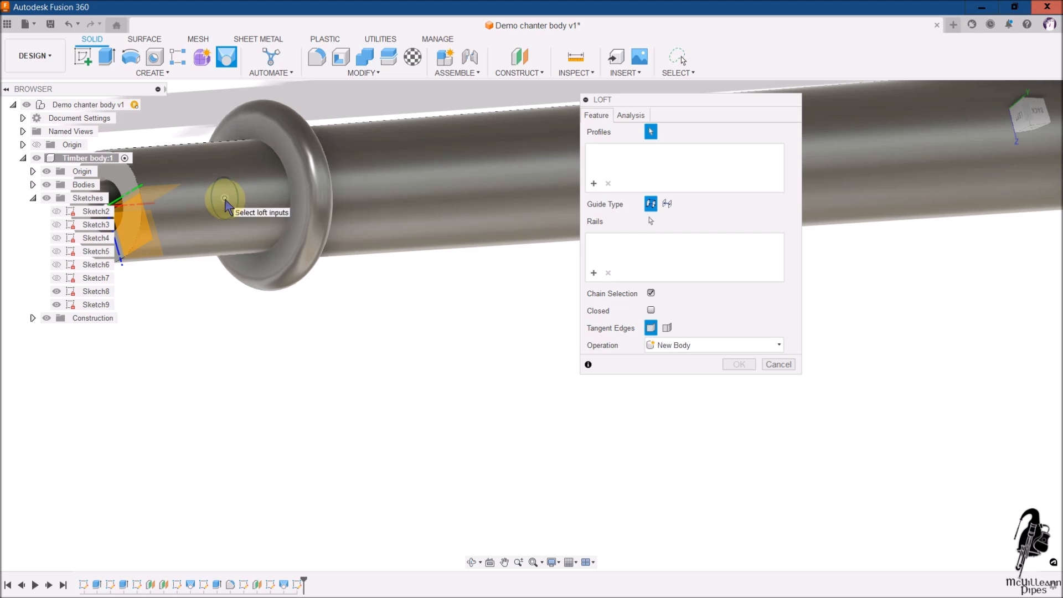
{"action": "left_click", "coordinate": [225, 206]}
{"action": "scroll", "coordinate": [202, 404], "scroll_direction": "down", "scroll_amount": 3}
{"action": "scroll", "coordinate": [199, 408], "scroll_direction": "down", "scroll_amount": 5}
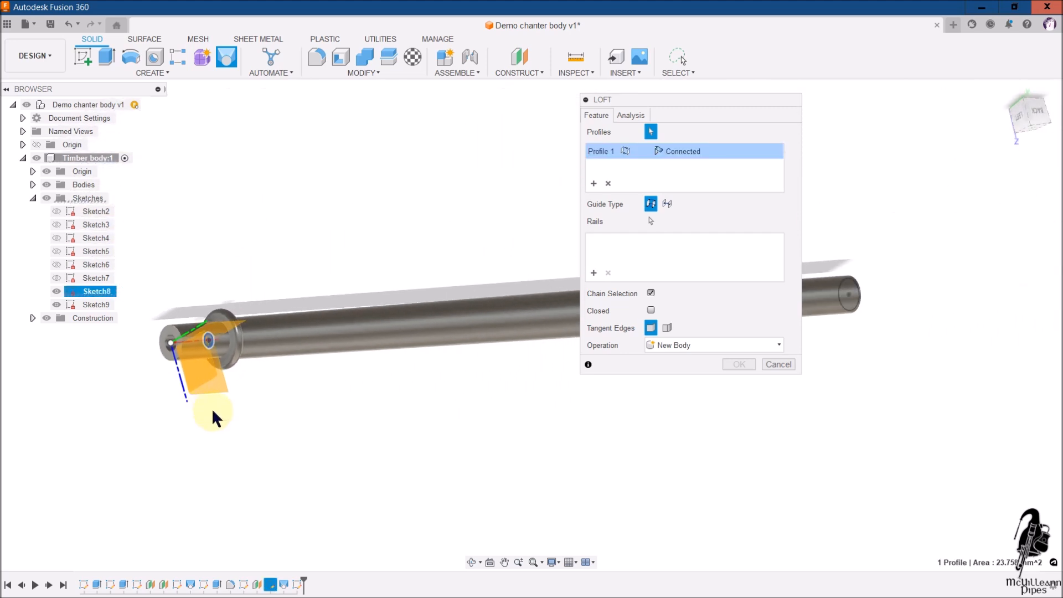
{"action": "left_click", "coordinate": [847, 301]}
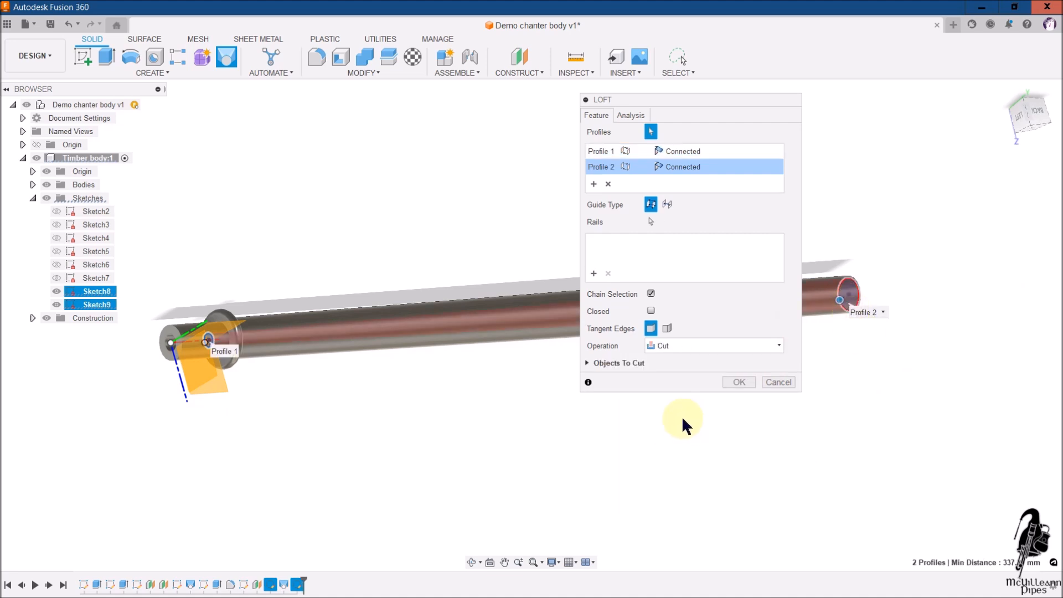
{"action": "left_click_drag", "start_coordinate": [746, 97], "coordinate": [916, 113]}
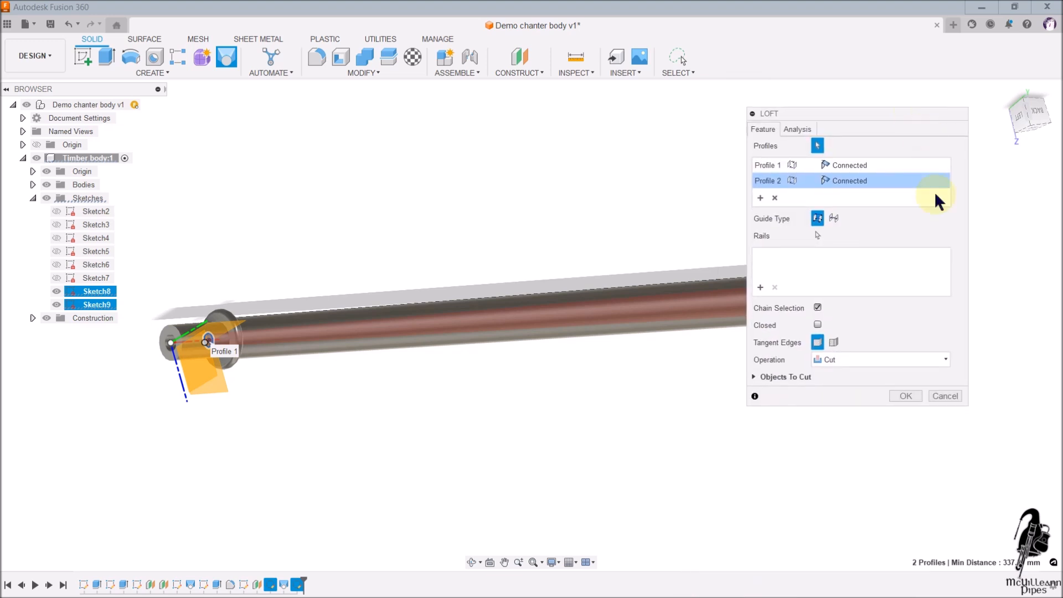
{"action": "left_click", "coordinate": [907, 396]}
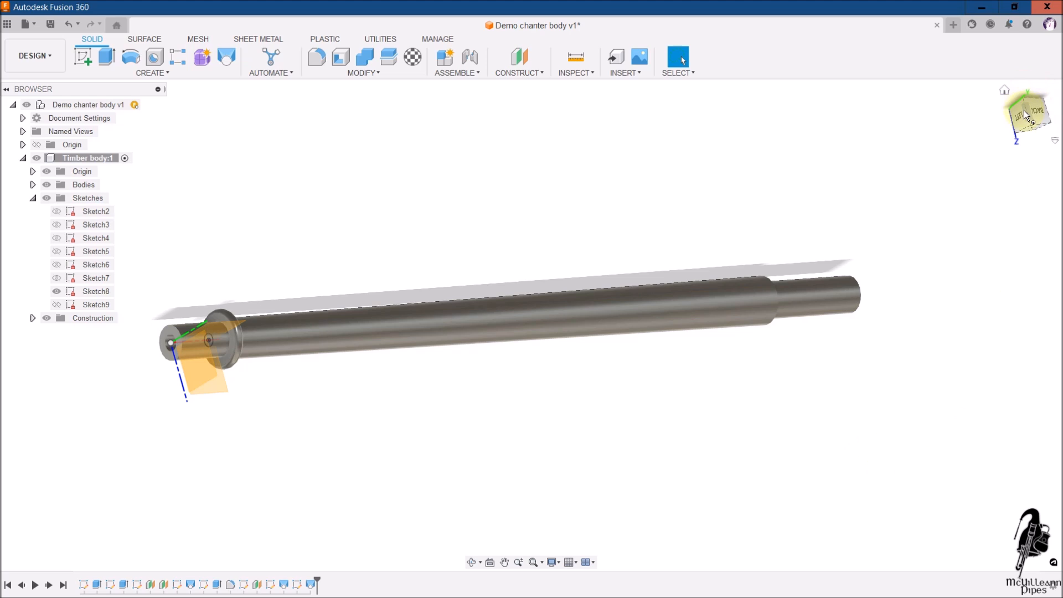
Step: Create a section analysis of the body on the XZ plane at 0 mm, flipped to expose the bore, and hide the analysis
{"action": "left_click", "coordinate": [1004, 91]}
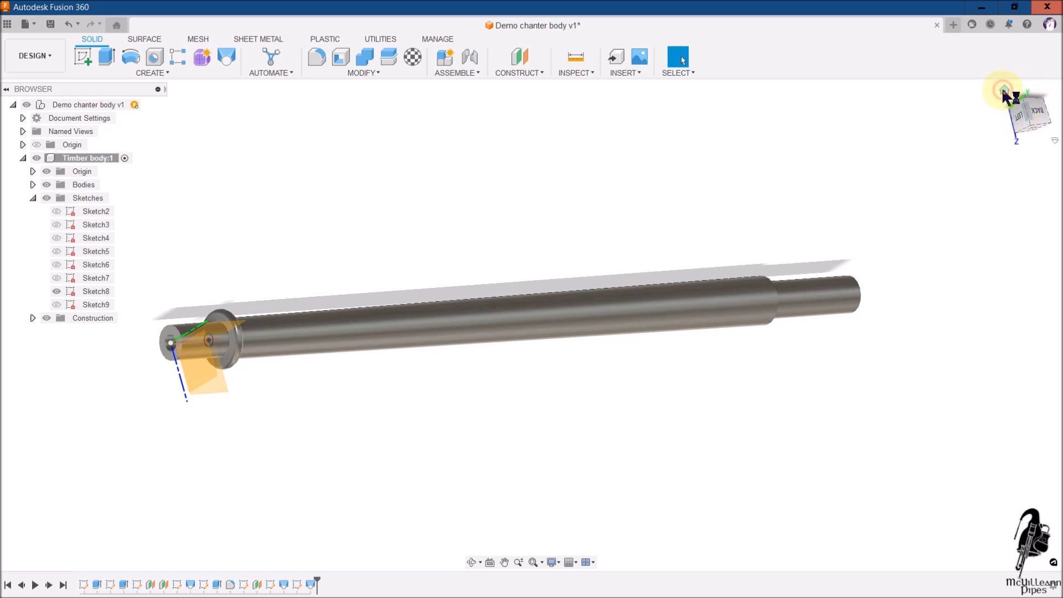
{"action": "left_click", "coordinate": [1021, 126]}
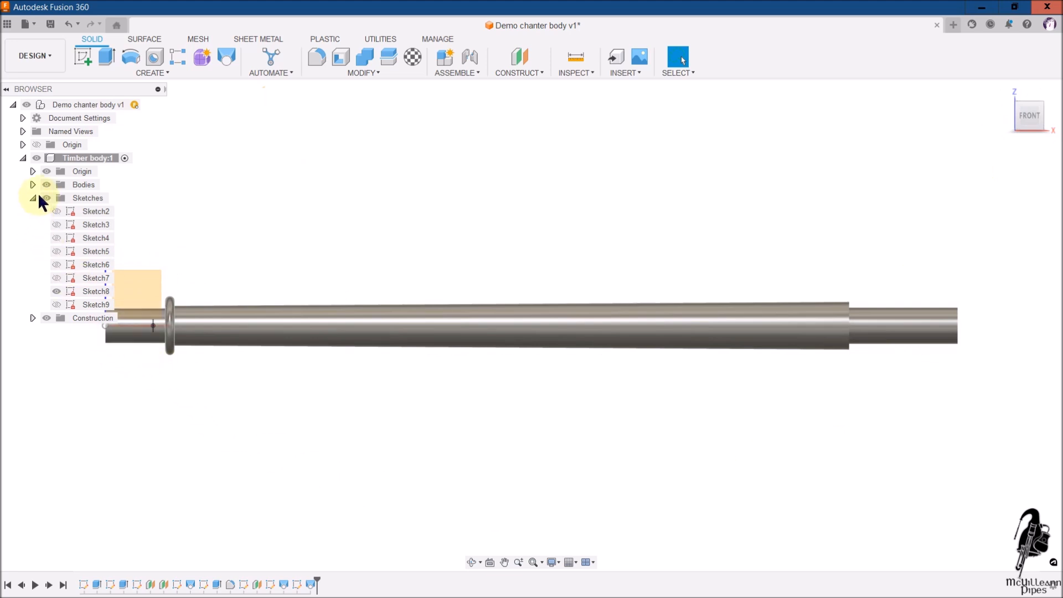
{"action": "left_click", "coordinate": [33, 199]}
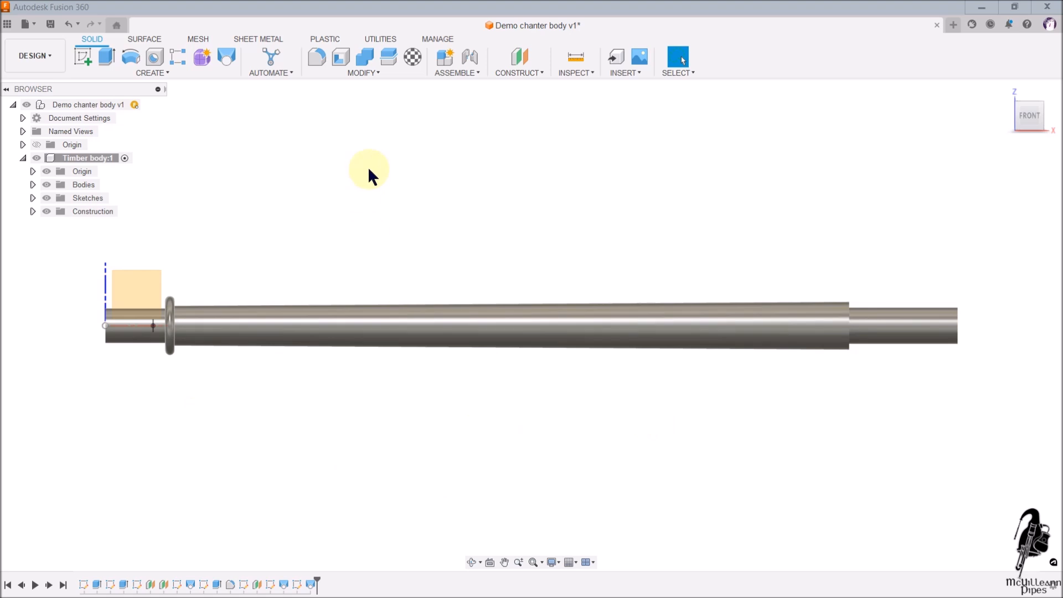
{"action": "left_click", "coordinate": [593, 72]}
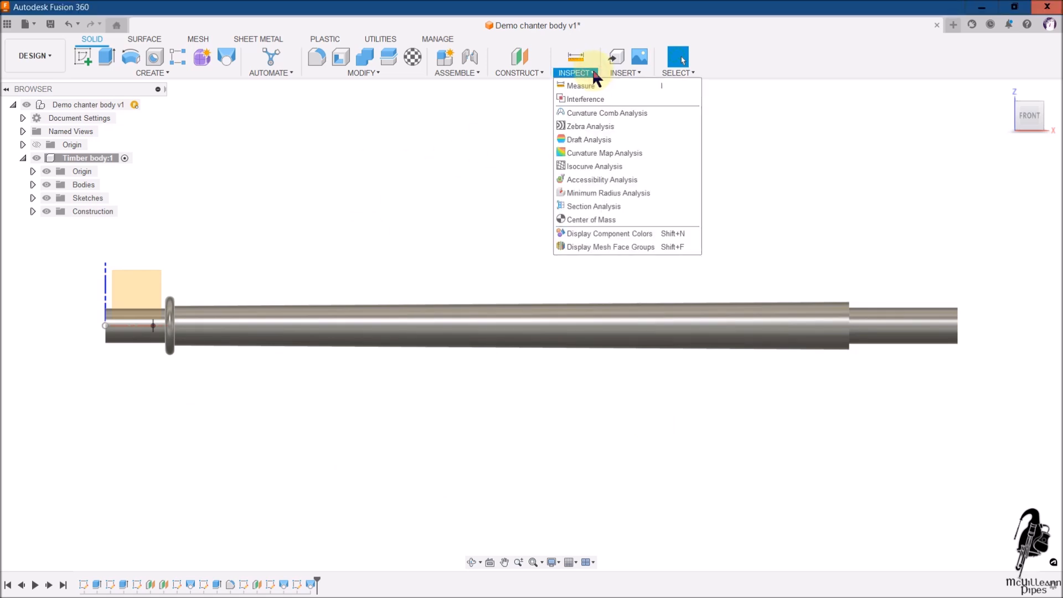
{"action": "left_click", "coordinate": [576, 207]}
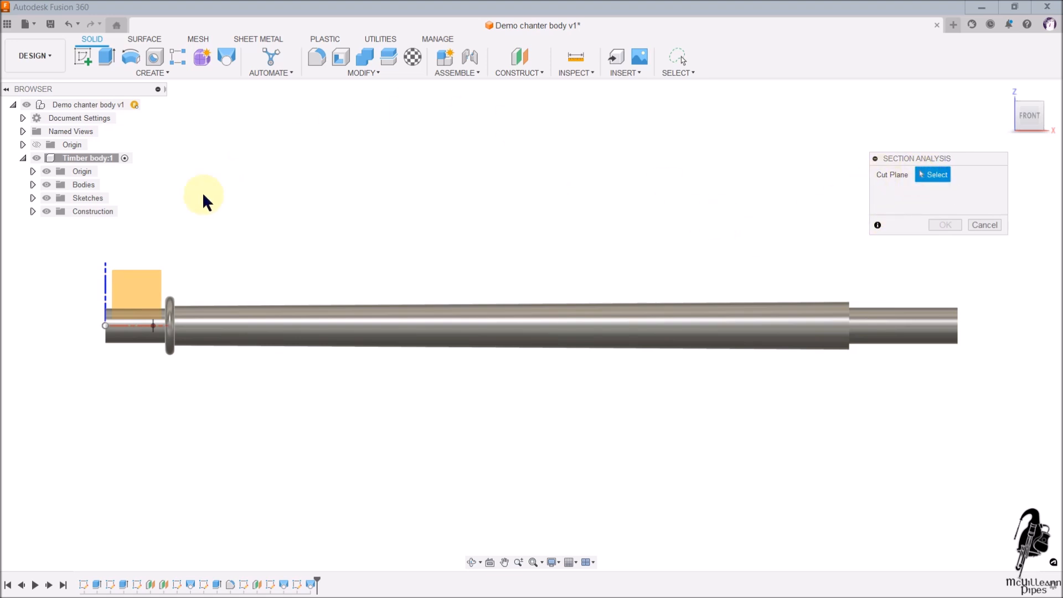
{"action": "left_click", "coordinate": [147, 285]}
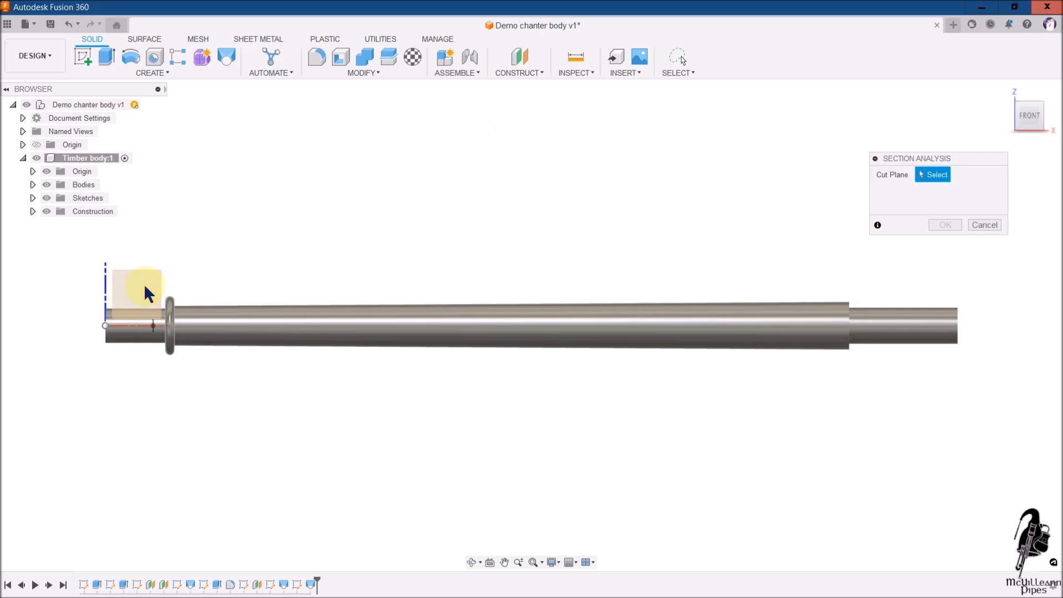
{"action": "left_click", "coordinate": [138, 287]}
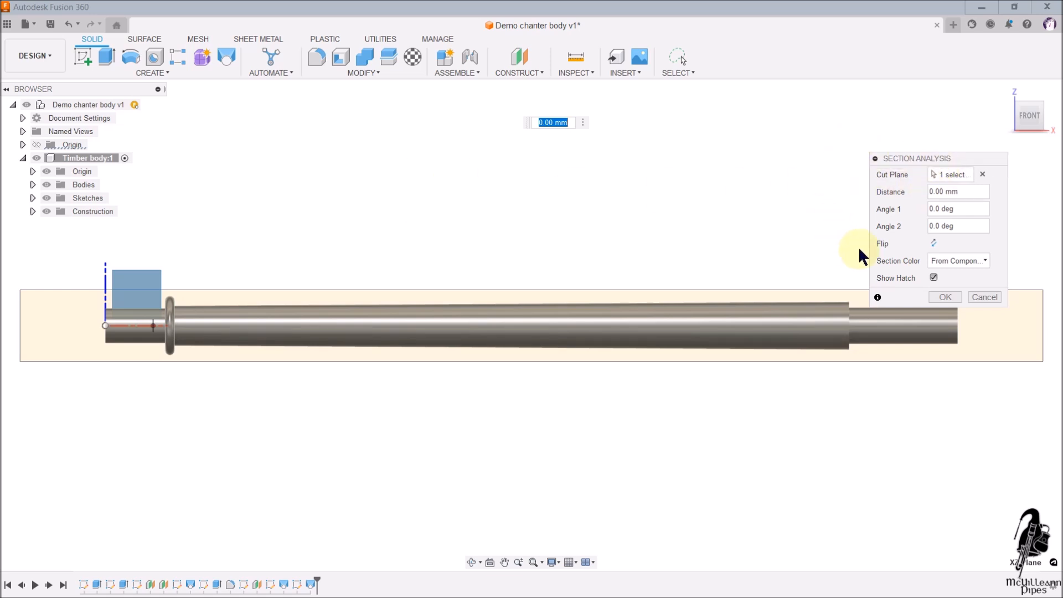
{"action": "left_click", "coordinate": [933, 244]}
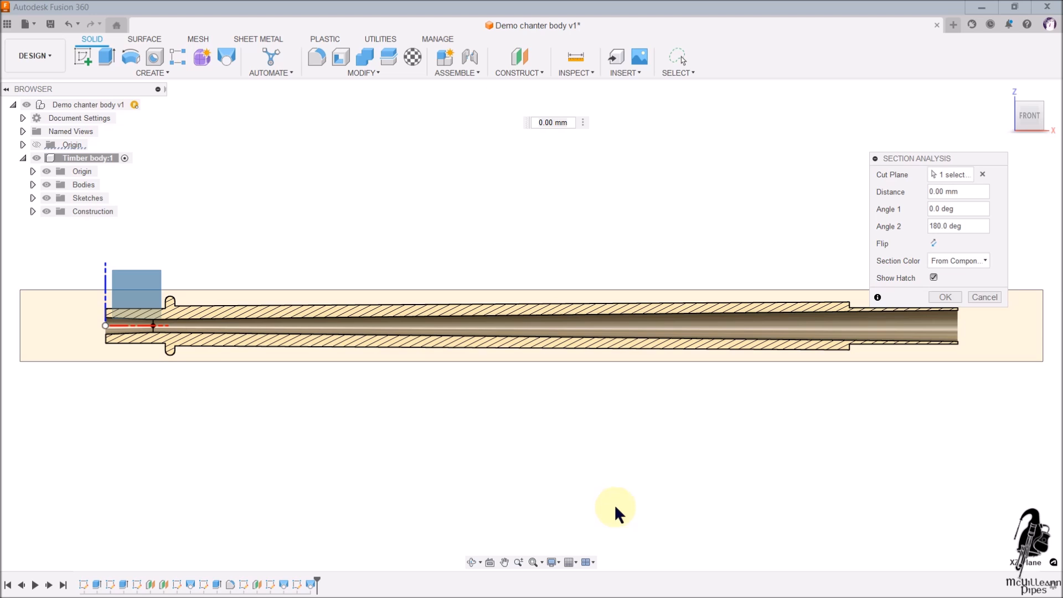
{"action": "left_click", "coordinate": [953, 300]}
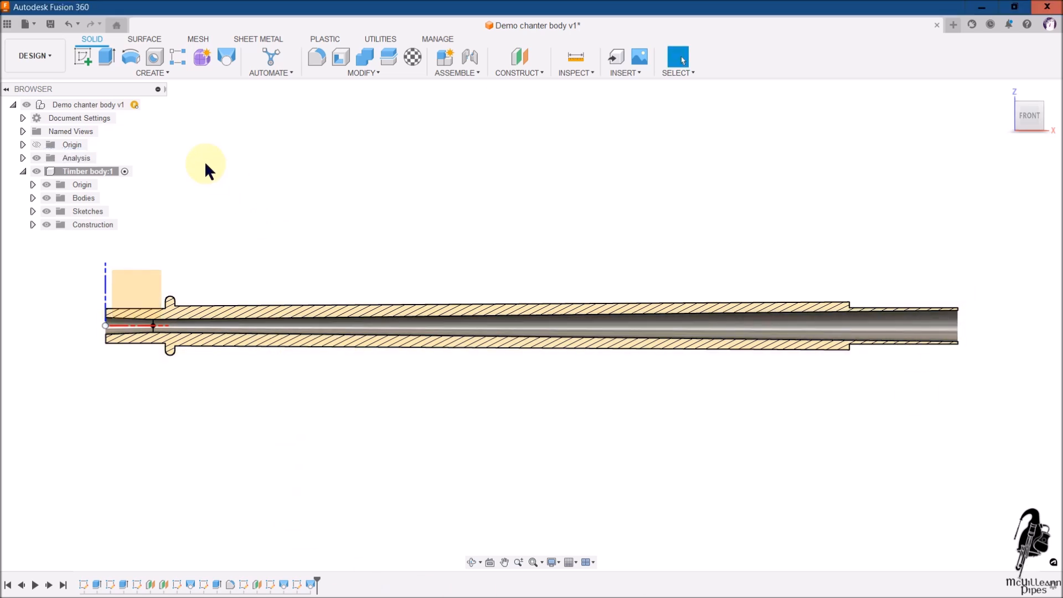
{"action": "left_click", "coordinate": [36, 158]}
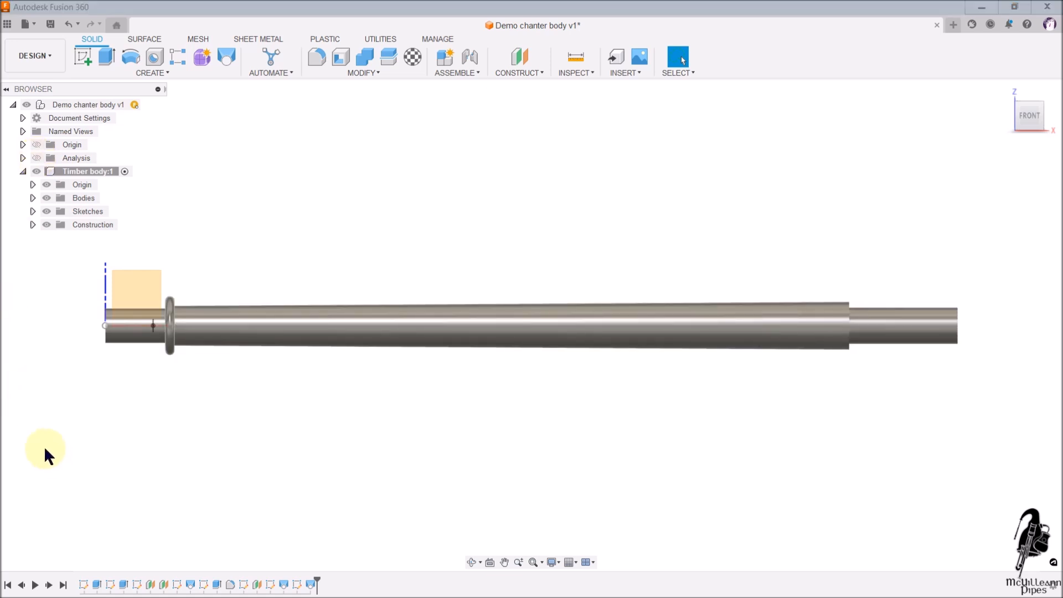
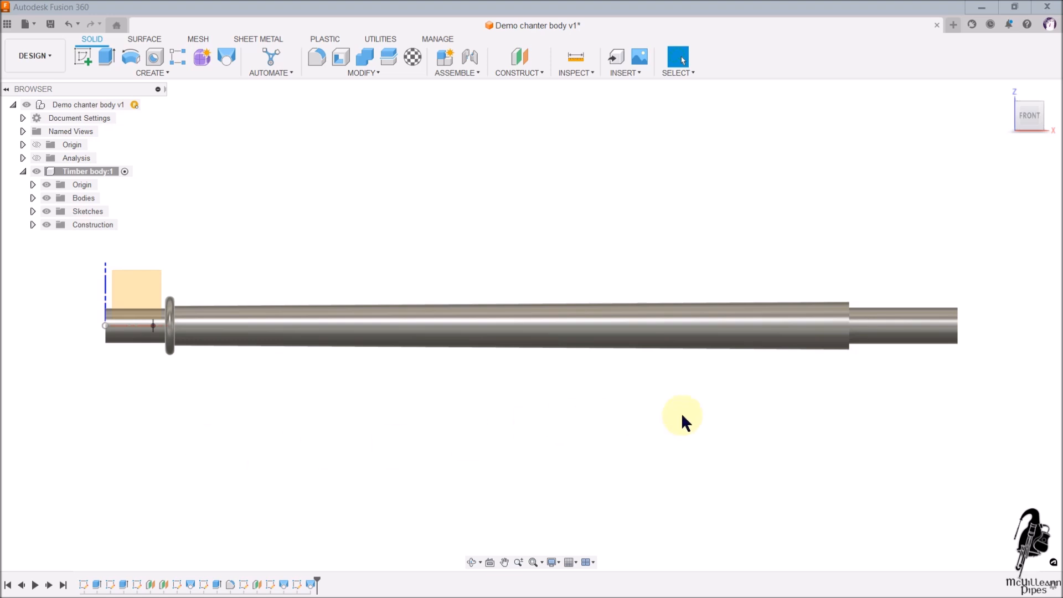
Step: Start a new sketch on the XY origin plane of the timber body component
{"action": "left_click", "coordinate": [1004, 90]}
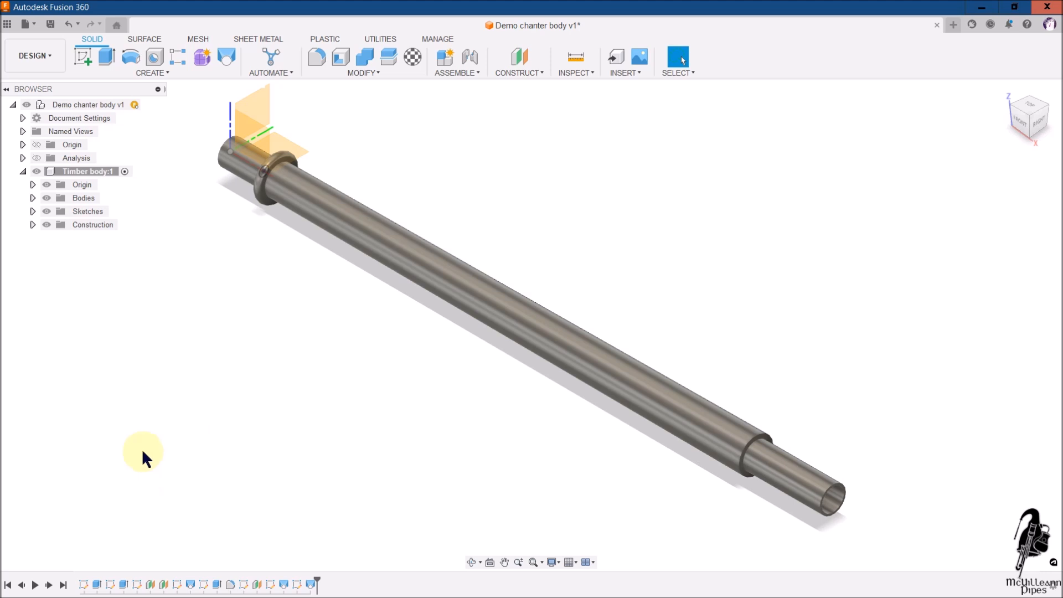
{"action": "left_click", "coordinate": [32, 211]}
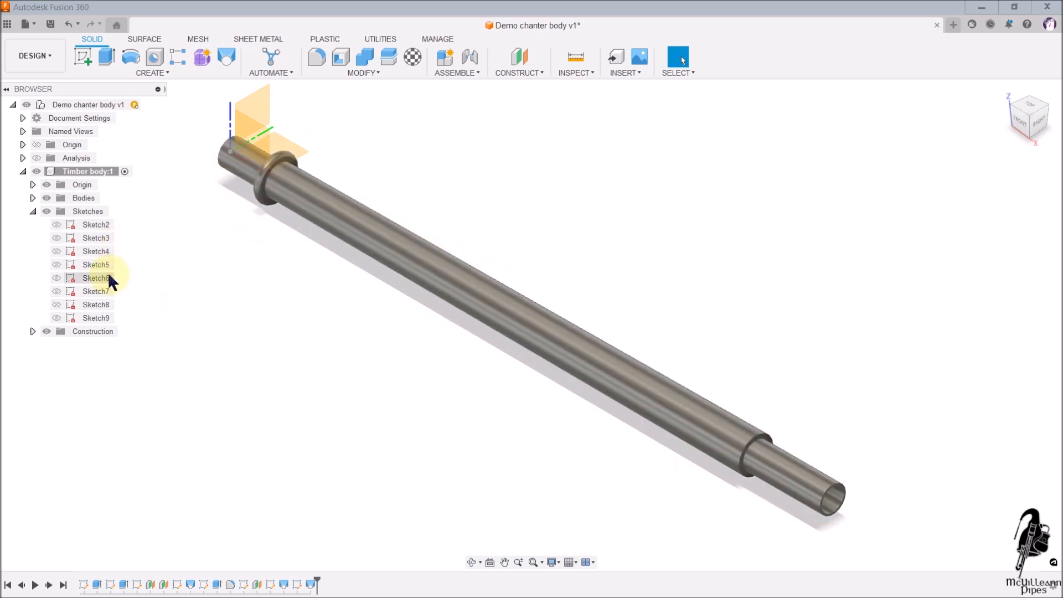
{"action": "left_click", "coordinate": [34, 182]}
{"action": "left_click", "coordinate": [89, 251]}
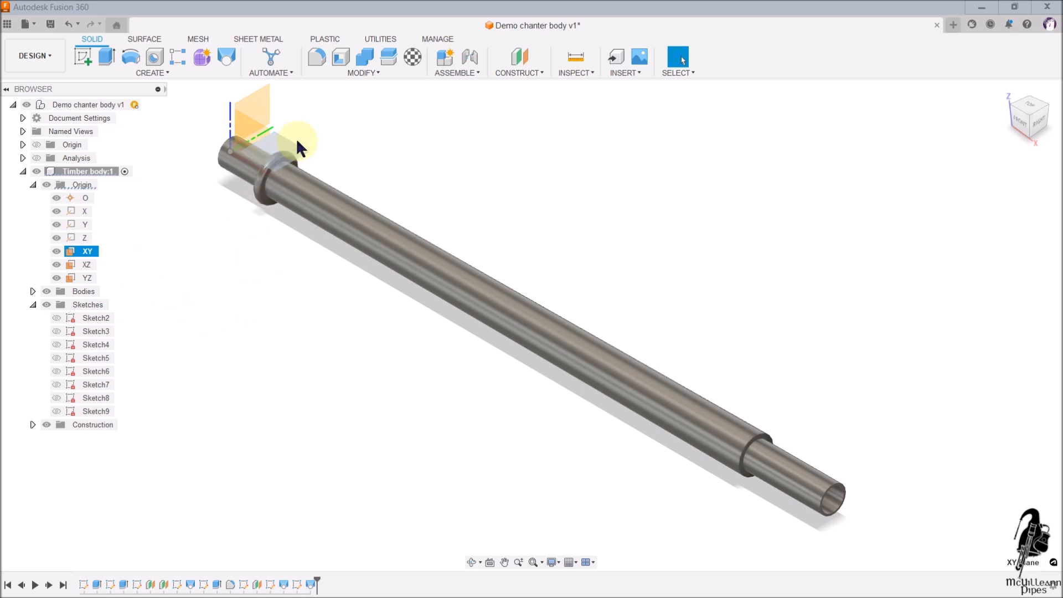
{"action": "left_click", "coordinate": [83, 58]}
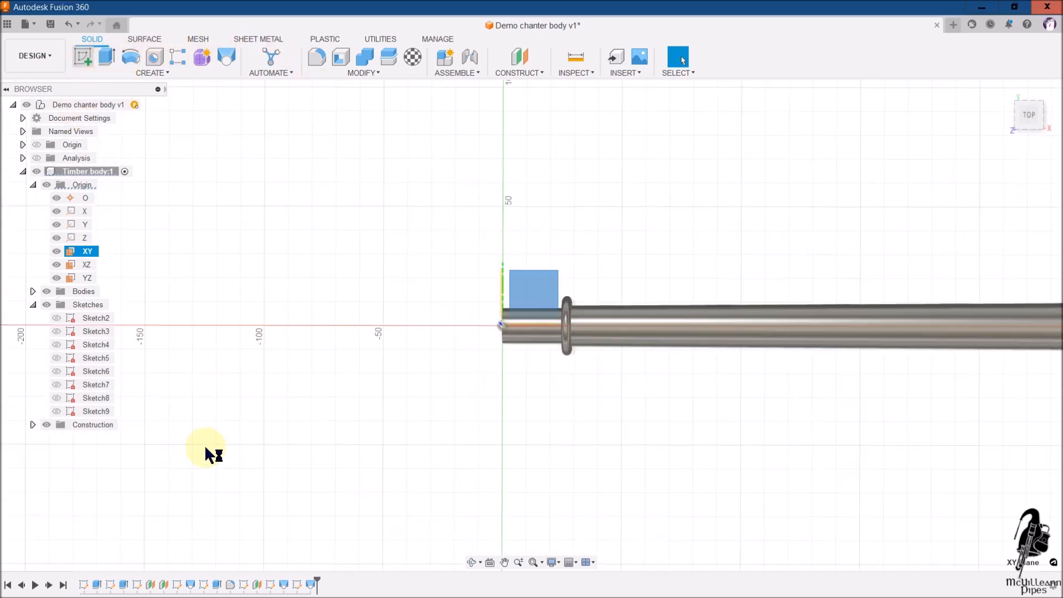
Step: Sketch a 7.05 mm diameter circle off the side of the body, centred at about X 250 mm, Y 40 mm
{"action": "scroll", "coordinate": [407, 479], "scroll_direction": "up", "scroll_amount": 5}
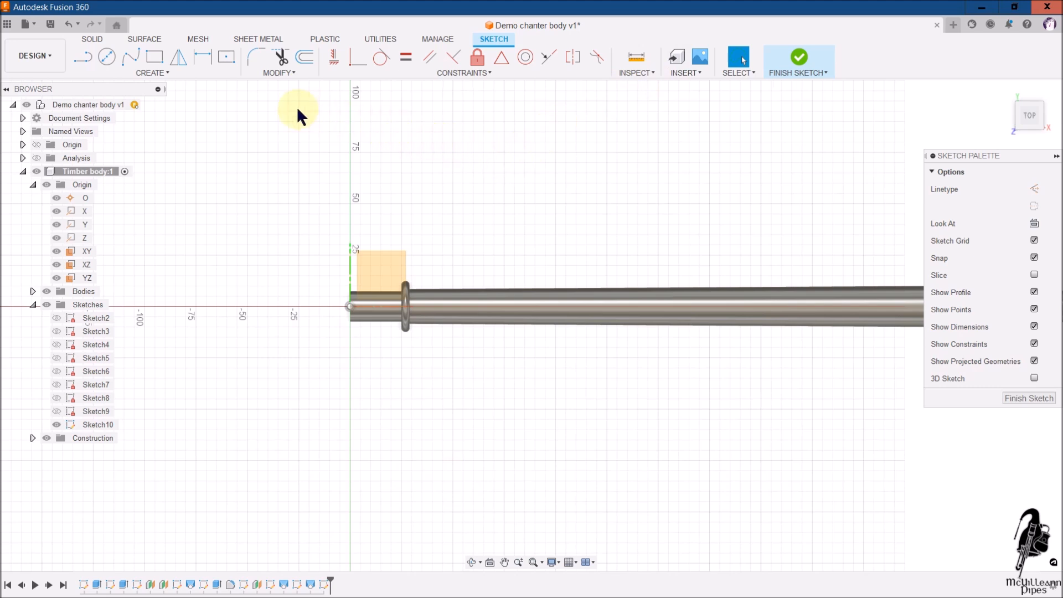
{"action": "left_click", "coordinate": [111, 57]}
{"action": "scroll", "coordinate": [186, 302], "scroll_direction": "down", "scroll_amount": 2}
{"action": "scroll", "coordinate": [186, 303], "scroll_direction": "down", "scroll_amount": 2}
{"action": "scroll", "coordinate": [186, 303], "scroll_direction": "up", "scroll_amount": 1}
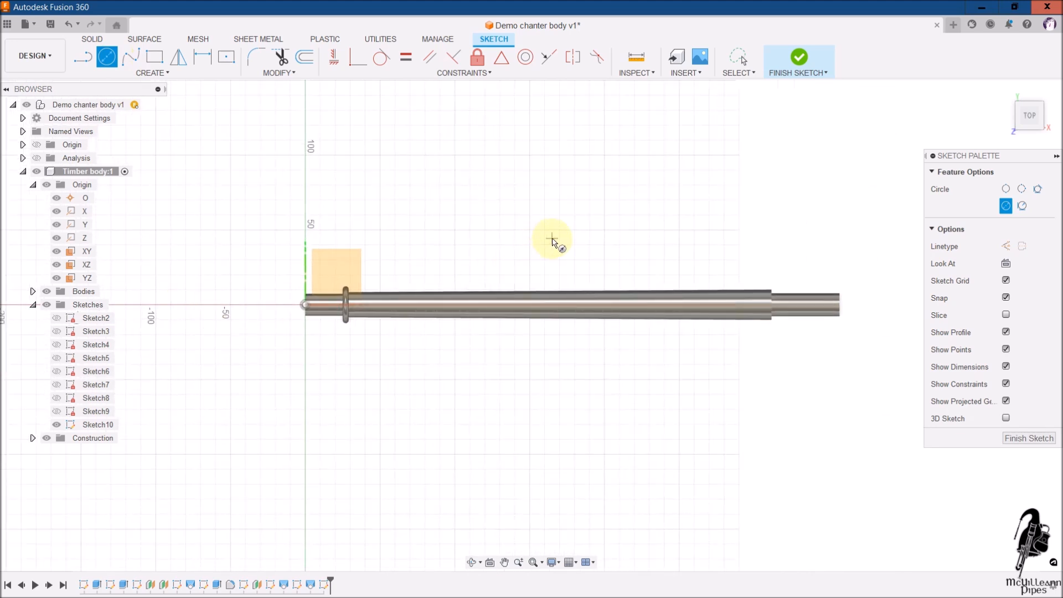
{"action": "left_click", "coordinate": [679, 245]}
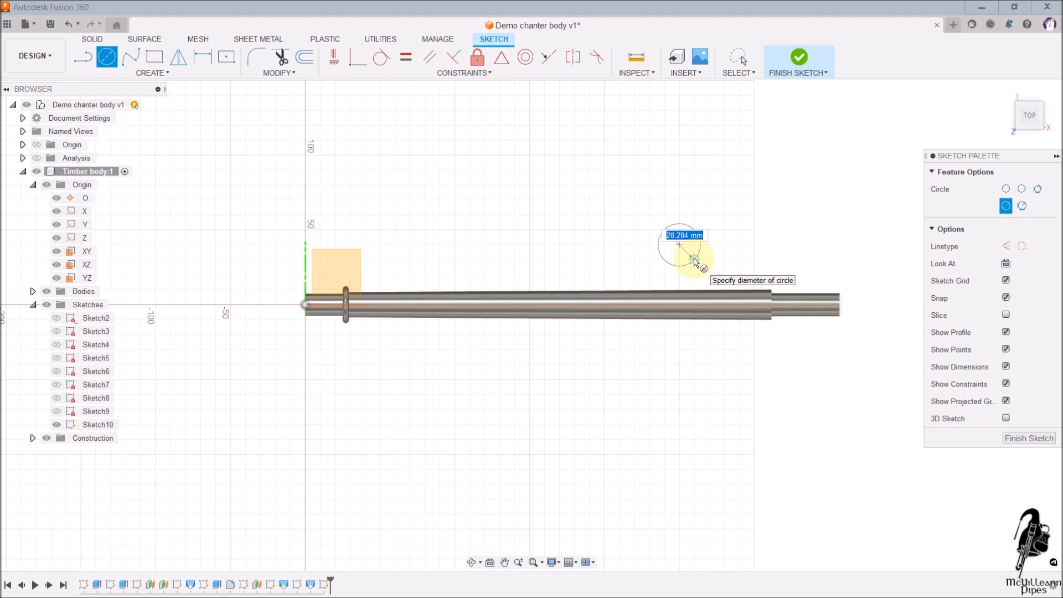
{"action": "type", "text": "7.05"}
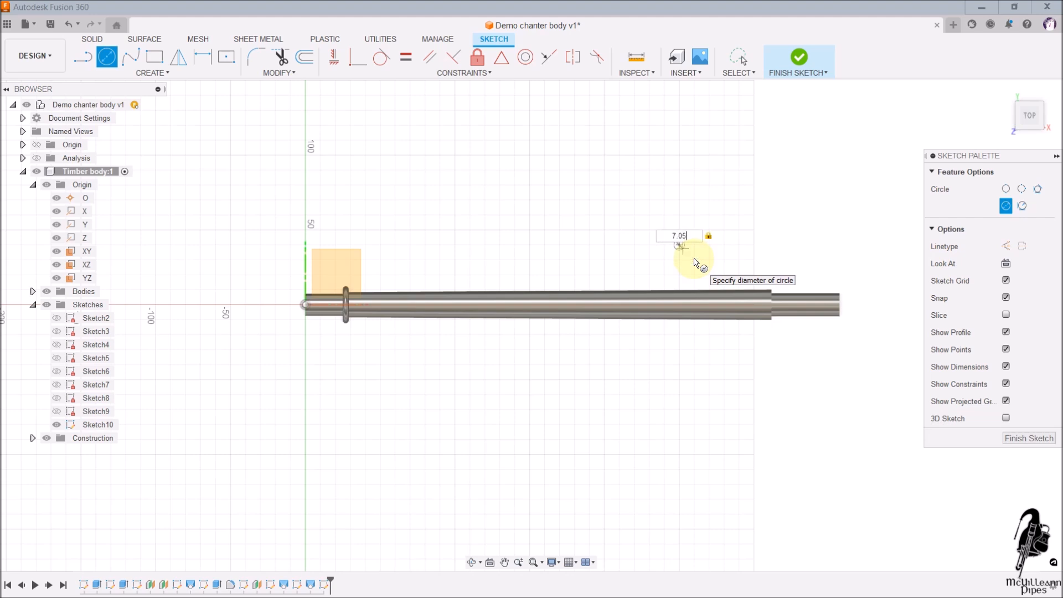
{"action": "key", "text": "Return"}
{"action": "key", "text": "Escape"}
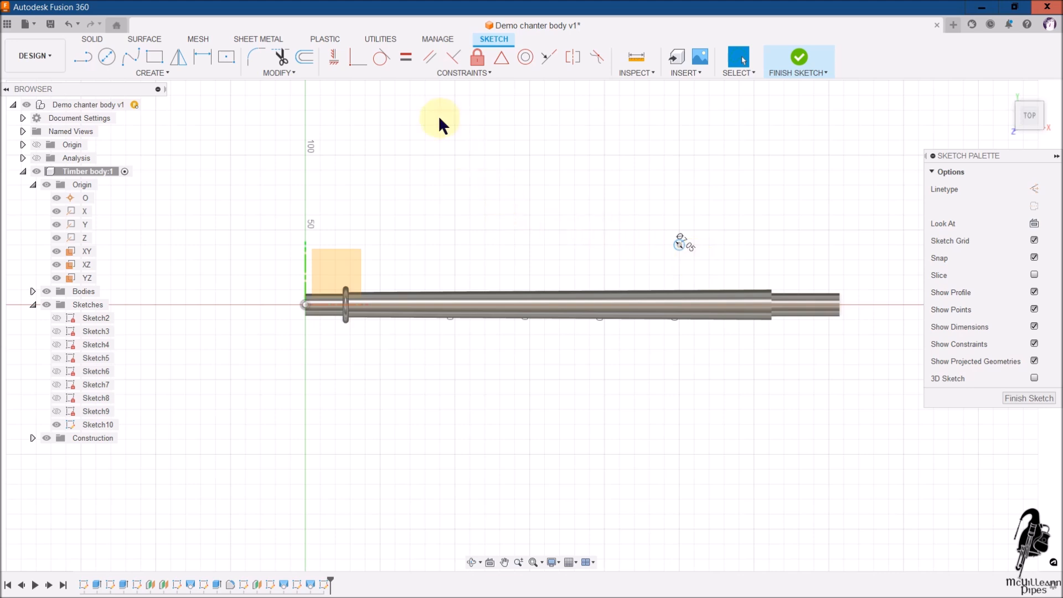
Step: Align the 7.05 mm circle's centre with the origin using a Horizontal/Vertical constraint, placing it on the body's axis
{"action": "left_click", "coordinate": [333, 61]}
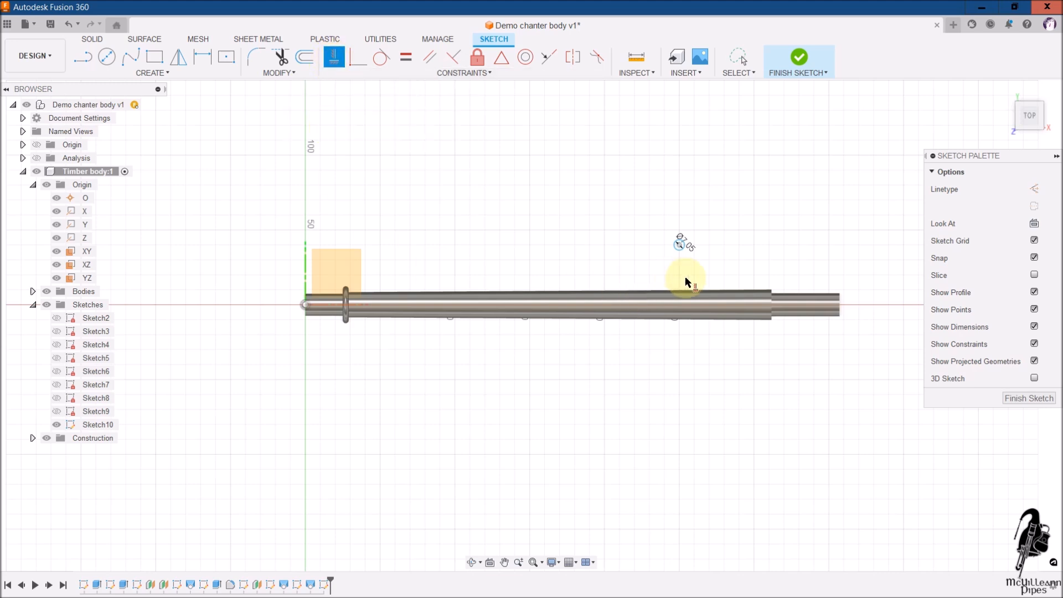
{"action": "left_click", "coordinate": [680, 246]}
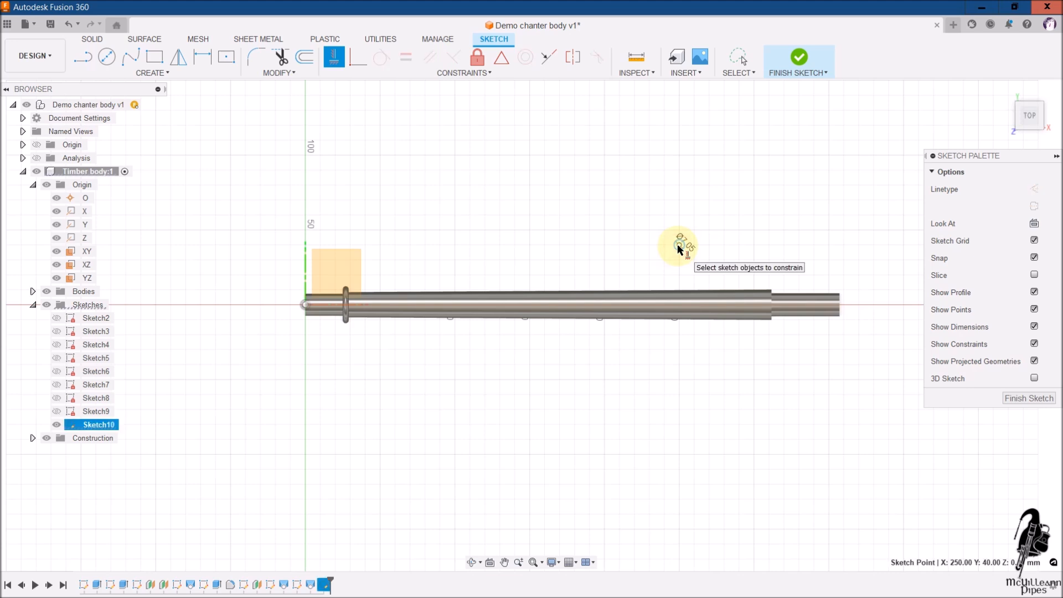
{"action": "left_click", "coordinate": [305, 308]}
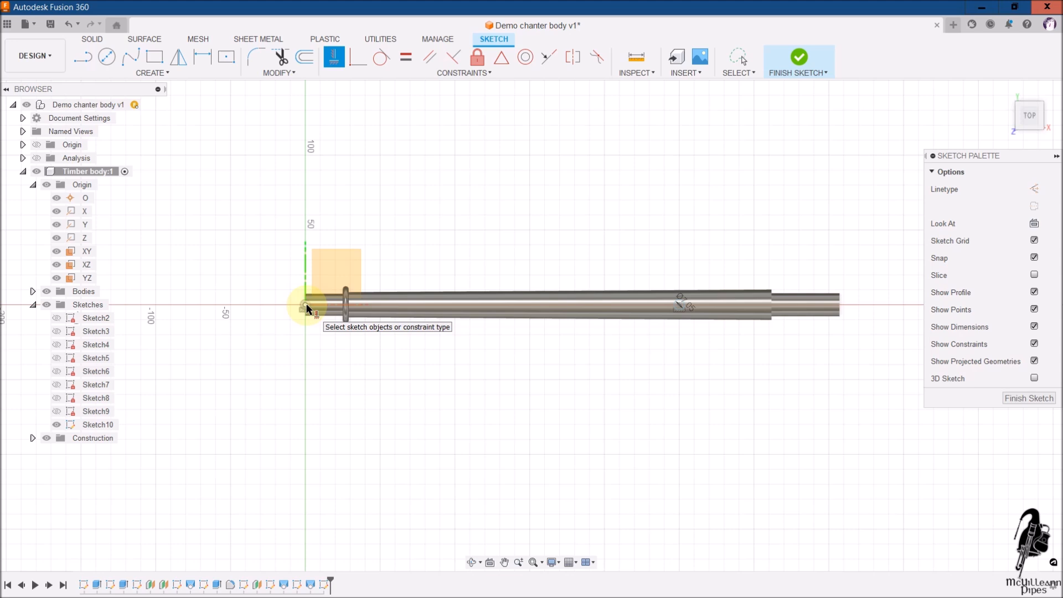
Step: Dimension the 7.05 mm circle's centre 56.9 mm from the end edge of the body's narrow tenon, opposite the origin
{"action": "left_click", "coordinate": [204, 55]}
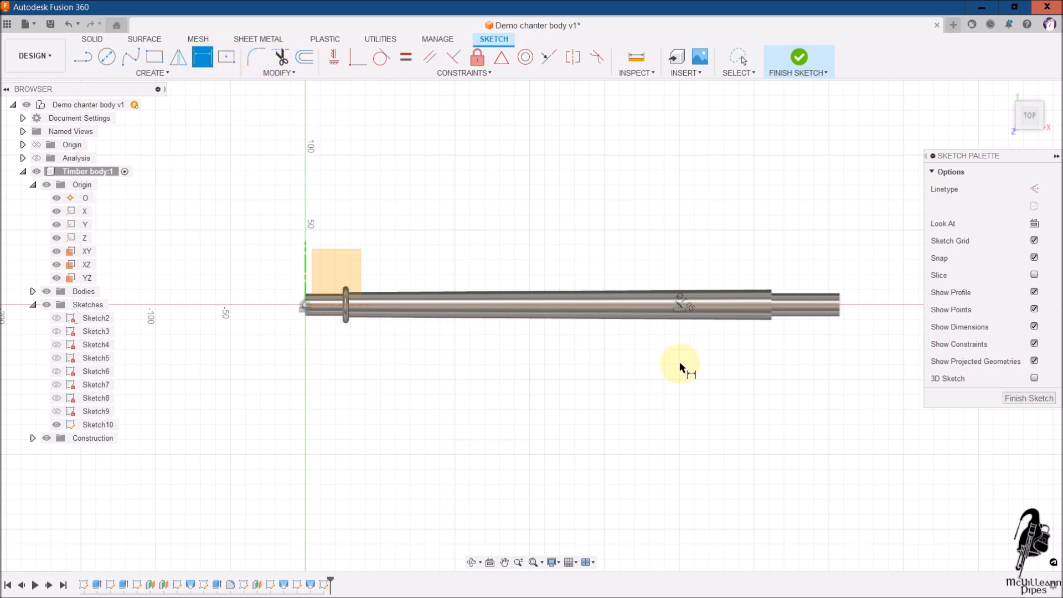
{"action": "left_click", "coordinate": [679, 305]}
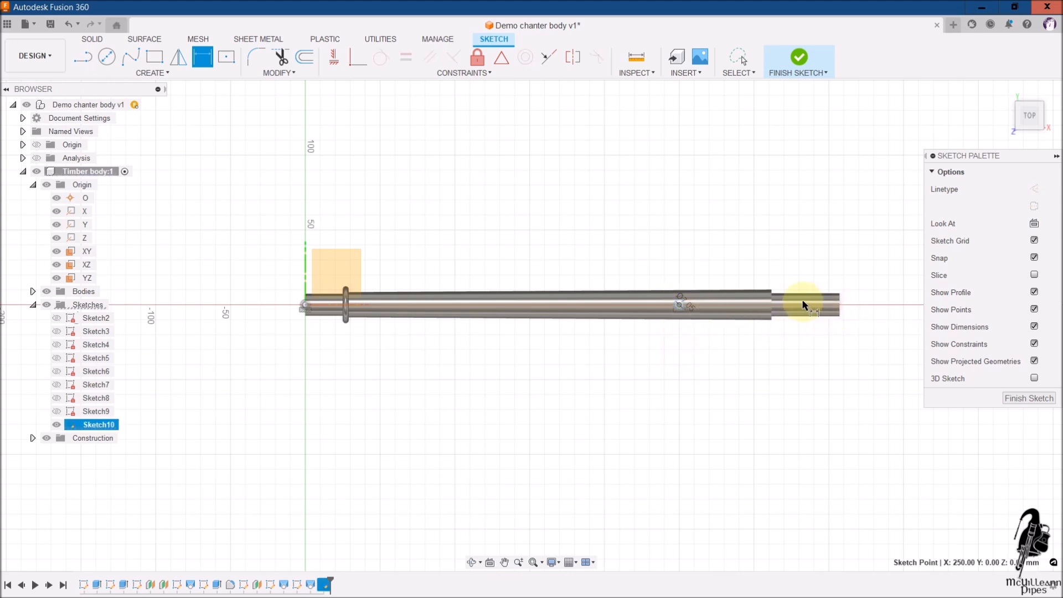
{"action": "left_click", "coordinate": [839, 308]}
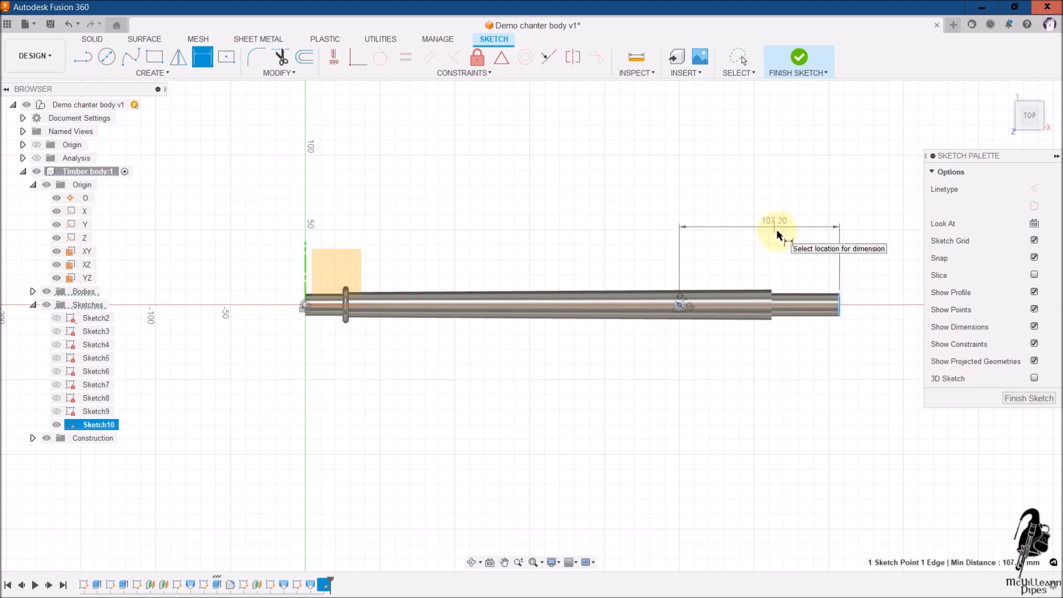
{"action": "left_click", "coordinate": [778, 242]}
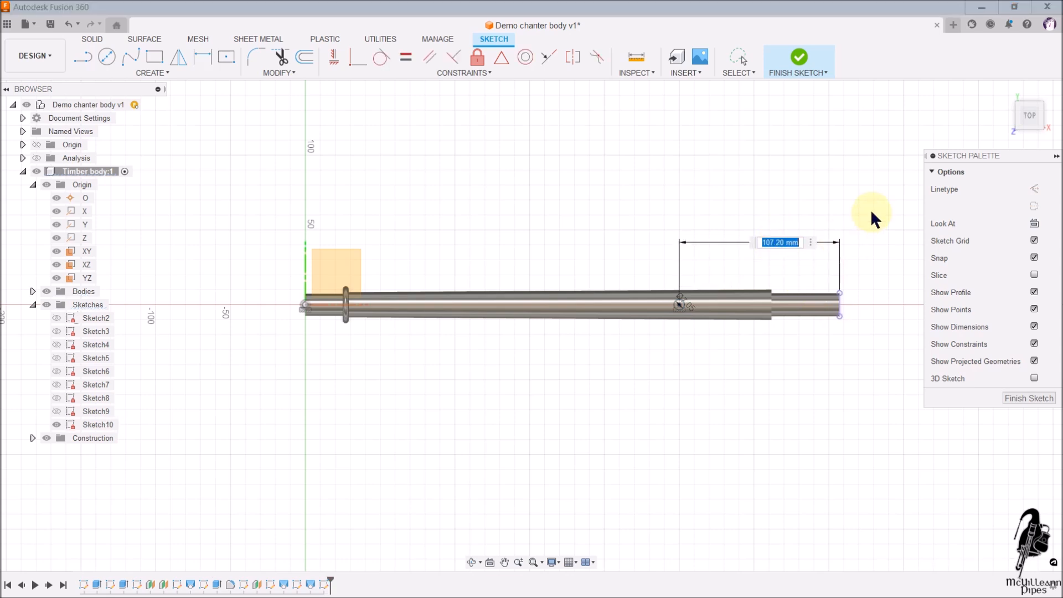
{"action": "type", "text": "56.9"}
{"action": "key", "text": "Return"}
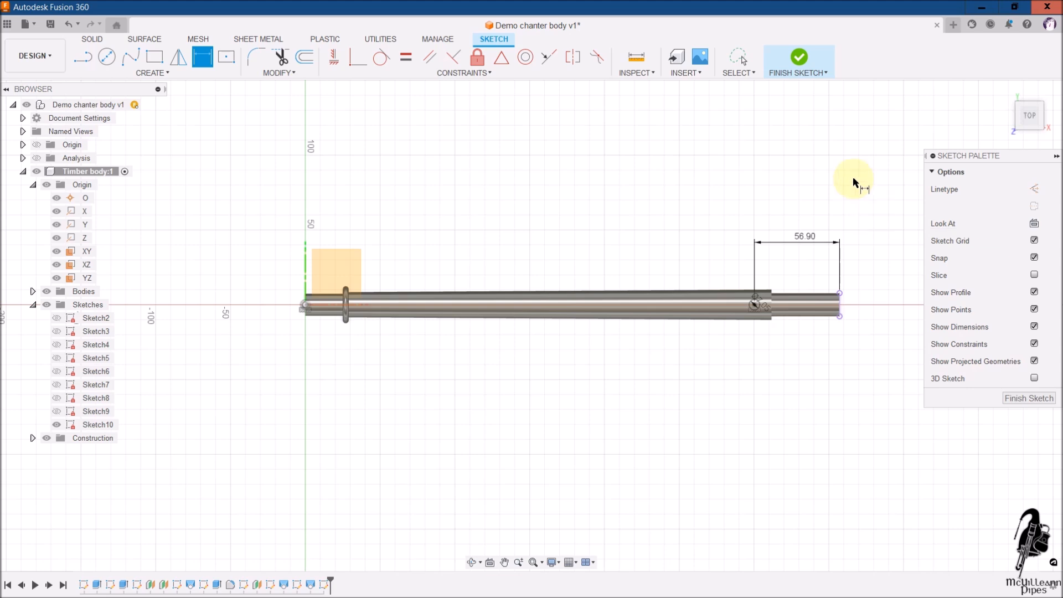
Step: Sketch a 5.4 mm diameter circle off the side of the body, centred at about X 230 mm, Y 70 mm
{"action": "left_click", "coordinate": [105, 56]}
{"action": "left_click", "coordinate": [649, 200]}
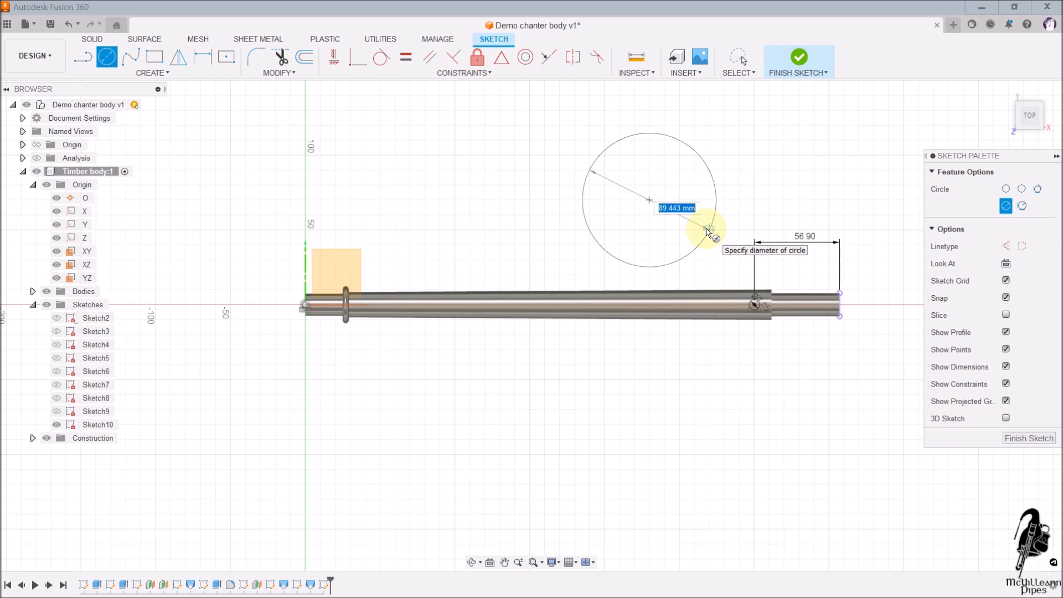
{"action": "type", "text": "5.4"}
{"action": "key", "text": "Tab"}
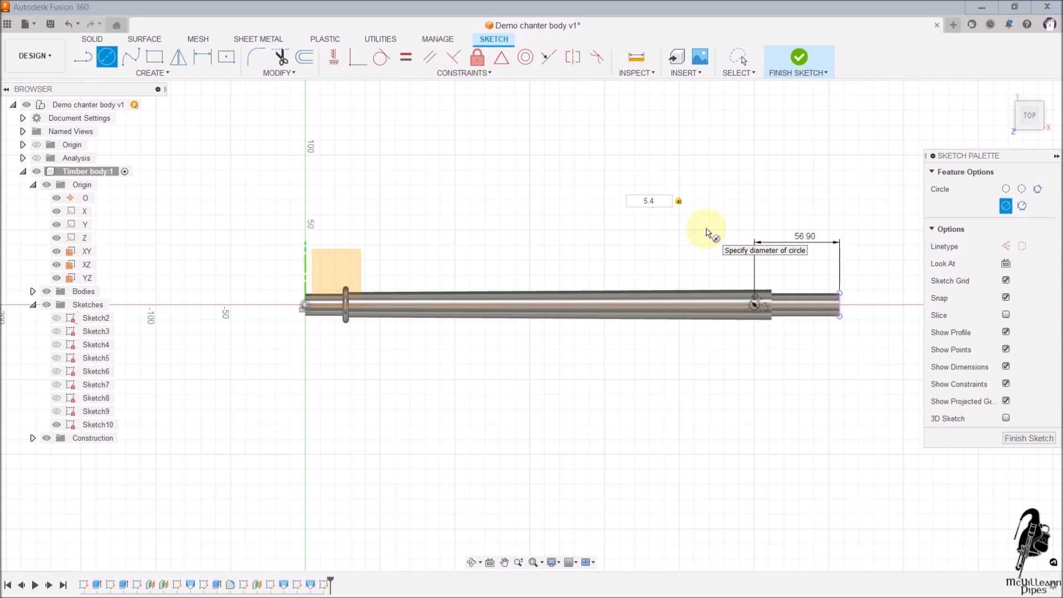
{"action": "key", "text": "Return"}
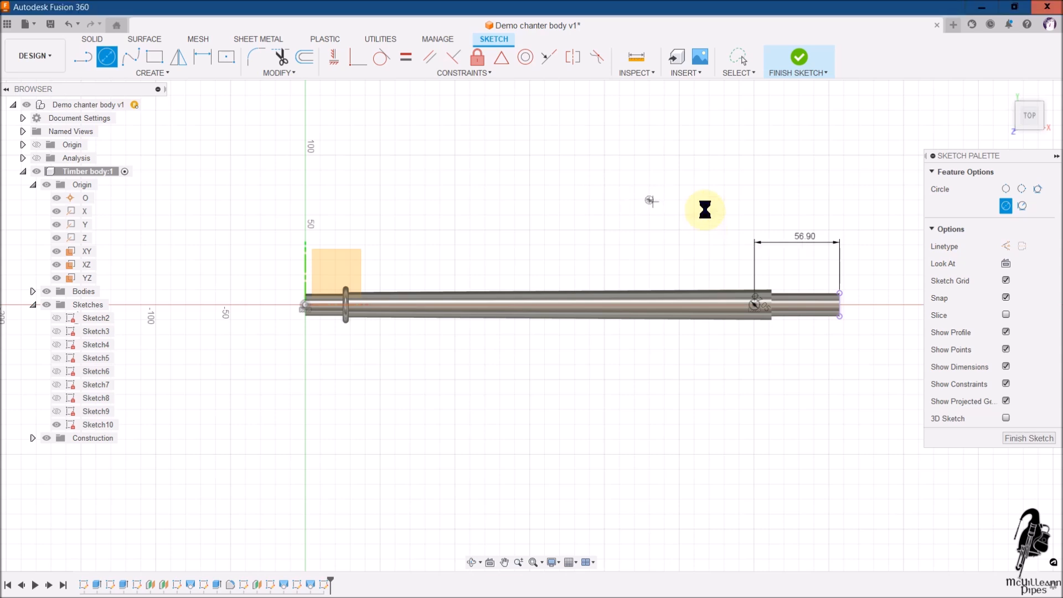
{"action": "key", "text": "Escape"}
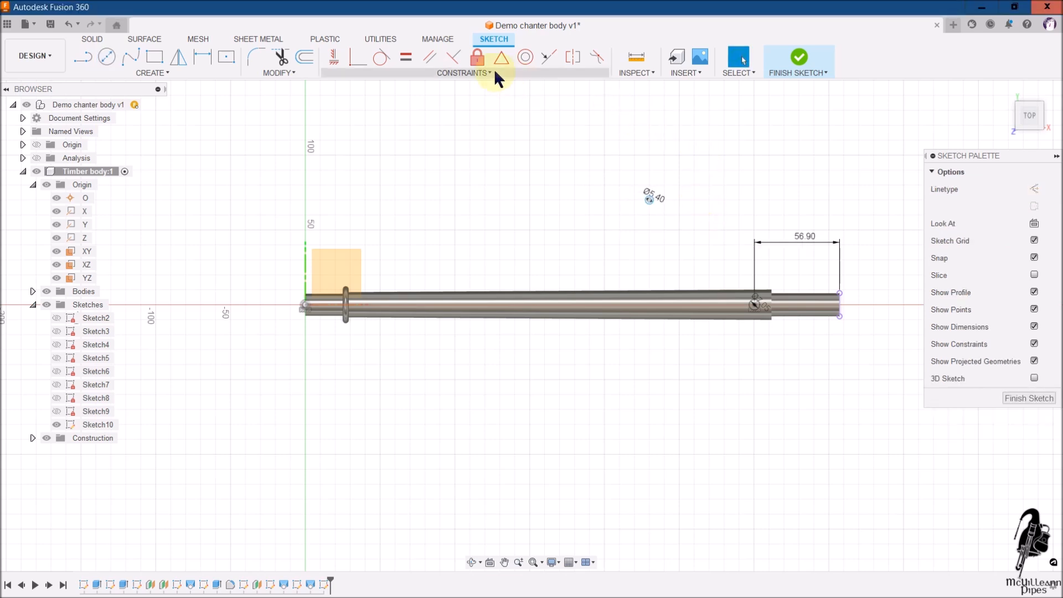
Step: Align the 5.4 mm circle's centre with the origin using a Horizontal/Vertical constraint, placing it on the body's axis
{"action": "left_click", "coordinate": [334, 57]}
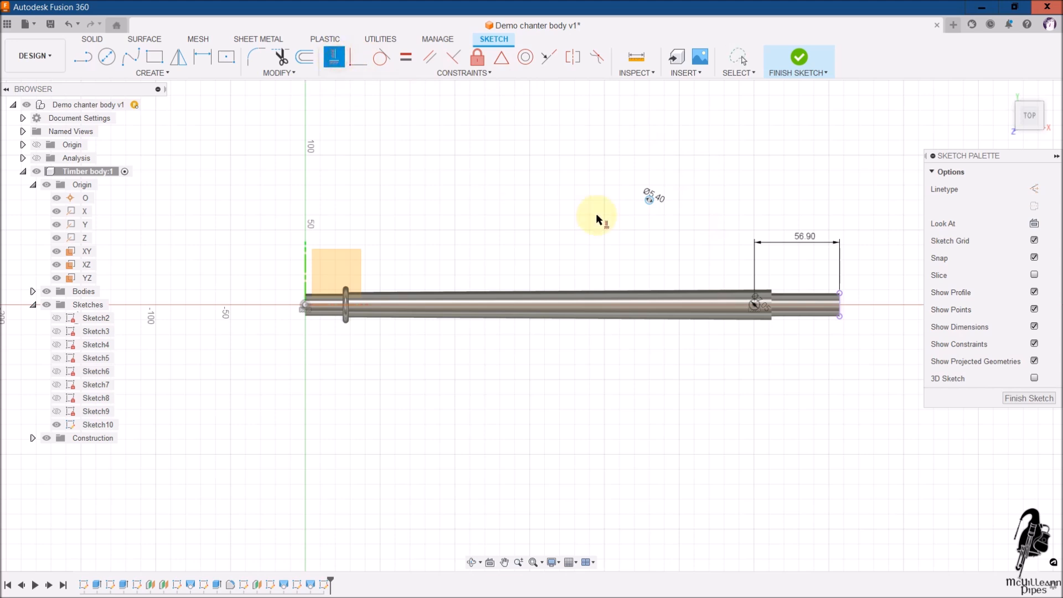
{"action": "left_click", "coordinate": [648, 201]}
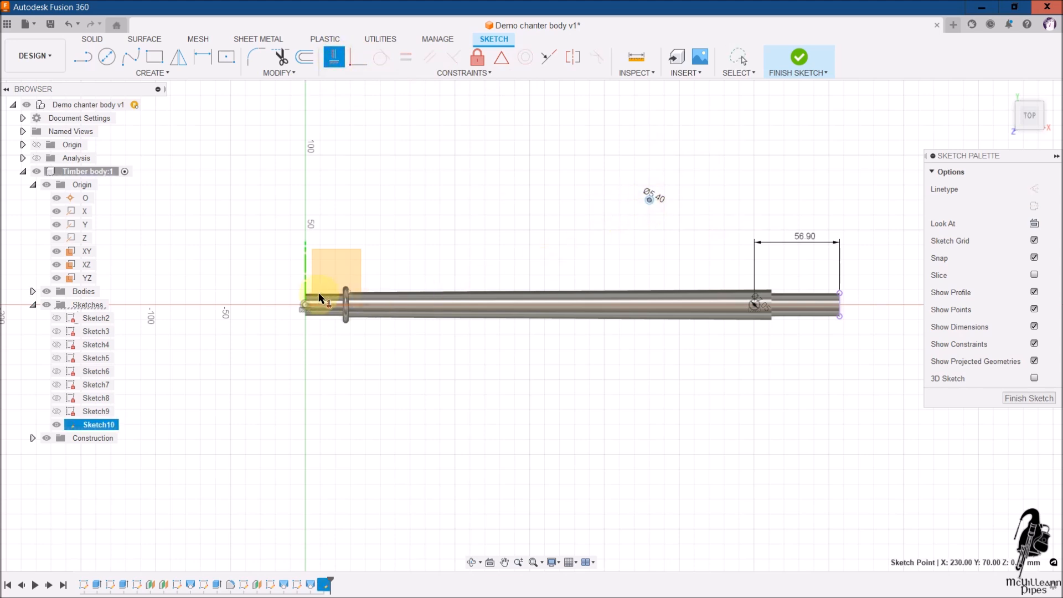
{"action": "left_click", "coordinate": [306, 304]}
{"action": "left_click", "coordinate": [306, 304]}
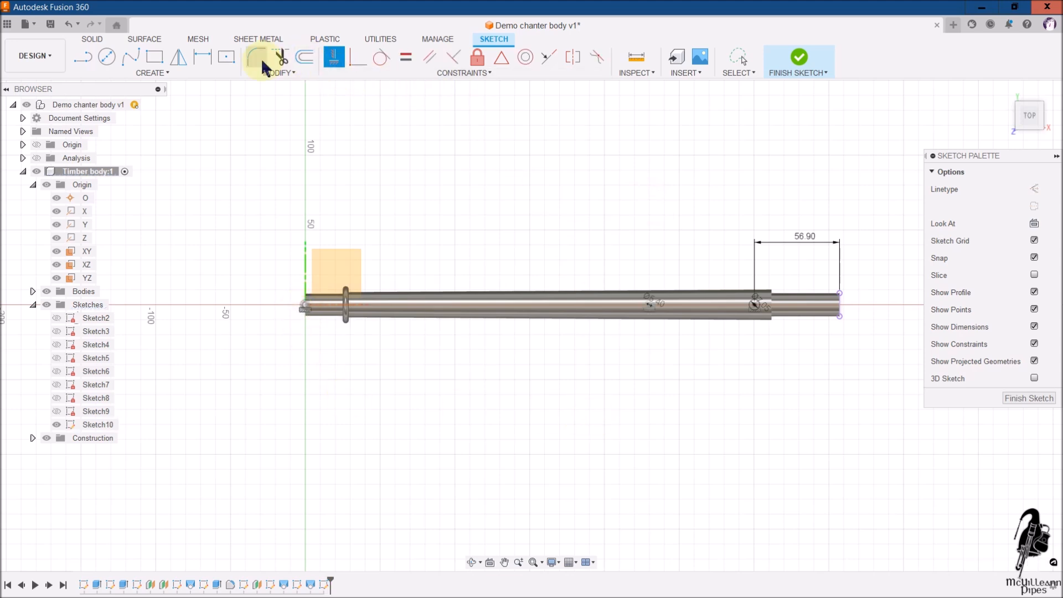
Step: Dimension the 5.4 mm circle's centre 87.5 mm from the same tenon end edge of the body
{"action": "left_click", "coordinate": [203, 57]}
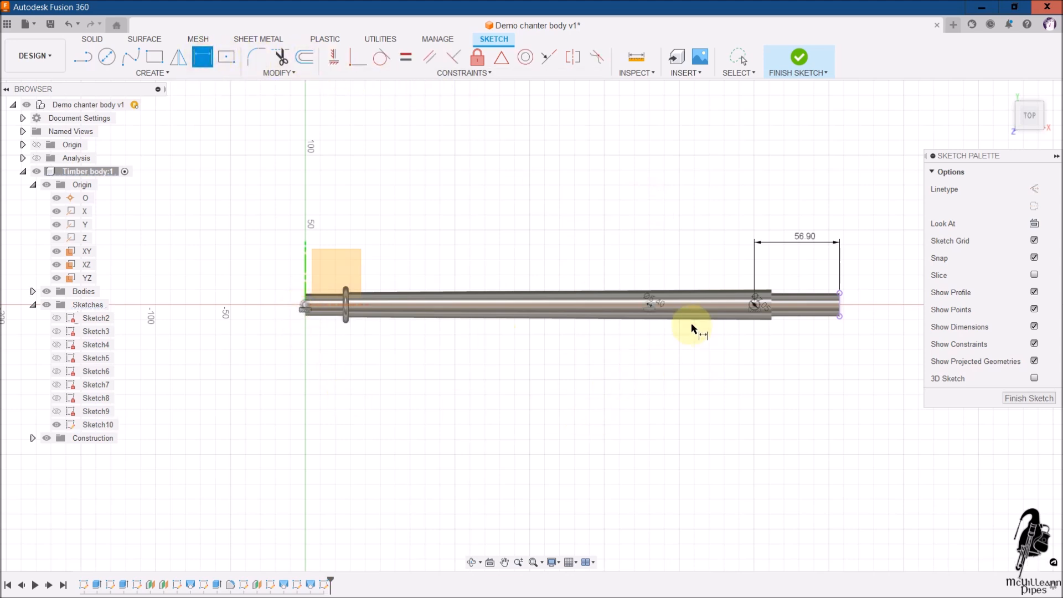
{"action": "left_click", "coordinate": [648, 305]}
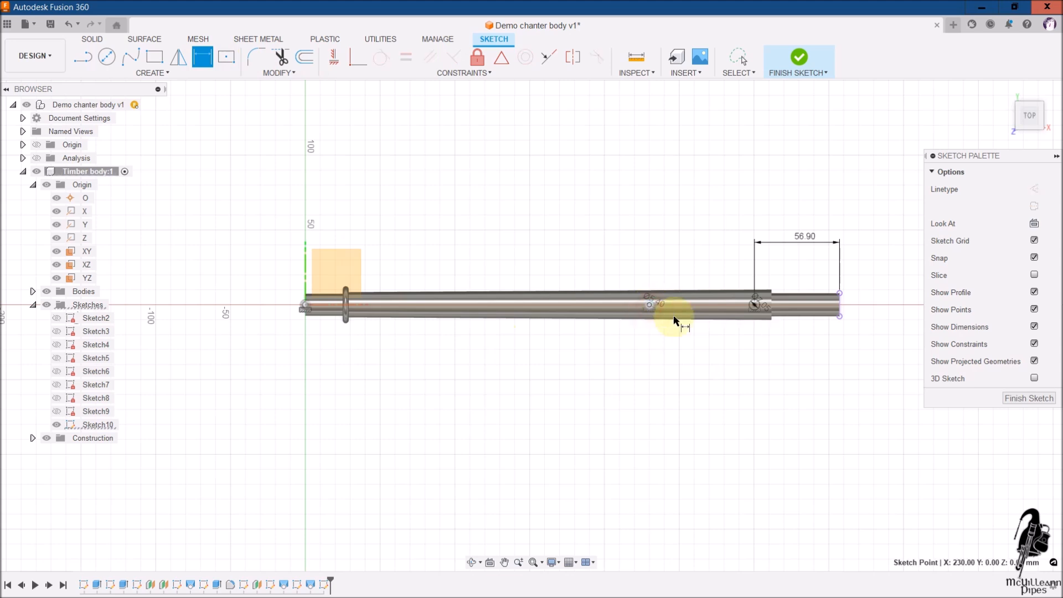
{"action": "left_click", "coordinate": [840, 308]}
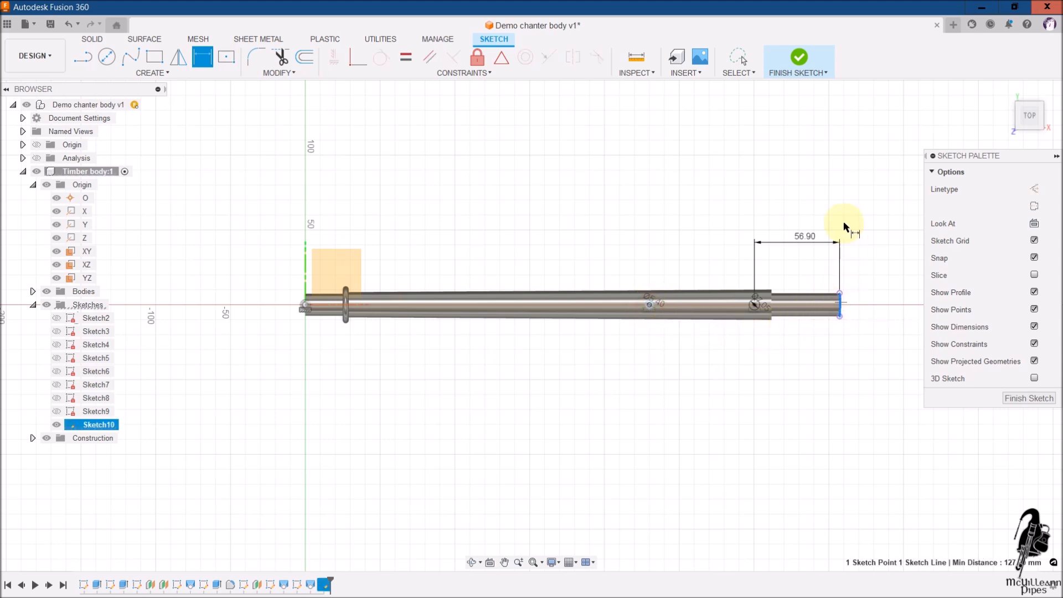
{"action": "left_click", "coordinate": [739, 209]}
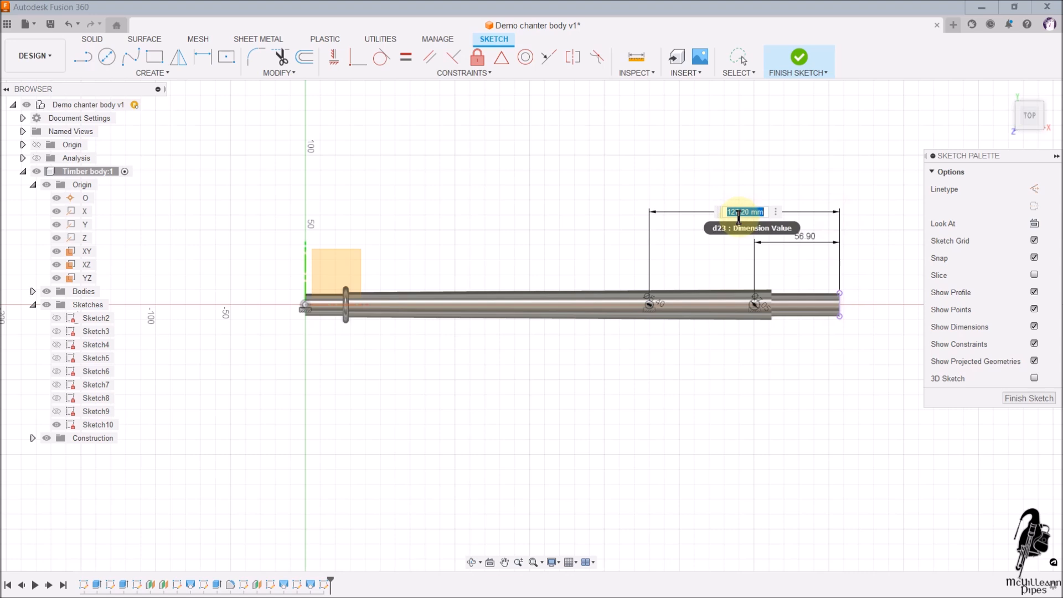
{"action": "type", "text": "87.5"}
{"action": "key", "text": "Return"}
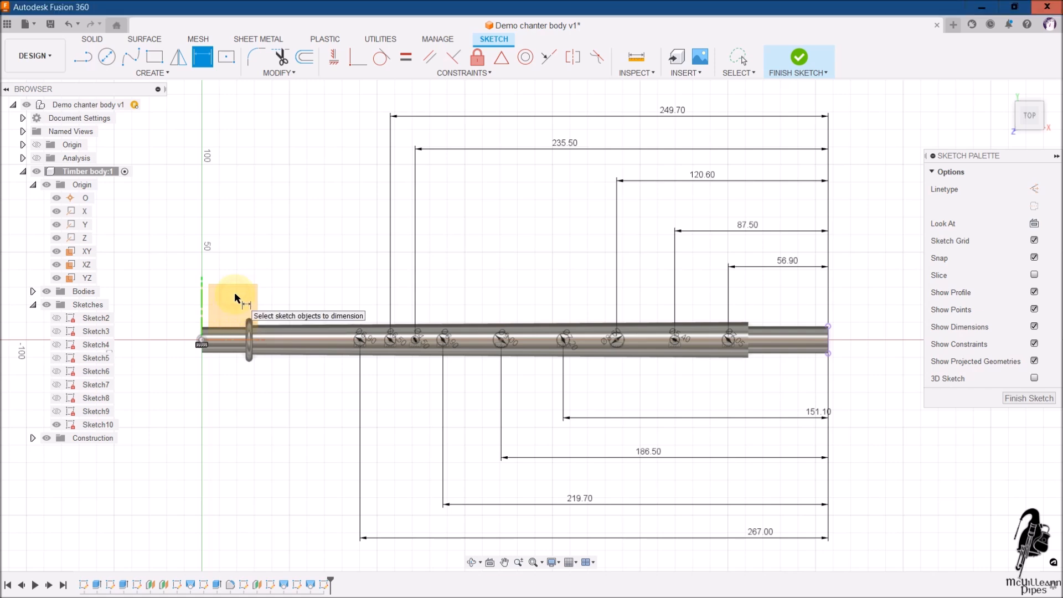
Step: Finish the tone-hole sketch and tilt the model towards a front view
{"action": "key", "text": "Escape"}
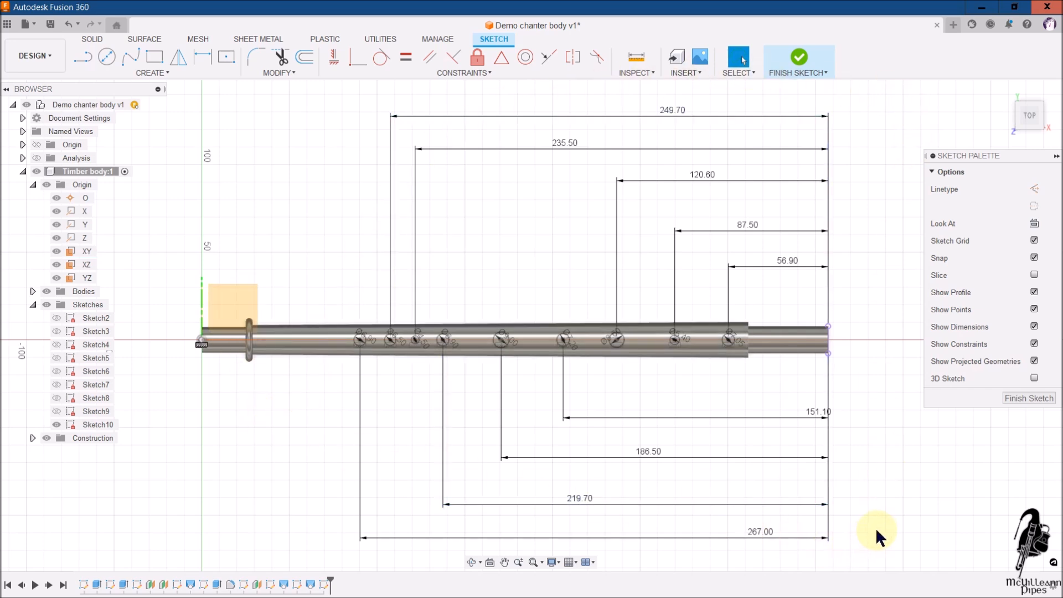
{"action": "left_click", "coordinate": [1027, 397]}
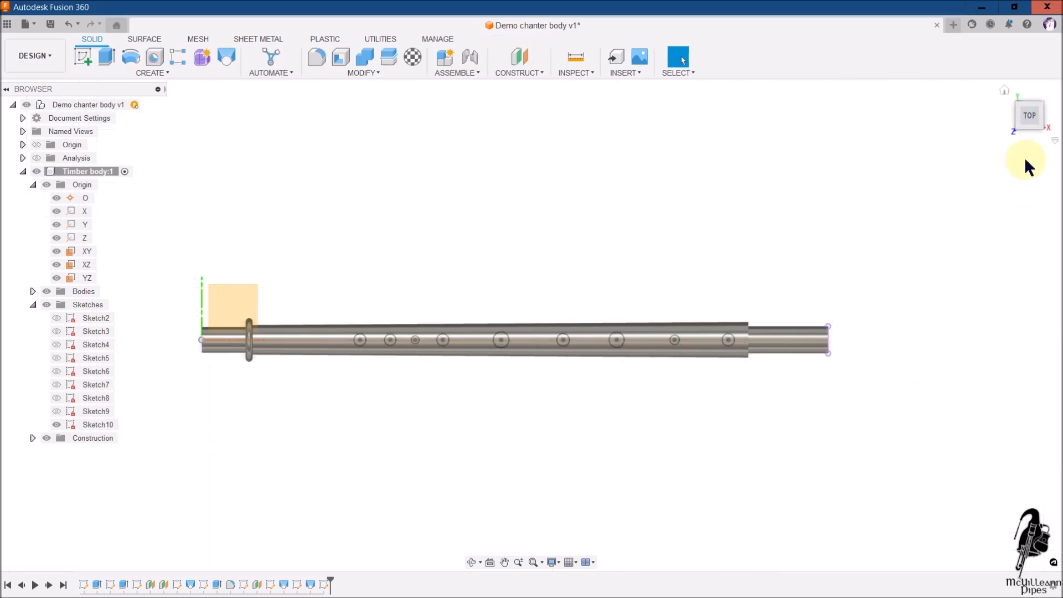
{"action": "left_click_drag", "start_coordinate": [1033, 130], "coordinate": [1036, 88]}
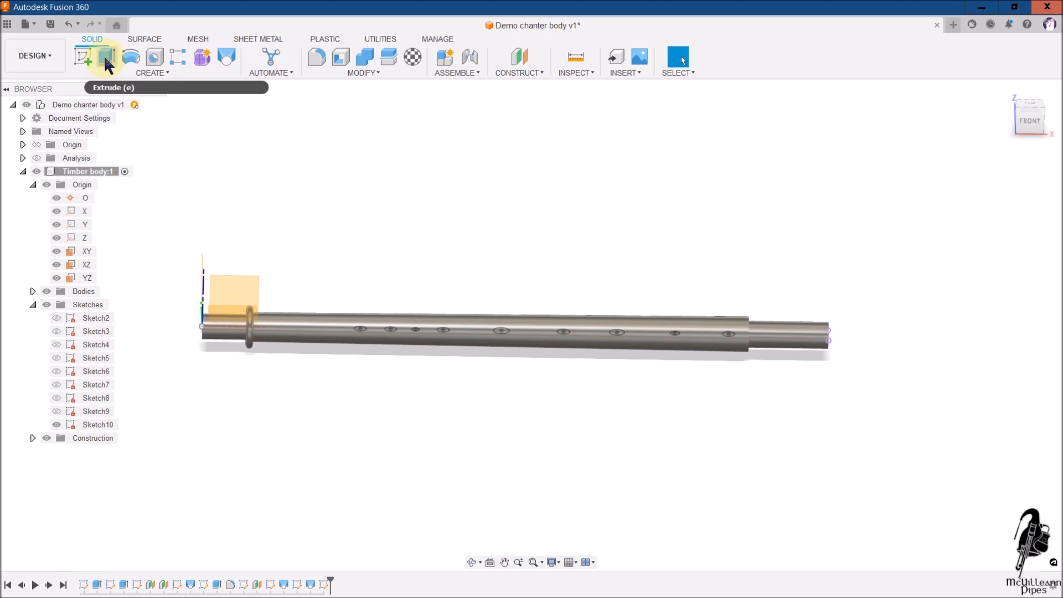
Step: Hide the tone-hole sketch and show it again
{"action": "left_click", "coordinate": [58, 426]}
{"action": "left_click", "coordinate": [58, 424]}
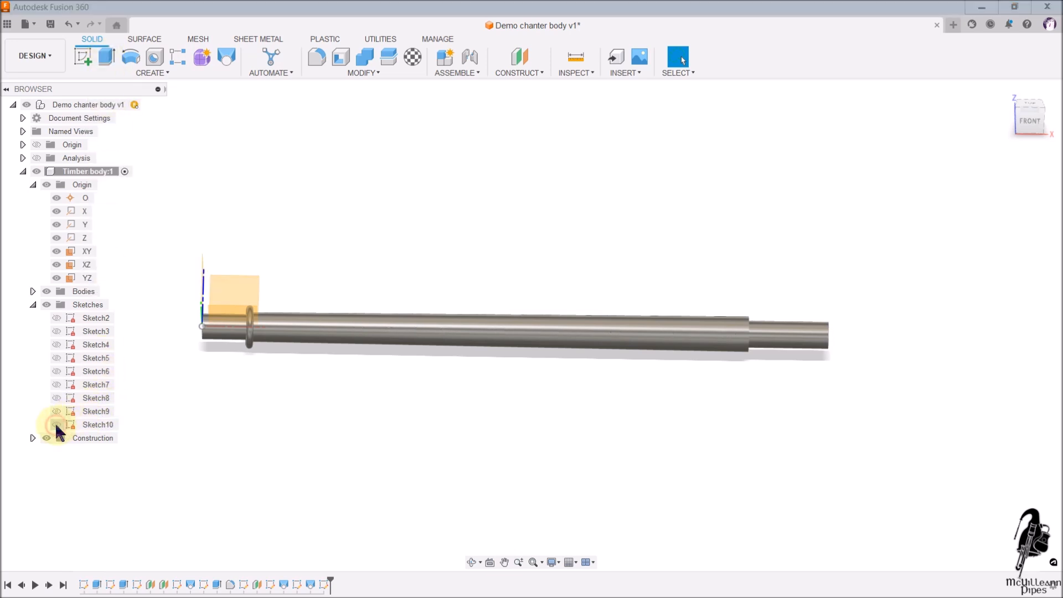
{"action": "left_click", "coordinate": [57, 425]}
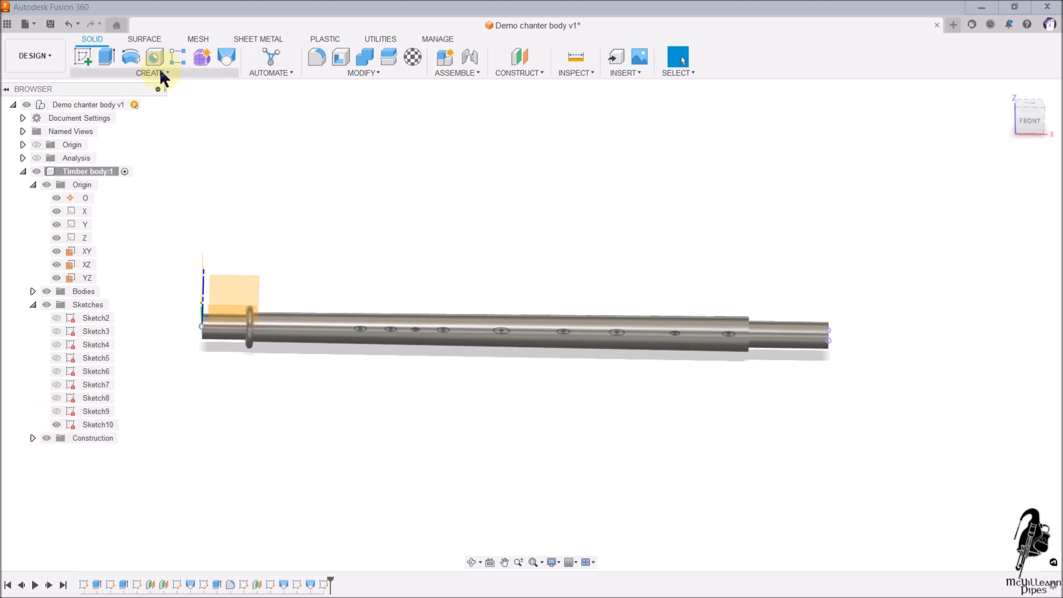
Step: Start an Extrude with seven of the tone-hole circles as profiles, leaving out the first and third circles from the ring
{"action": "left_click", "coordinate": [108, 57]}
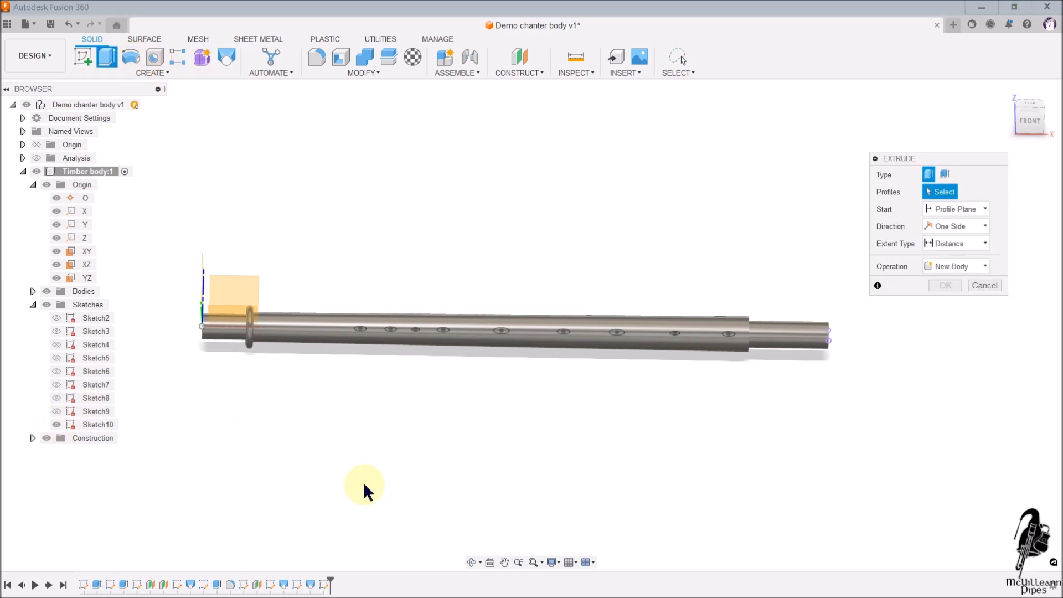
{"action": "scroll", "coordinate": [370, 414], "scroll_direction": "up", "scroll_amount": 2}
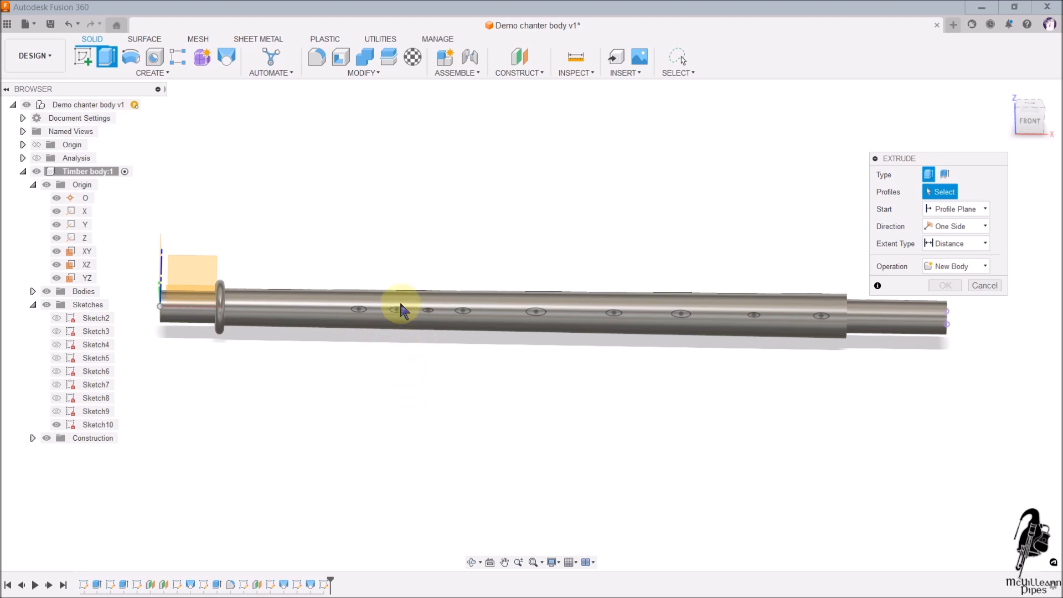
{"action": "left_click", "coordinate": [398, 311]}
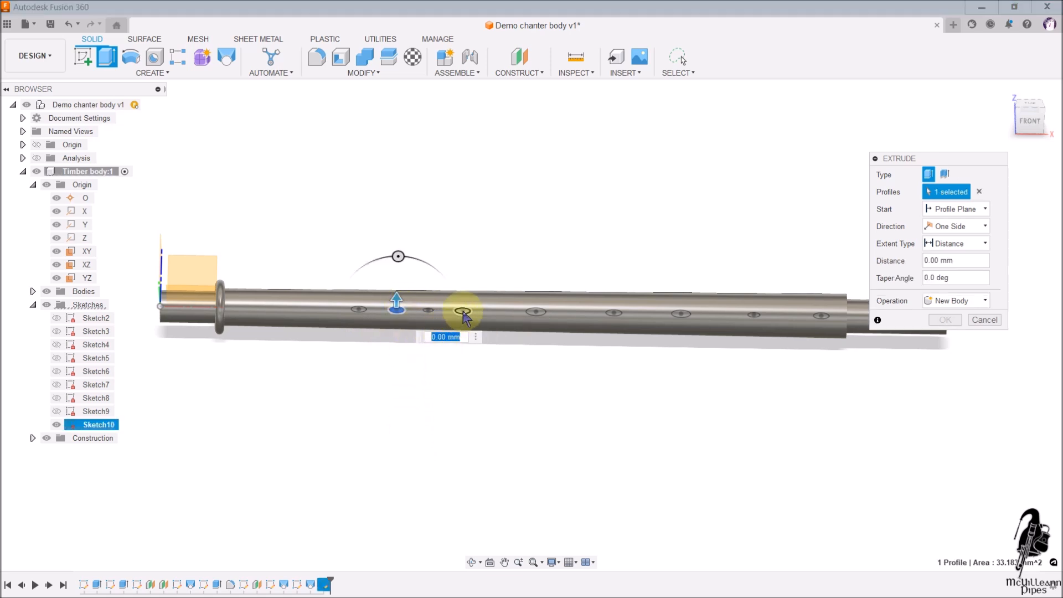
{"action": "left_click", "coordinate": [463, 311]}
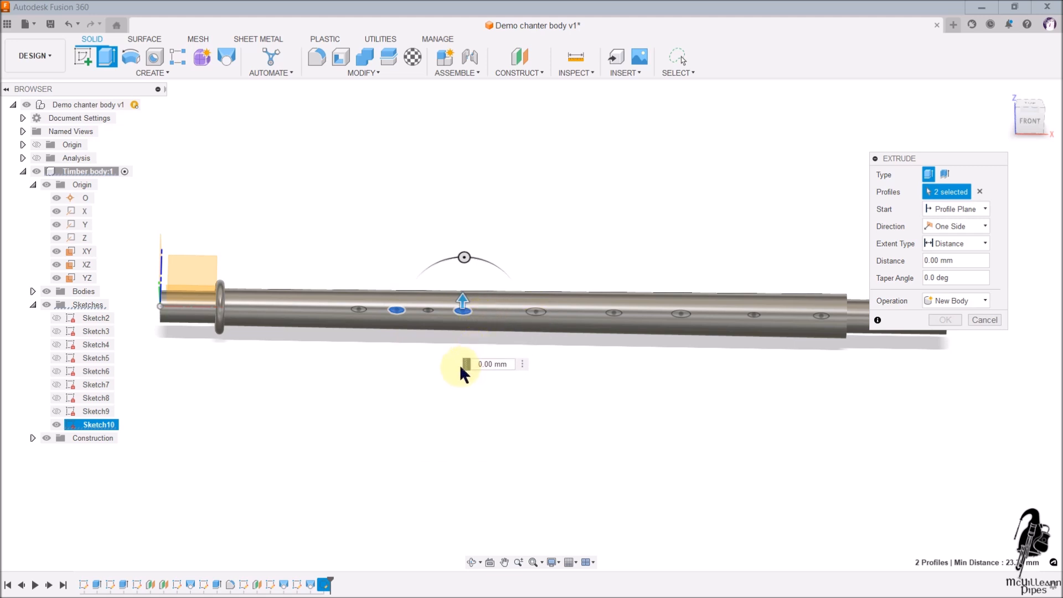
{"action": "left_click", "coordinate": [541, 317]}
{"action": "left_click", "coordinate": [612, 313]}
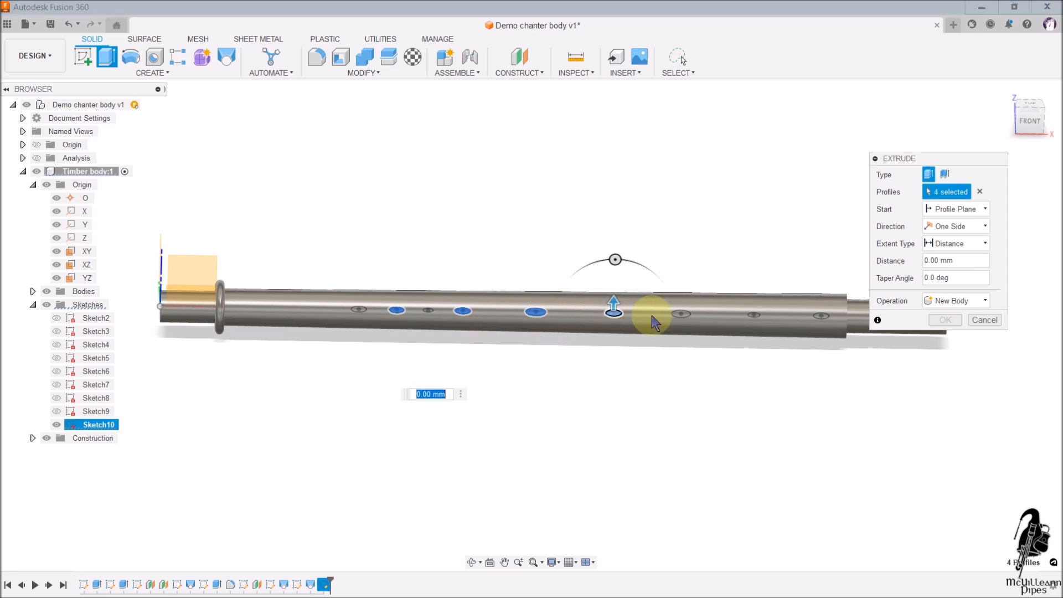
{"action": "left_click", "coordinate": [681, 316]}
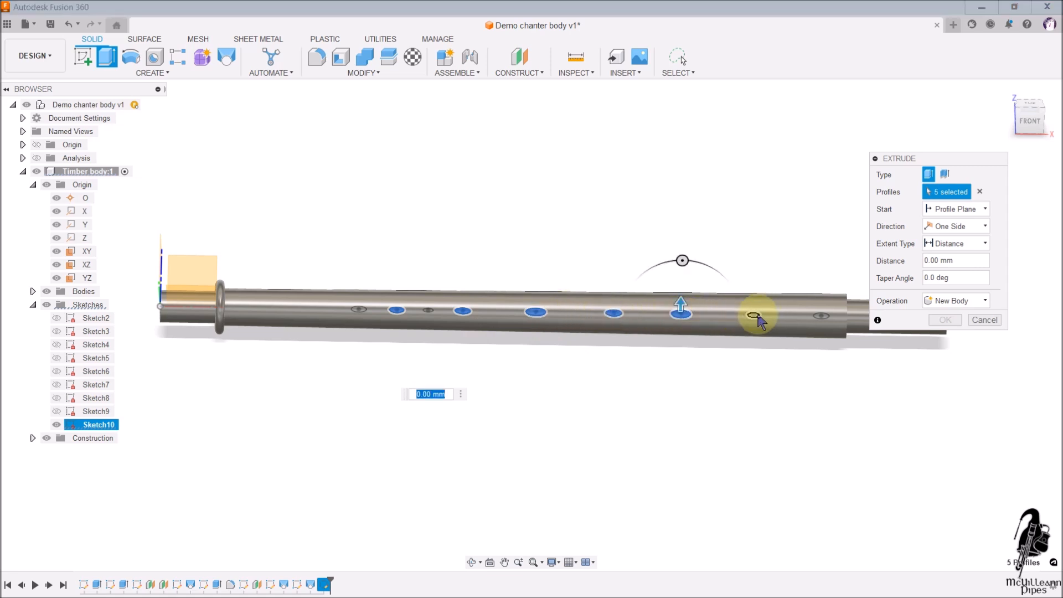
{"action": "left_click", "coordinate": [756, 318]}
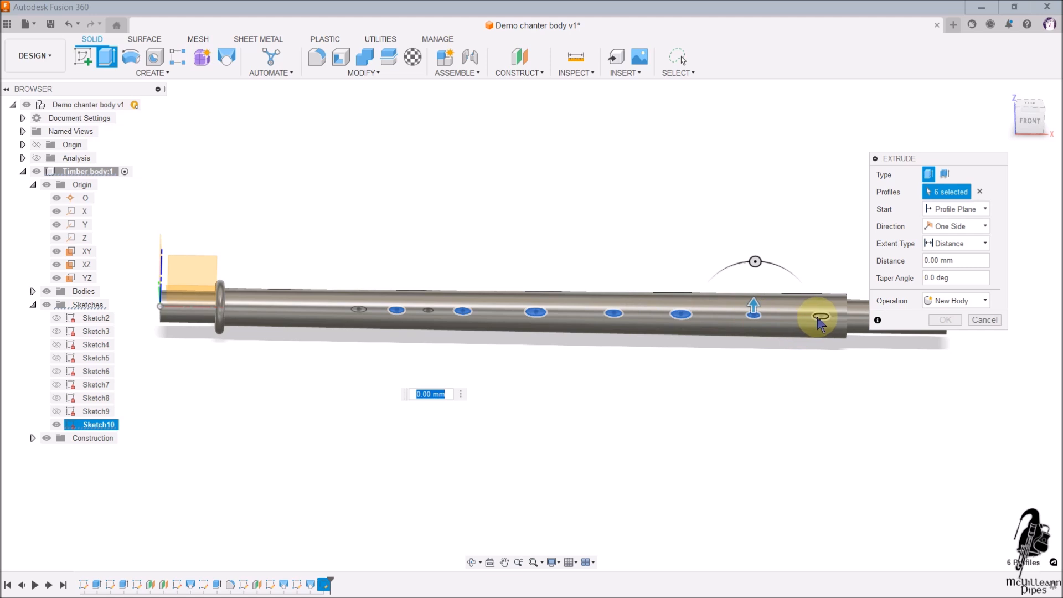
{"action": "left_click", "coordinate": [819, 319]}
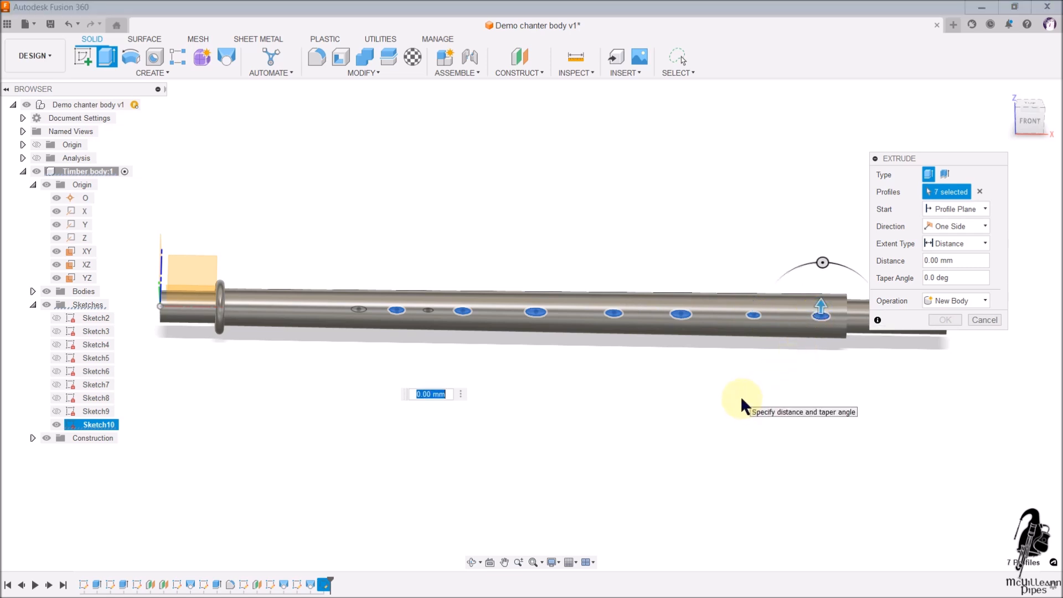
Step: Cut the seven selected tone-hole circles upwards through the body's upper wall, one side, with the extent set to All
{"action": "left_click", "coordinate": [925, 157]}
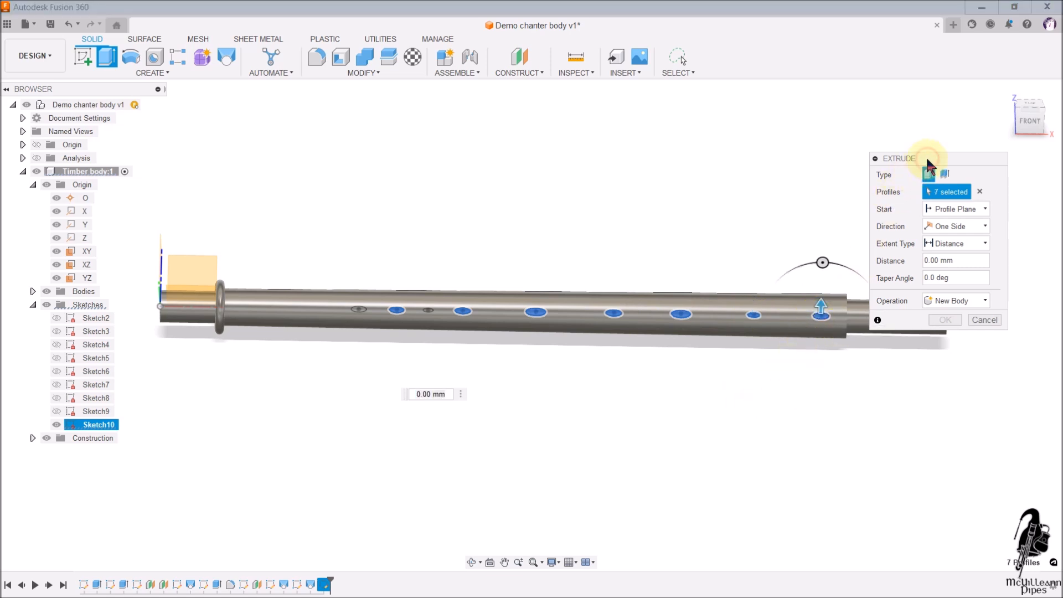
{"action": "left_click_drag", "start_coordinate": [926, 159], "coordinate": [863, 372]}
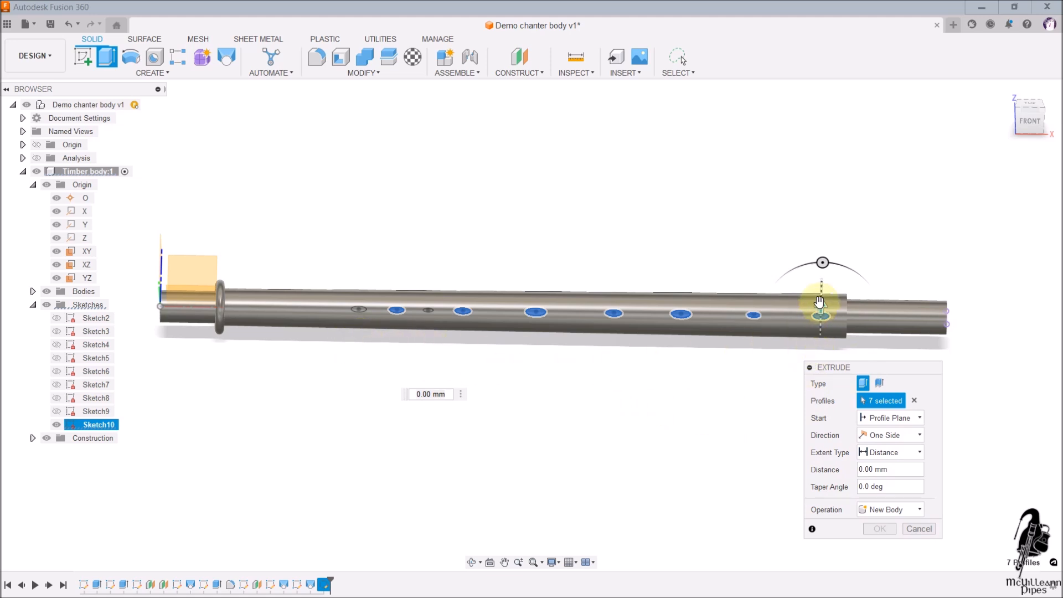
{"action": "left_click_drag", "start_coordinate": [820, 307], "coordinate": [821, 218]}
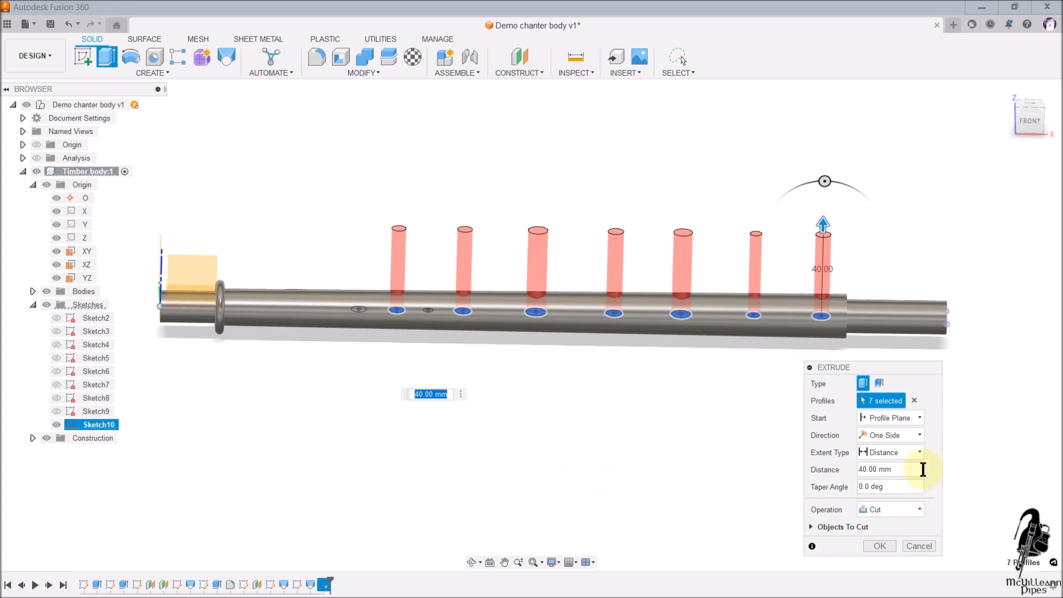
{"action": "left_click", "coordinate": [920, 452]}
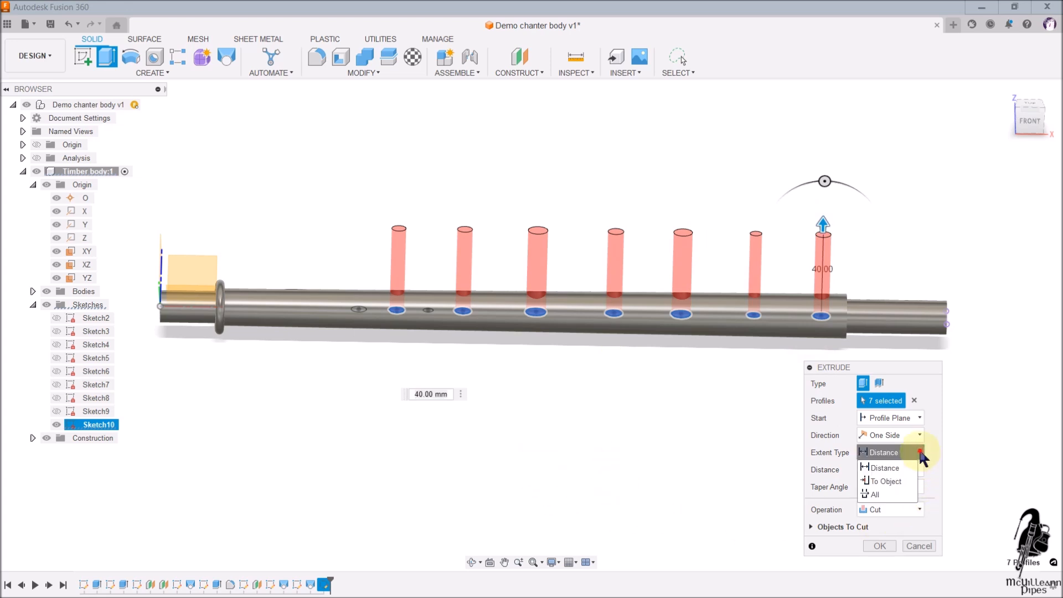
{"action": "left_click", "coordinate": [890, 494]}
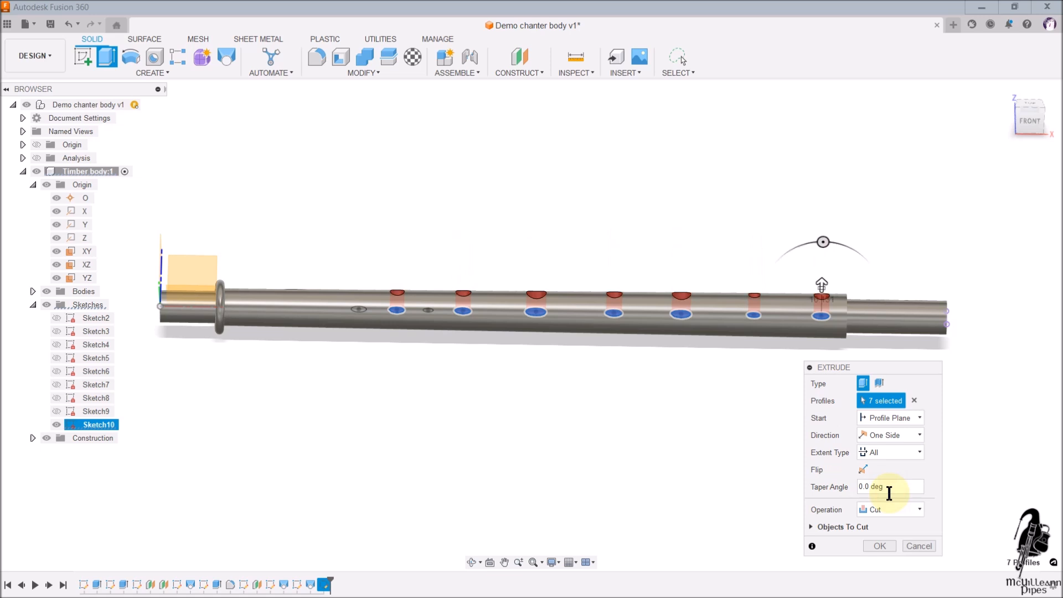
{"action": "left_click", "coordinate": [880, 545]}
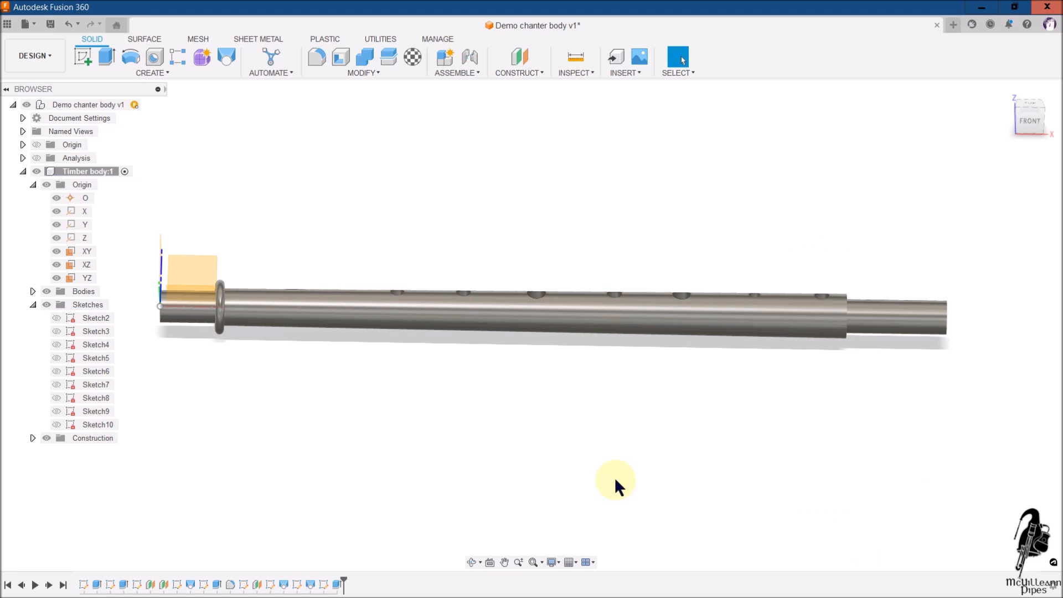
Step: Tilt the view to look more from above and show the tone-hole sketch, Sketch10, again
{"action": "left_click", "coordinate": [1028, 113]}
{"action": "mouse_move", "coordinate": [1026, 141]}
{"action": "left_mouse_down"}
{"action": "mouse_move", "coordinate": [1019, 65]}
{"action": "mouse_move", "coordinate": [1026, 145]}
{"action": "left_mouse_up"}
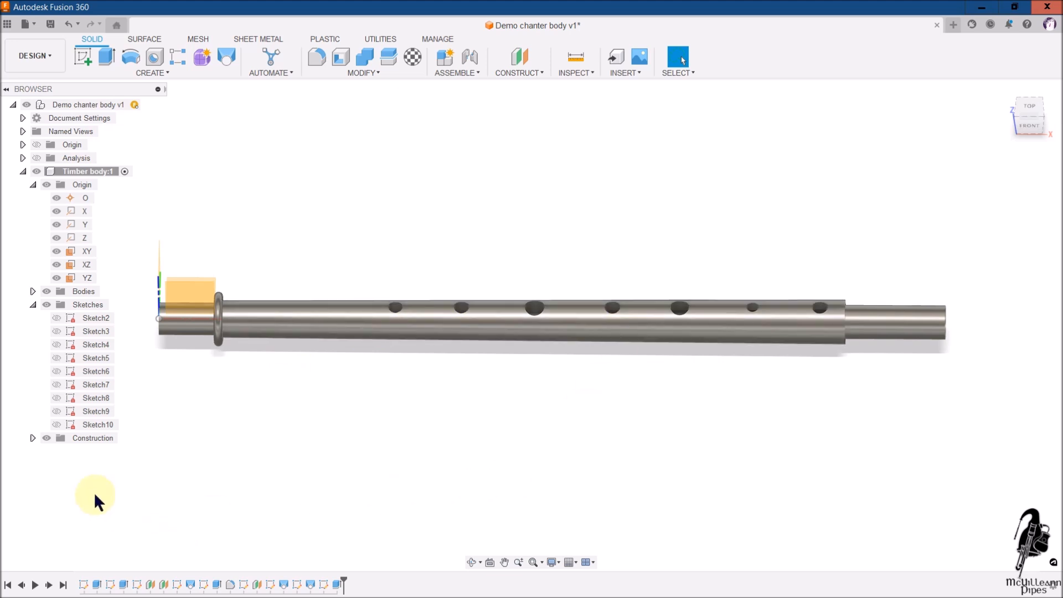
{"action": "left_click", "coordinate": [56, 415]}
{"action": "left_click", "coordinate": [56, 424]}
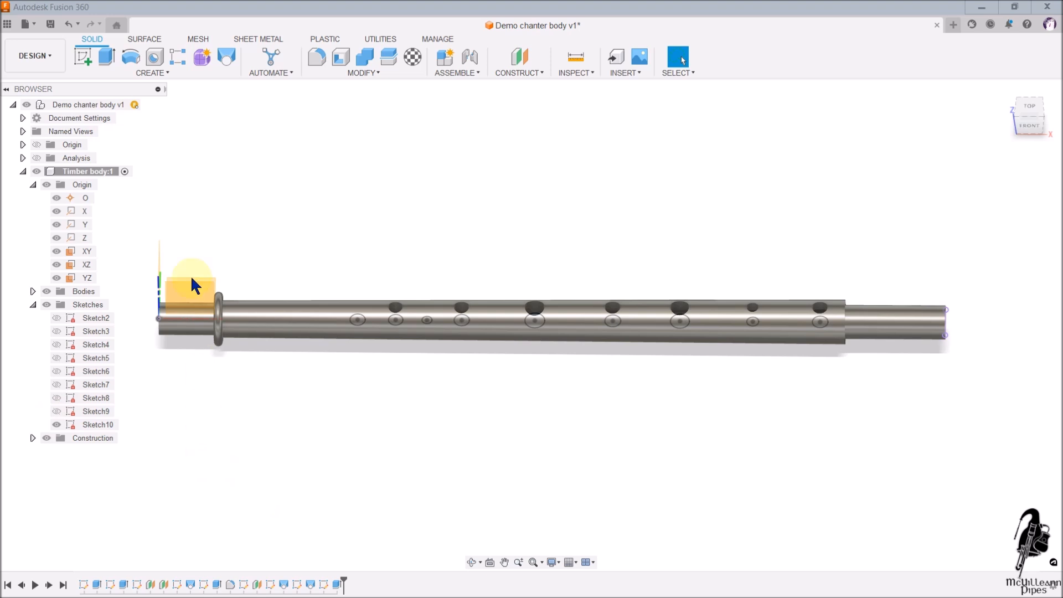
Step: Extrude the first and third circles from the ring downwards as a cut with extent All, and hide the tone-hole sketch
{"action": "left_click", "coordinate": [108, 57]}
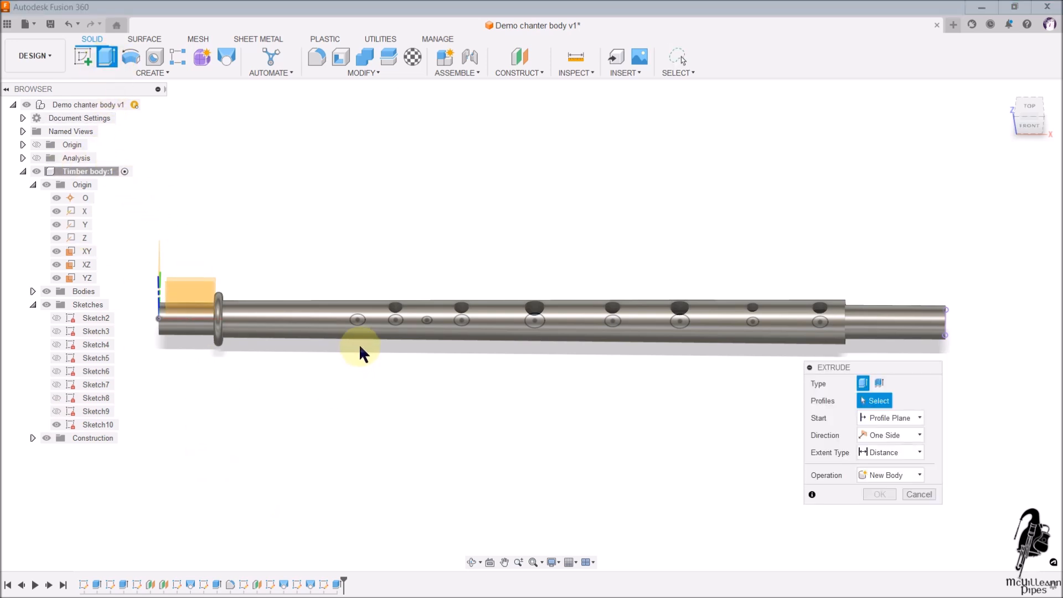
{"action": "left_click", "coordinate": [357, 320]}
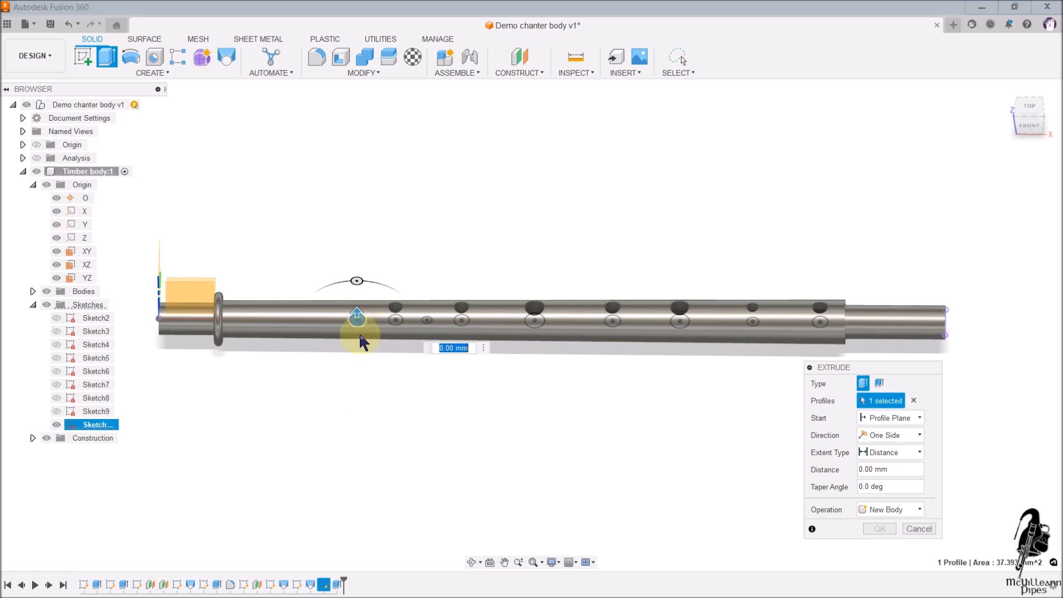
{"action": "left_click", "coordinate": [427, 321]}
{"action": "left_click", "coordinate": [428, 322]}
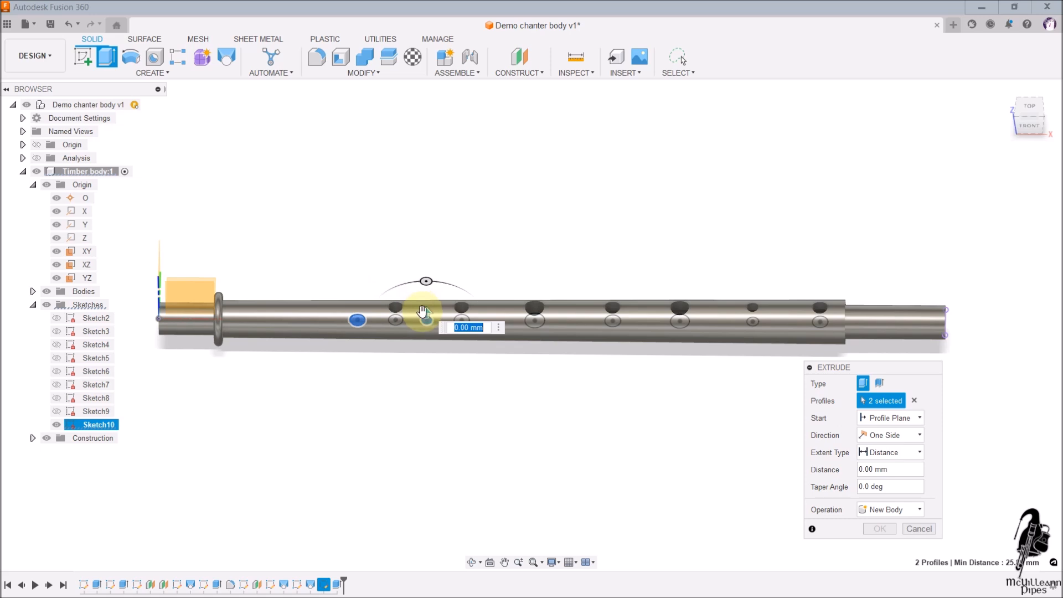
{"action": "left_click_drag", "start_coordinate": [418, 312], "coordinate": [425, 339]}
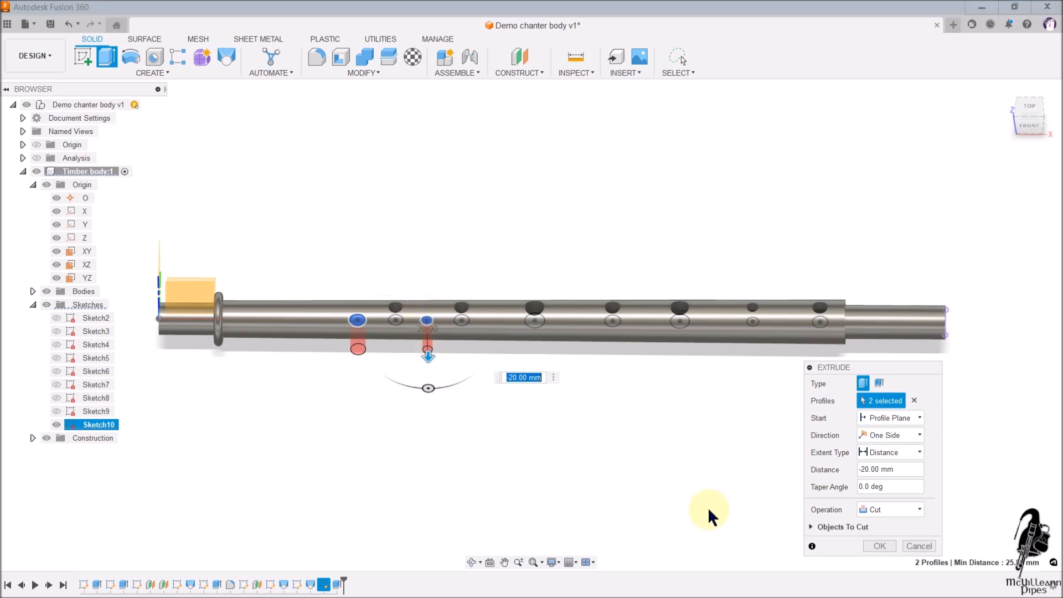
{"action": "left_click", "coordinate": [919, 451]}
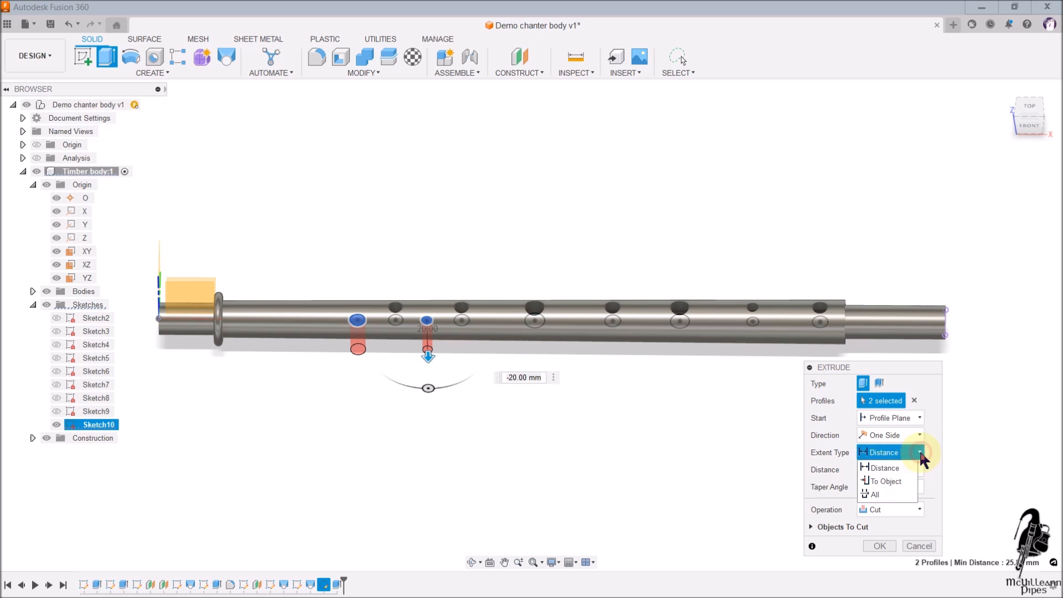
{"action": "left_click", "coordinate": [902, 493]}
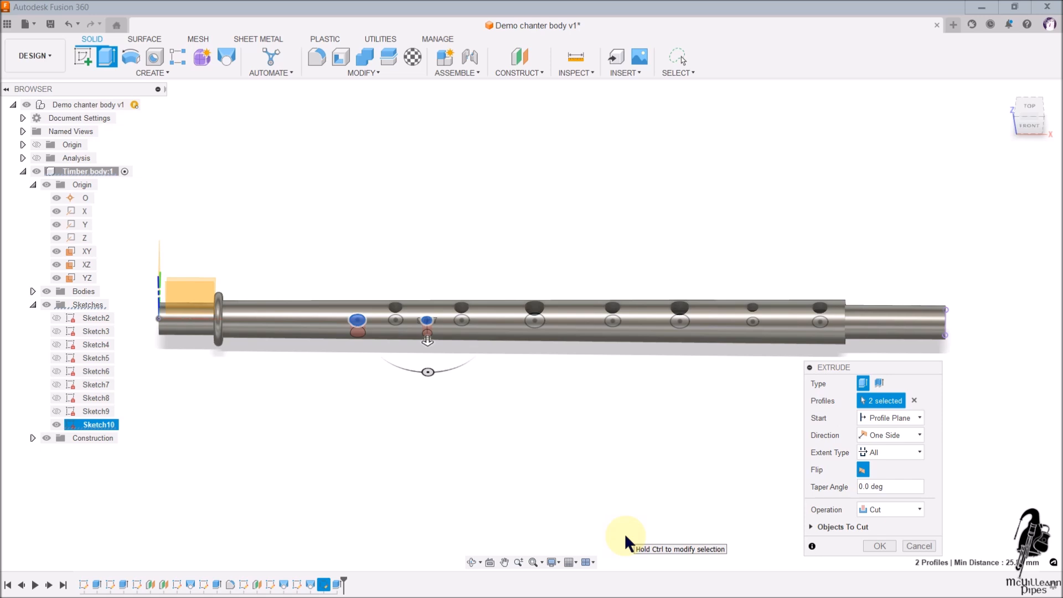
{"action": "left_click", "coordinate": [885, 543]}
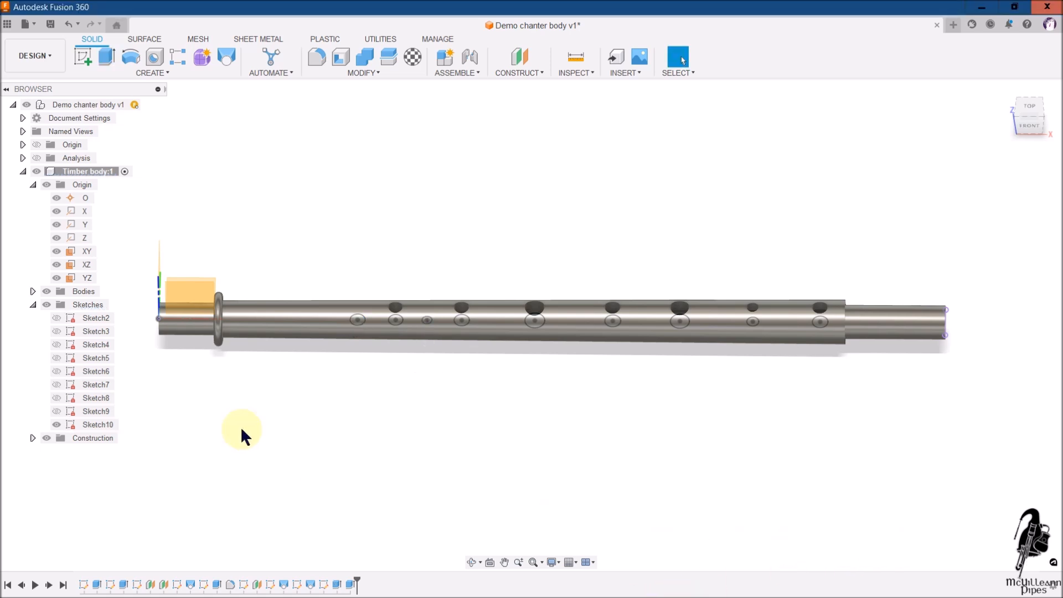
{"action": "left_click", "coordinate": [62, 428]}
{"action": "left_click", "coordinate": [57, 425]}
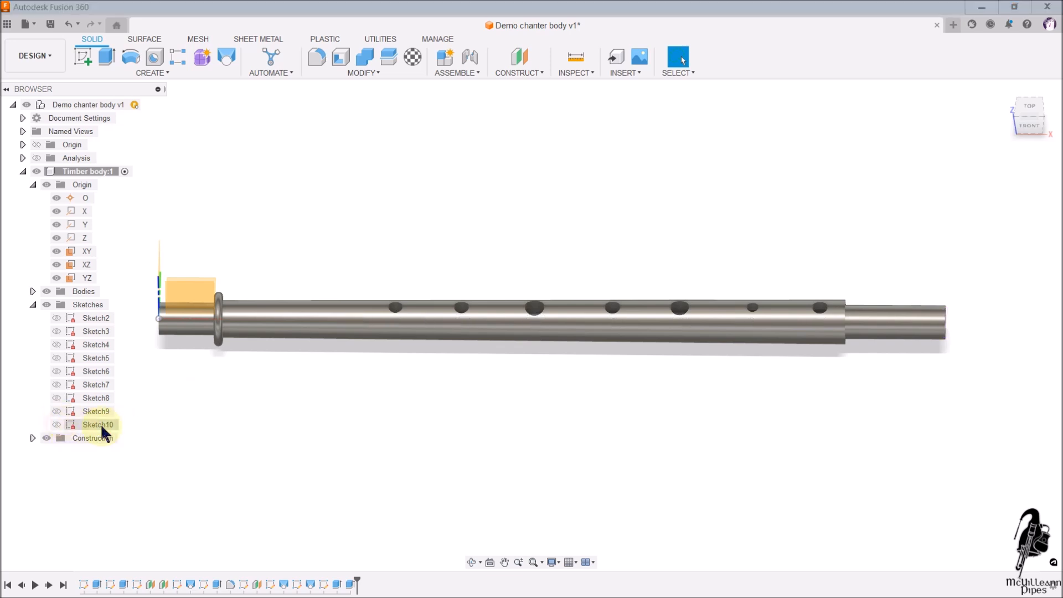
Step: Inspect the bore and tone holes from the front with the section analysis shown, and hide the analysis again
{"action": "left_click", "coordinate": [1029, 124]}
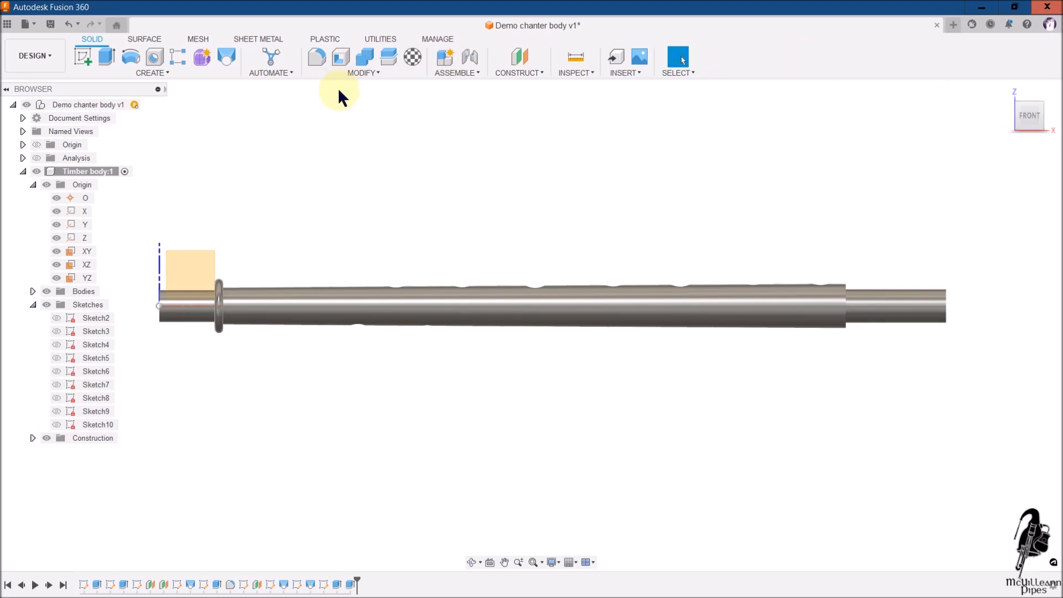
{"action": "left_click", "coordinate": [37, 158]}
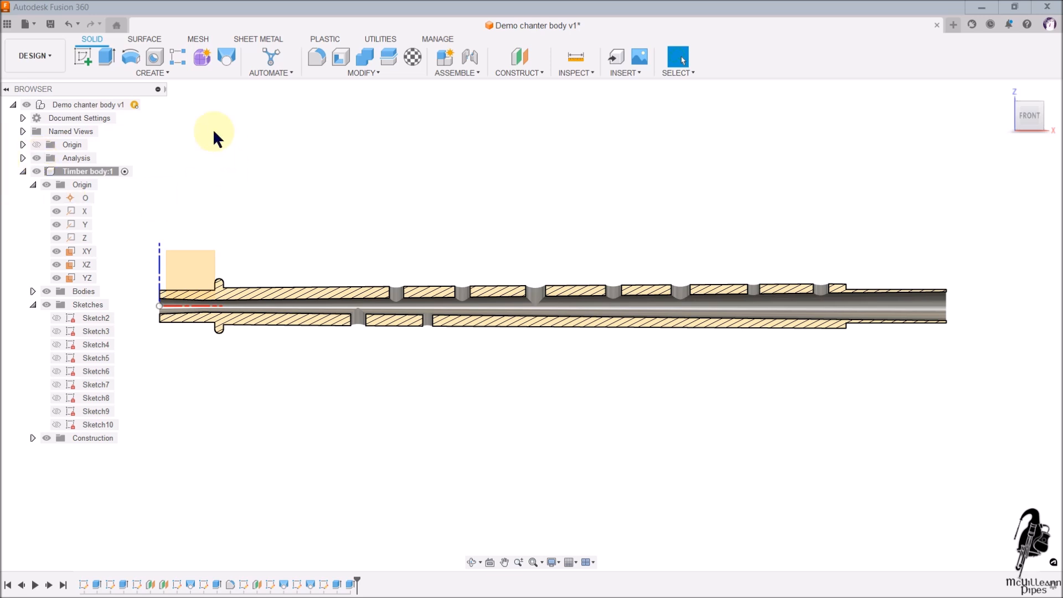
{"action": "left_click", "coordinate": [40, 173]}
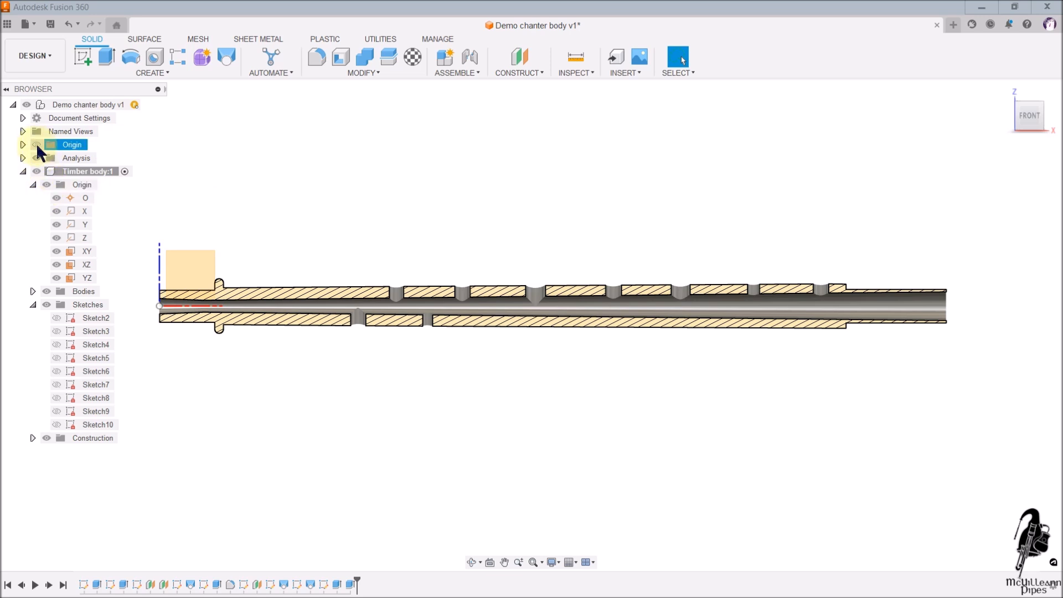
{"action": "left_click", "coordinate": [36, 158]}
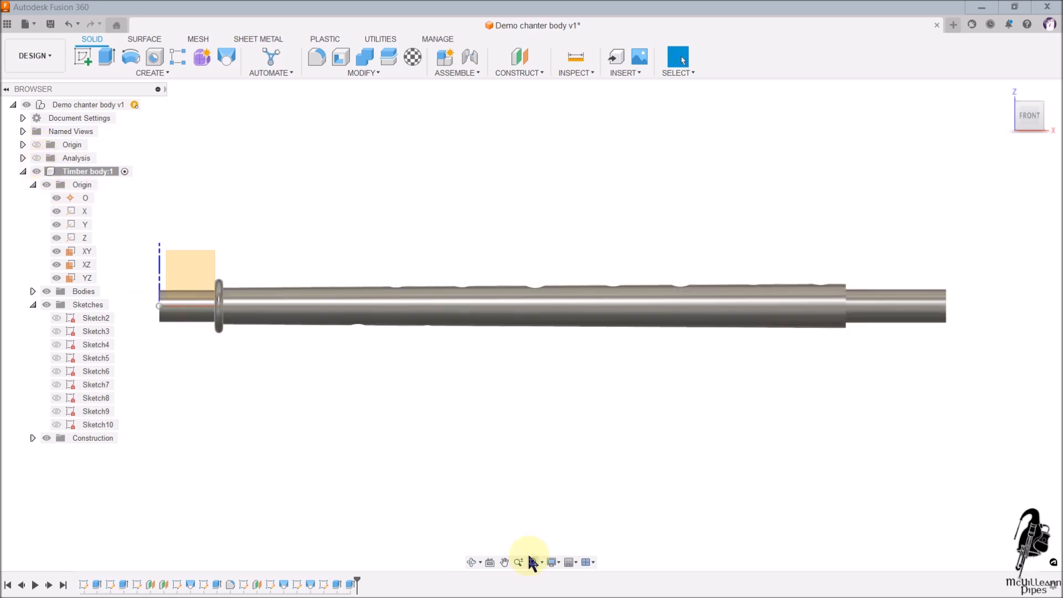